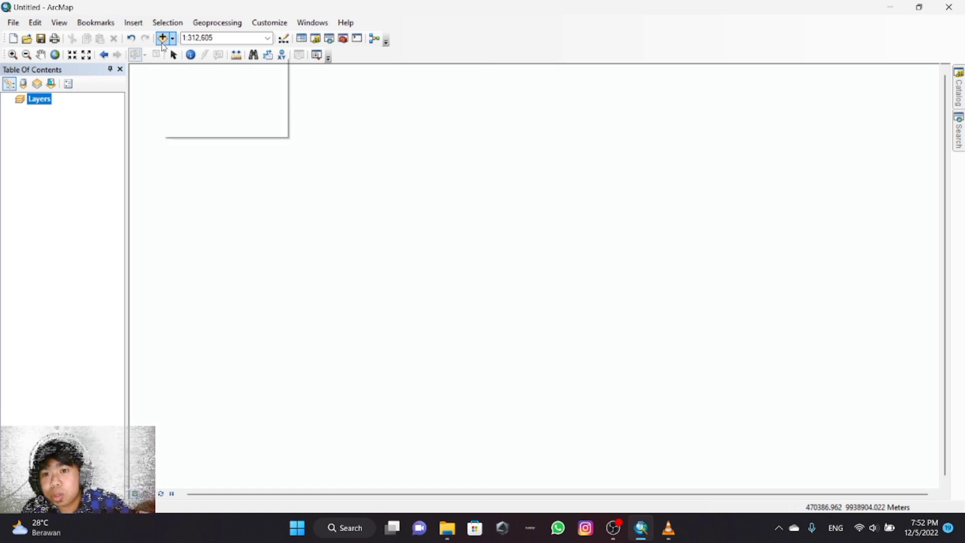
# Step: Add the SMD-1.tif raster from the ArcGIS home folder to the map
pyautogui.click(163, 39)
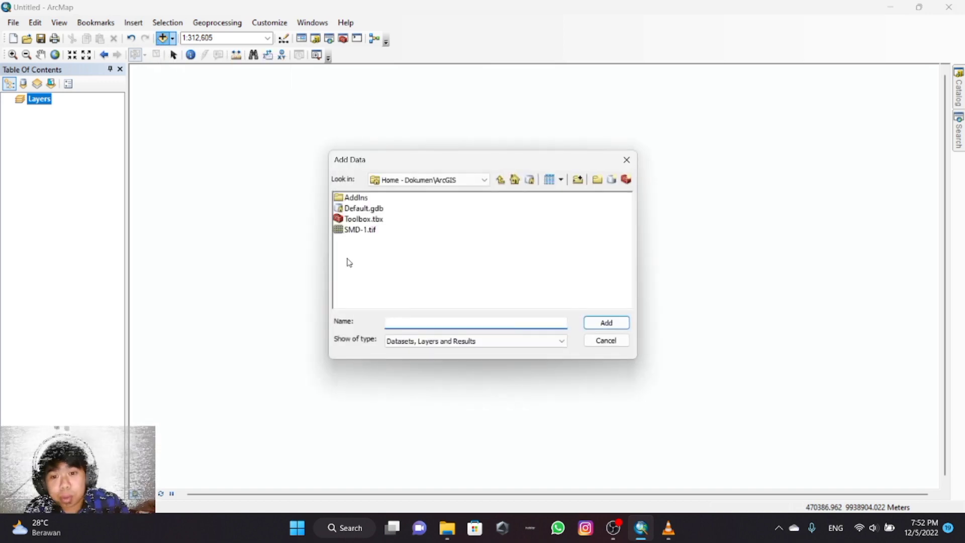
pyautogui.click(356, 231)
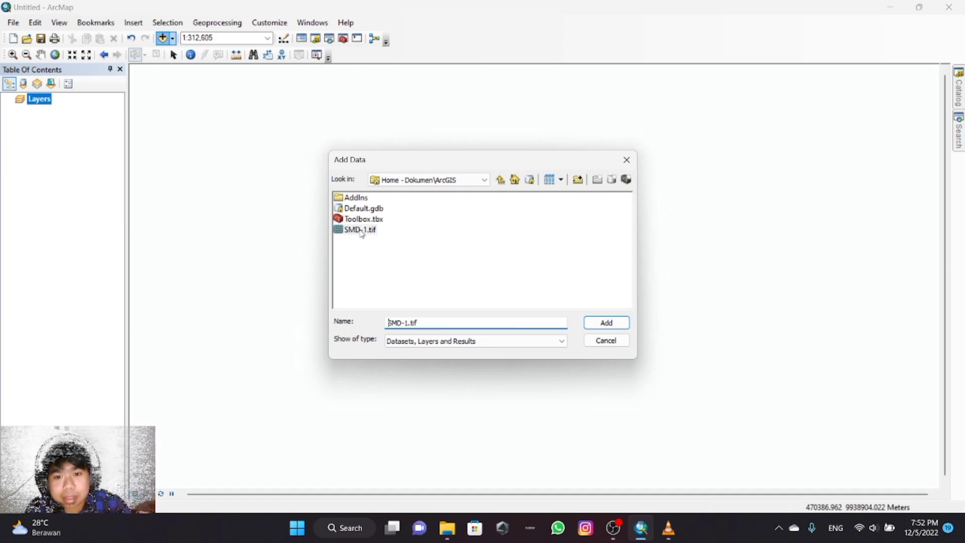
pyautogui.click(608, 323)
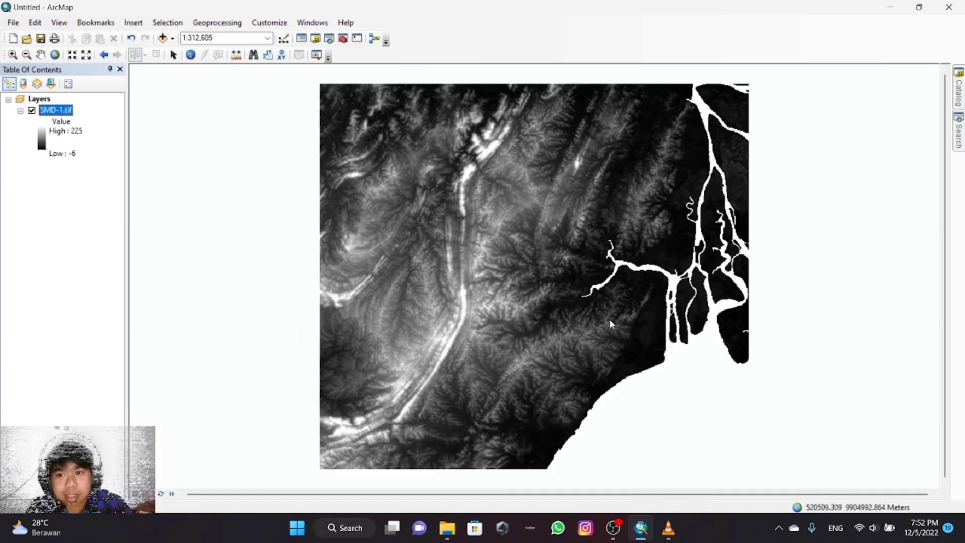
# Step: Check the XY coordinate system in the SMD-1.tif layer's source properties
pyautogui.rightClick(60, 115)
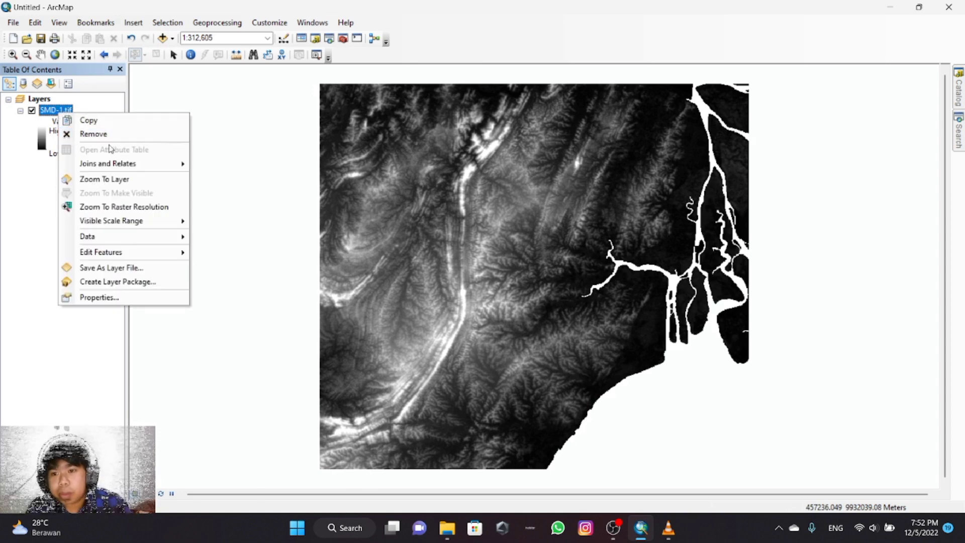
pyautogui.click(146, 296)
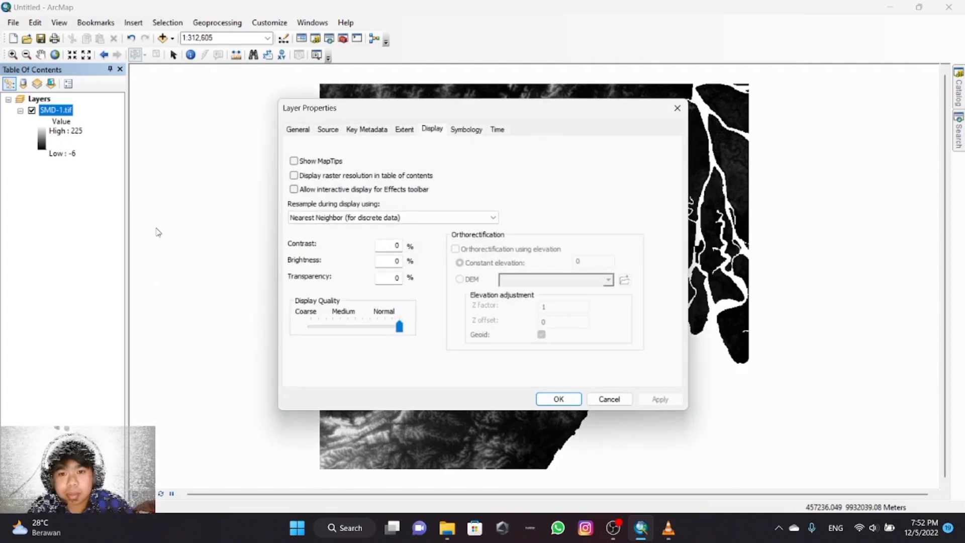
pyautogui.click(329, 130)
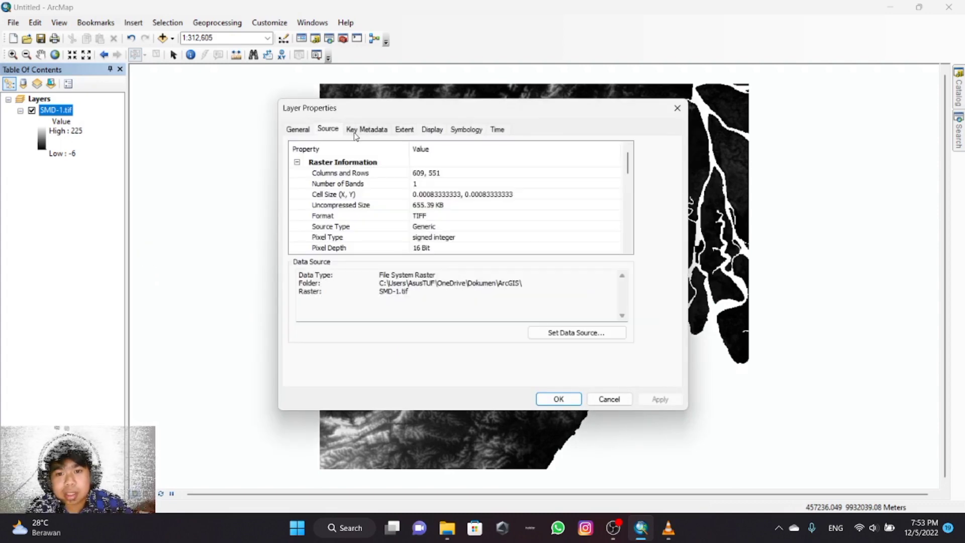
pyautogui.scroll(-3, 356, 173)
pyautogui.scroll(-2, 355, 177)
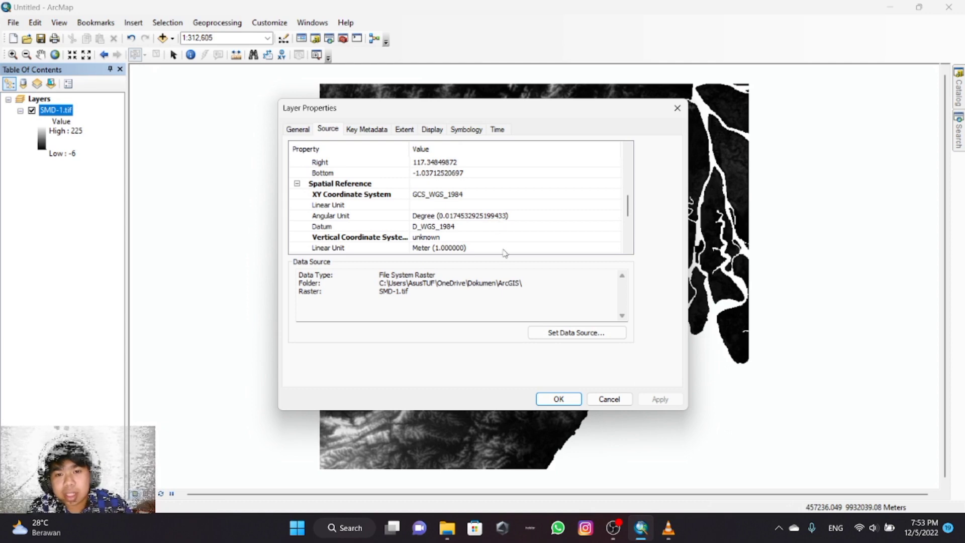
pyautogui.click(567, 402)
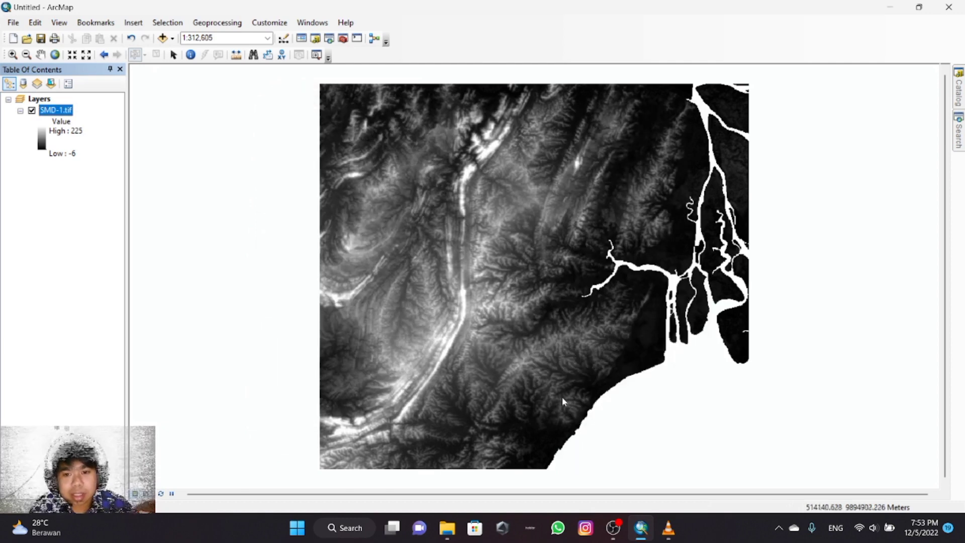
# Step: Run Project Raster on SMD-1.tif with WGS 1984 UTM Zone 50S as the output coordinate system, keeping the default output dataset
pyautogui.click(342, 39)
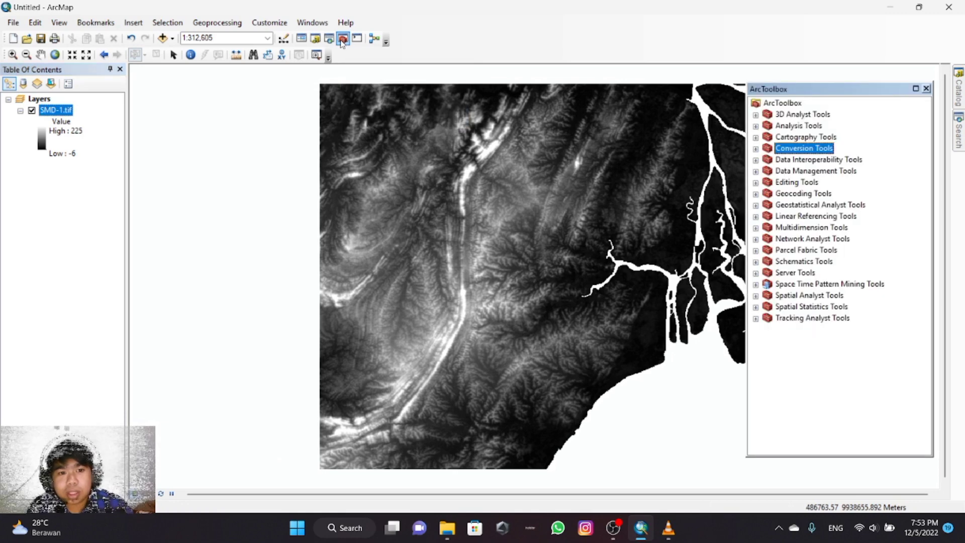
pyautogui.click(755, 172)
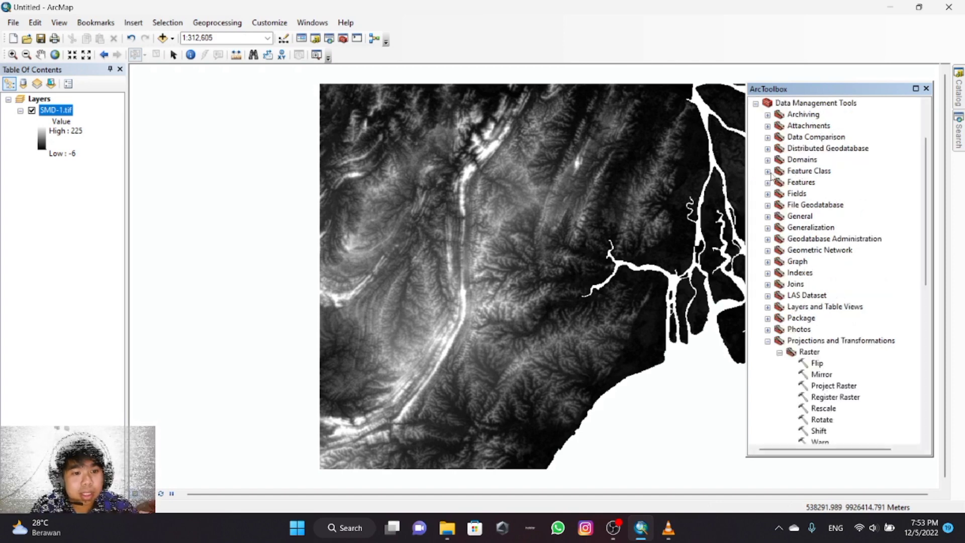
pyautogui.scroll(-1, 768, 303)
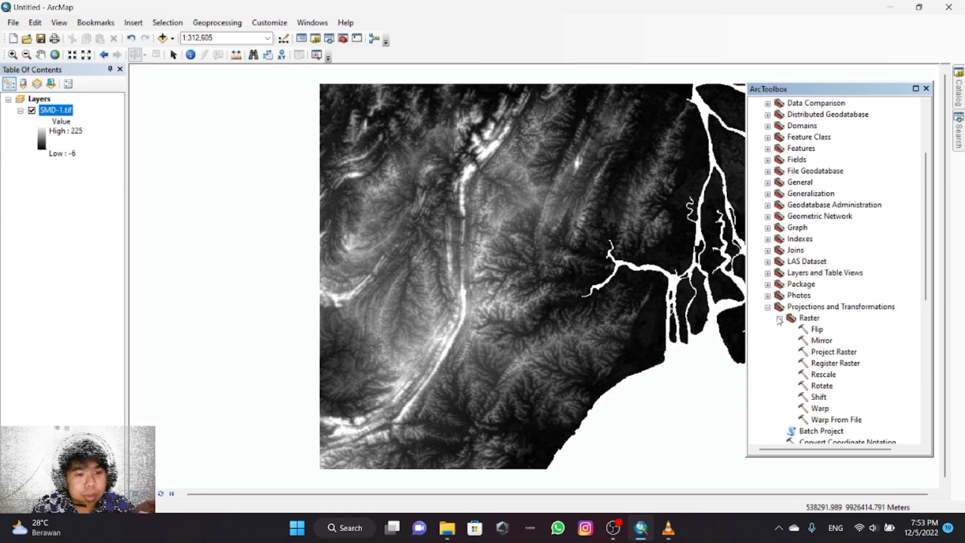
pyautogui.click(780, 319)
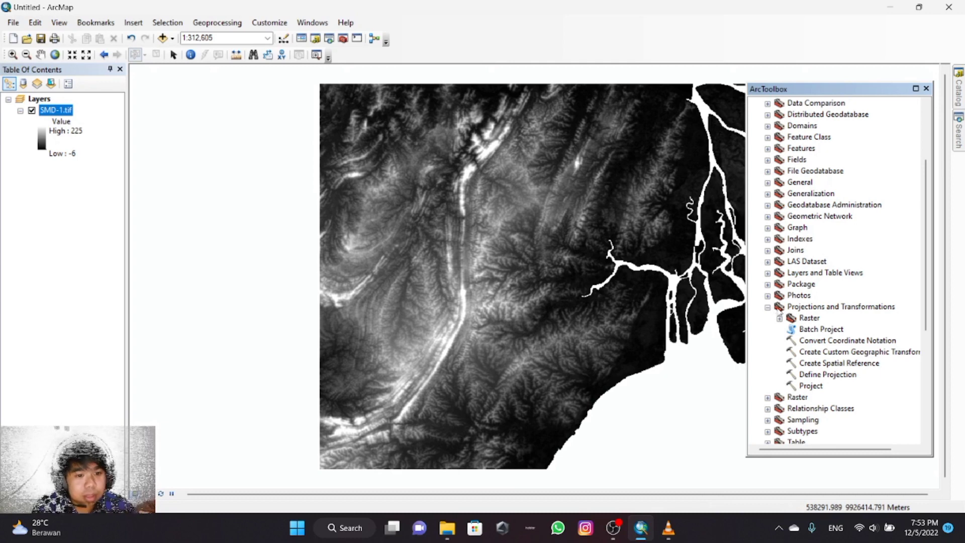
pyautogui.click(780, 320)
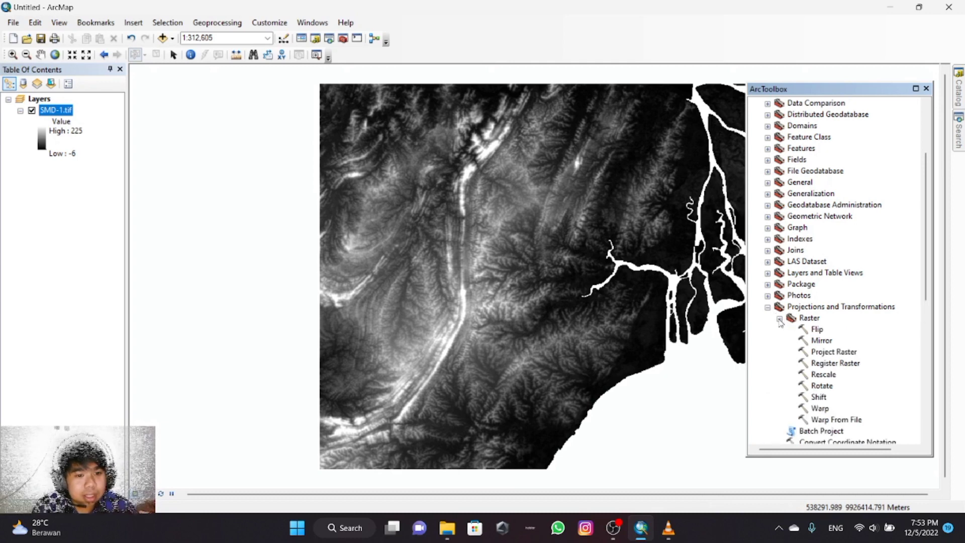
pyautogui.doubleClick(833, 352)
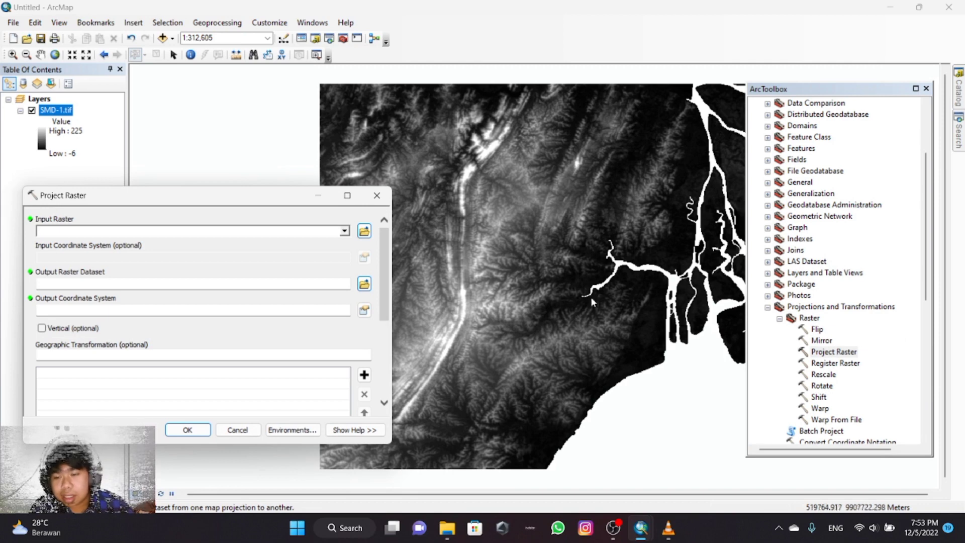
pyautogui.click(345, 231)
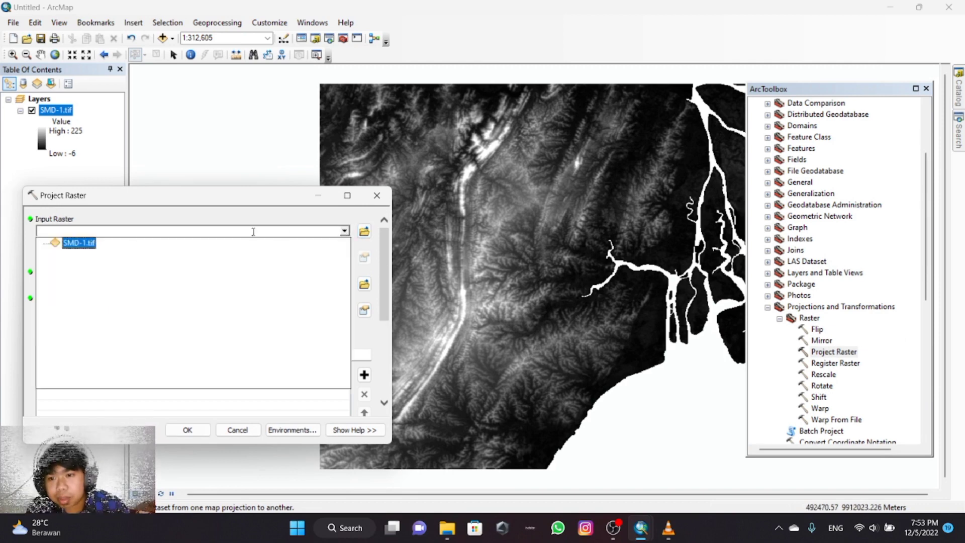
pyautogui.click(80, 243)
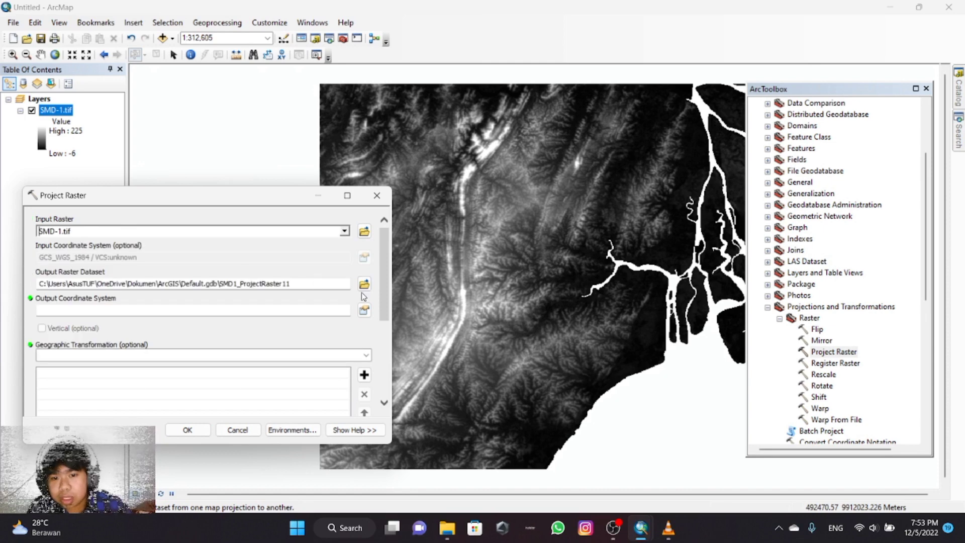
pyautogui.click(365, 310)
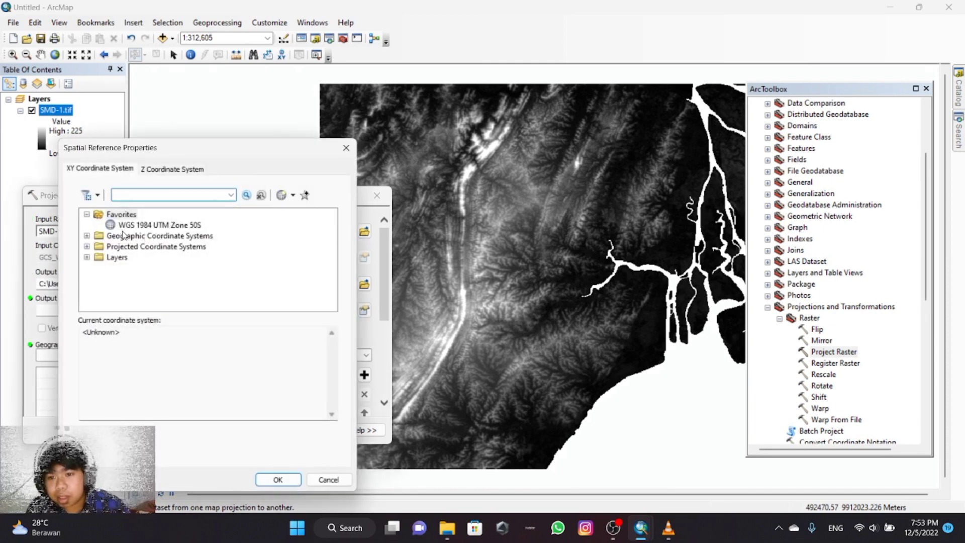
pyautogui.click(159, 227)
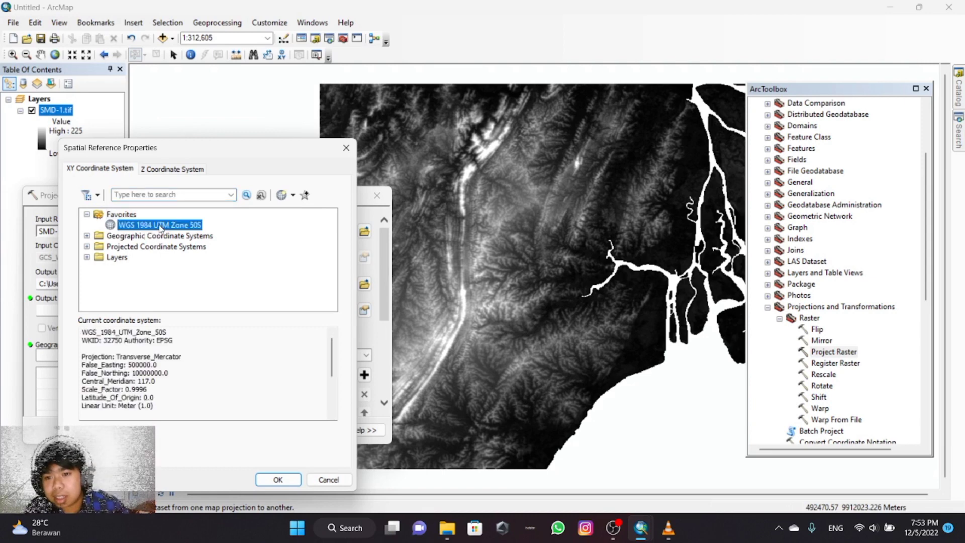
pyautogui.click(278, 479)
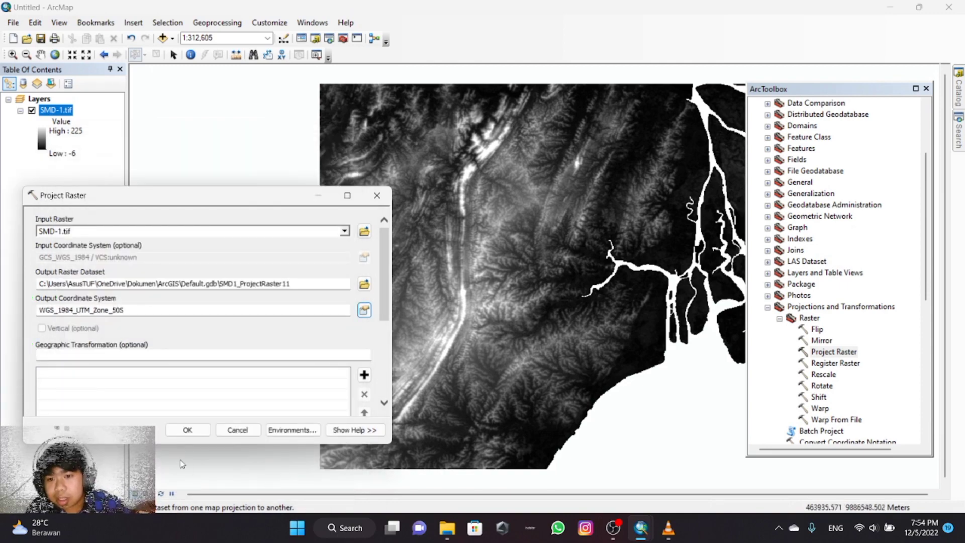
pyautogui.click(184, 431)
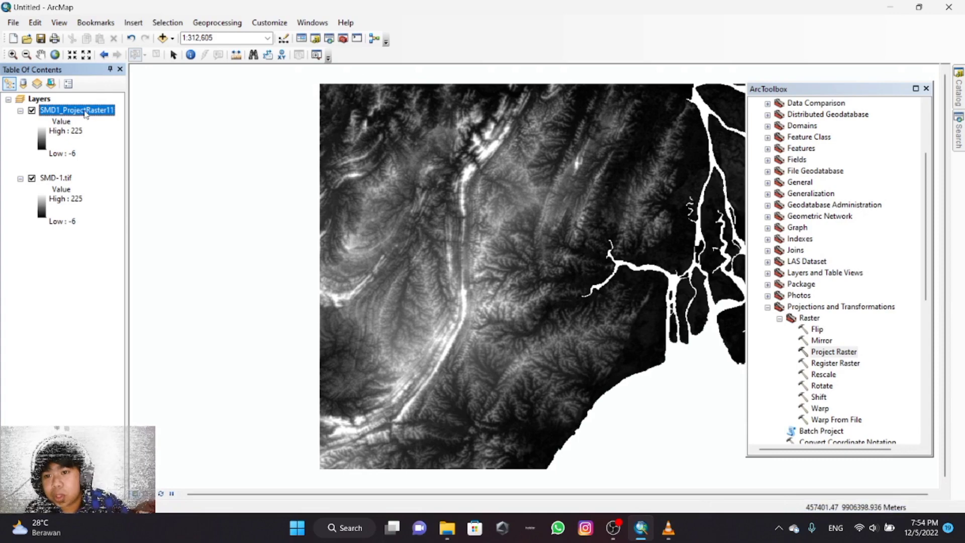
# Step: Check the spatial reference in the projected raster layer's source properties
pyautogui.rightClick(85, 113)
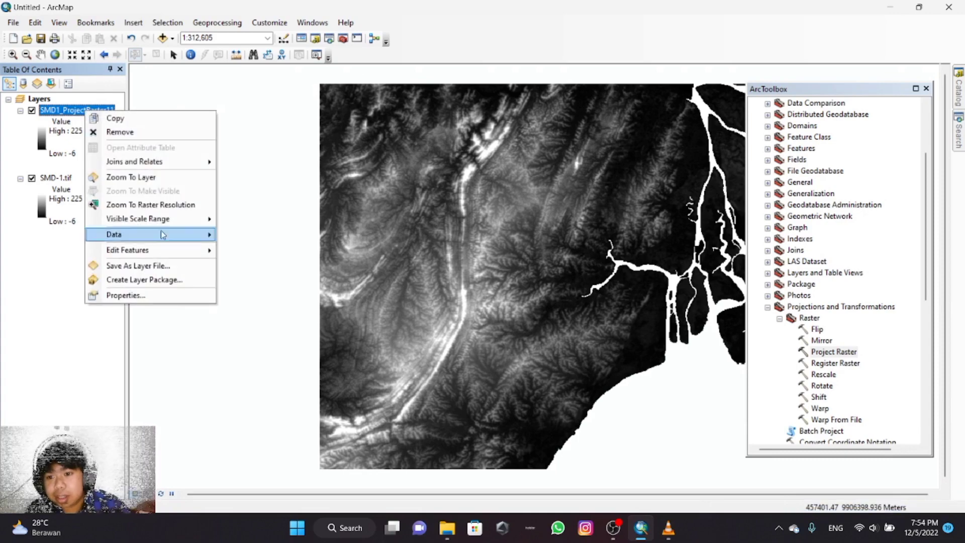
pyautogui.click(140, 296)
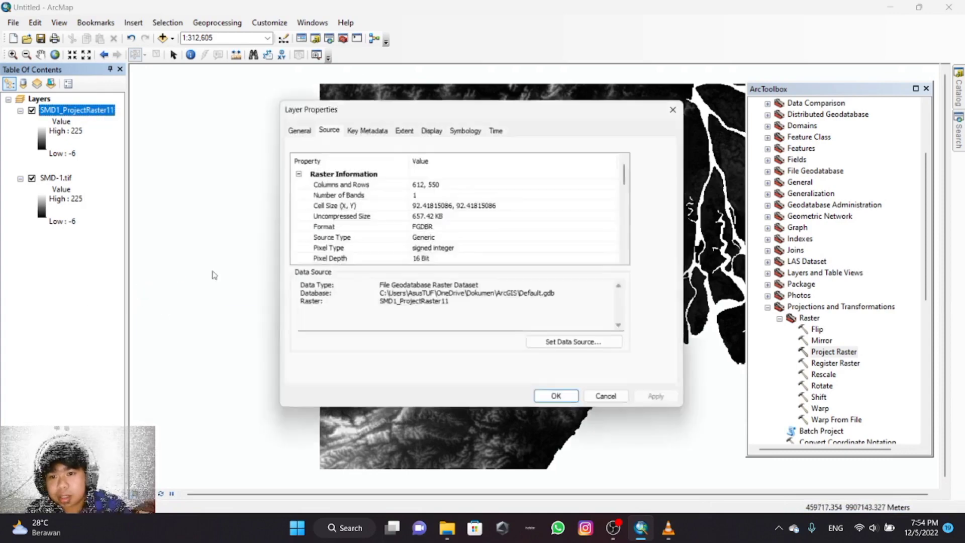
pyautogui.scroll(-2, 326, 206)
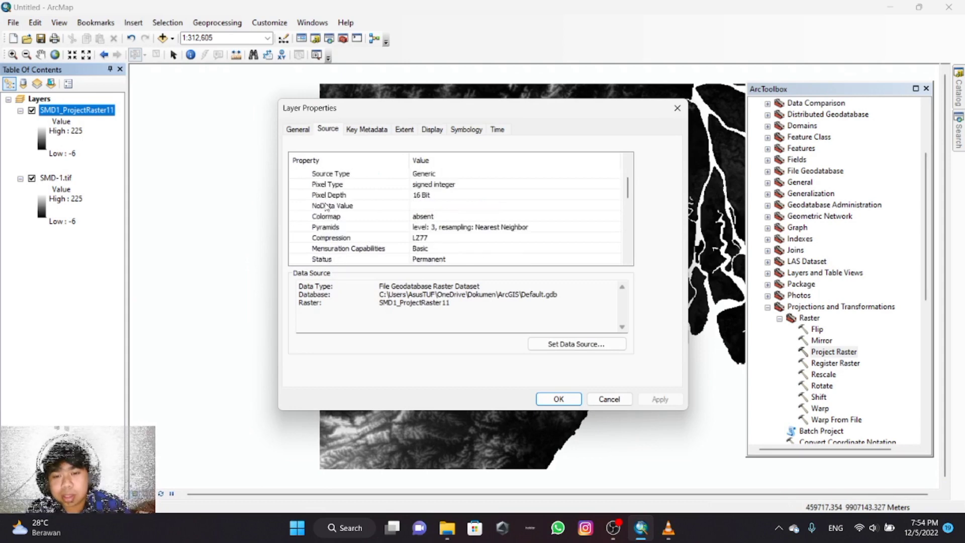
pyautogui.scroll(-5, 326, 206)
pyautogui.scroll(1, 322, 201)
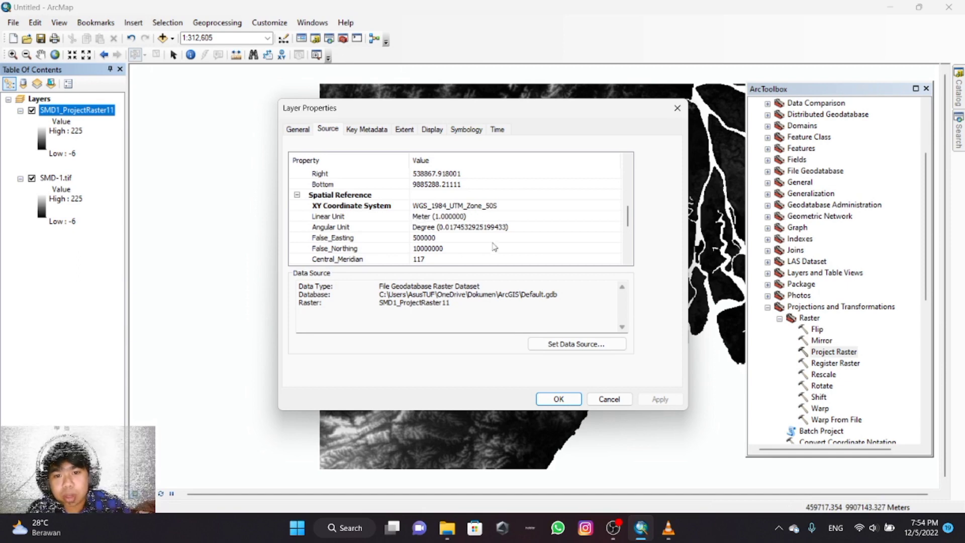
pyautogui.click(560, 398)
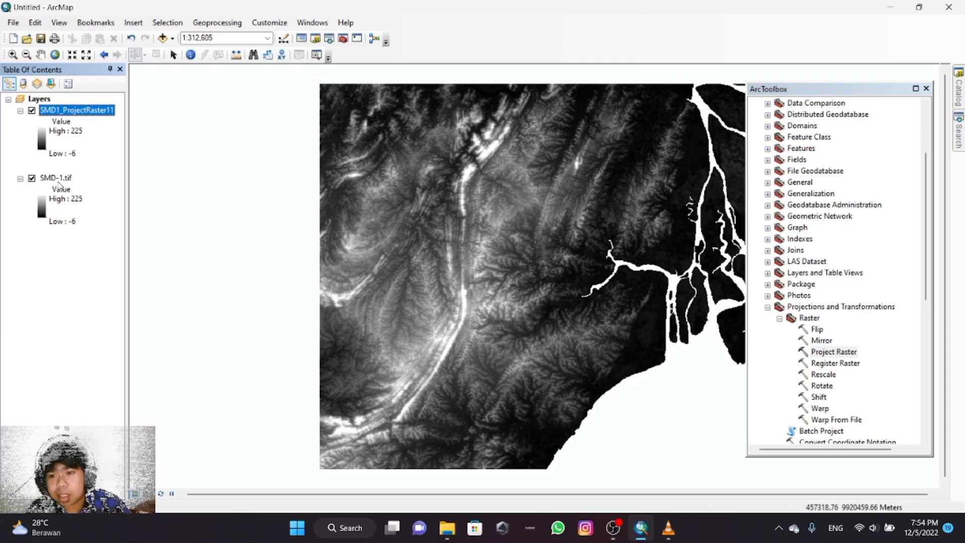
# Step: Remove the original SMD-1.tif layer from the map, leaving only the projected raster
pyautogui.rightClick(60, 182)
pyautogui.click(98, 205)
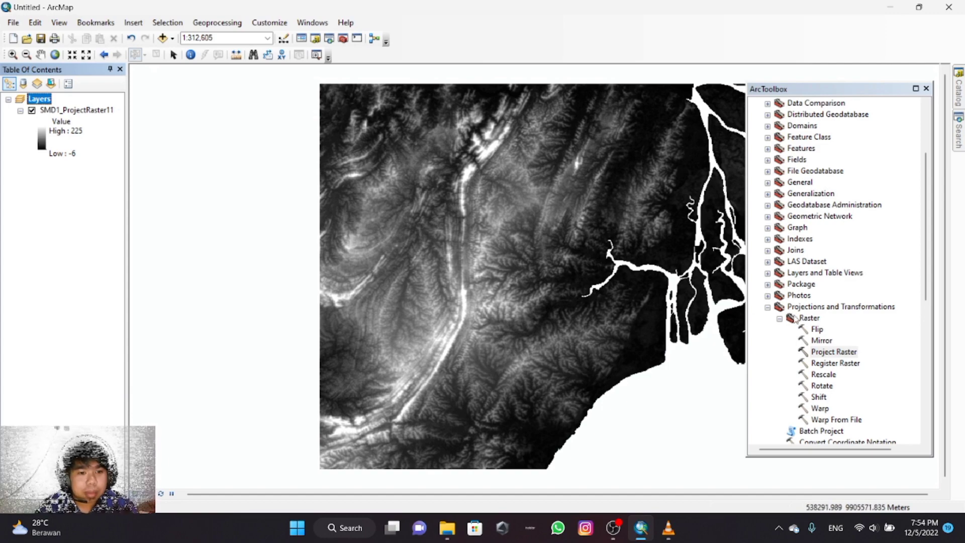
# Step: Run the Spatial Analyst Hydrology Fill tool on SMD1_ProjectRaster11, keeping the default output and no Z limit
pyautogui.scroll(-9, 793, 323)
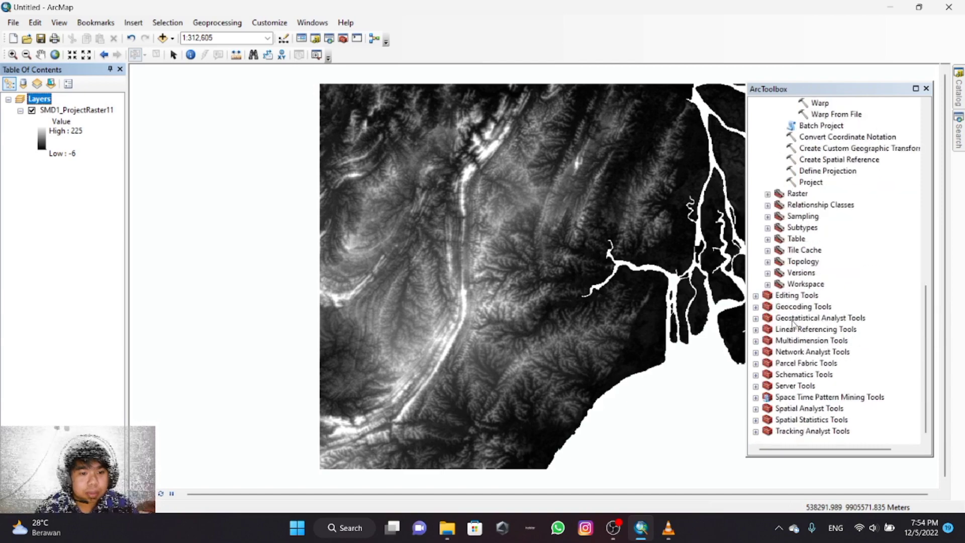
pyautogui.click(755, 410)
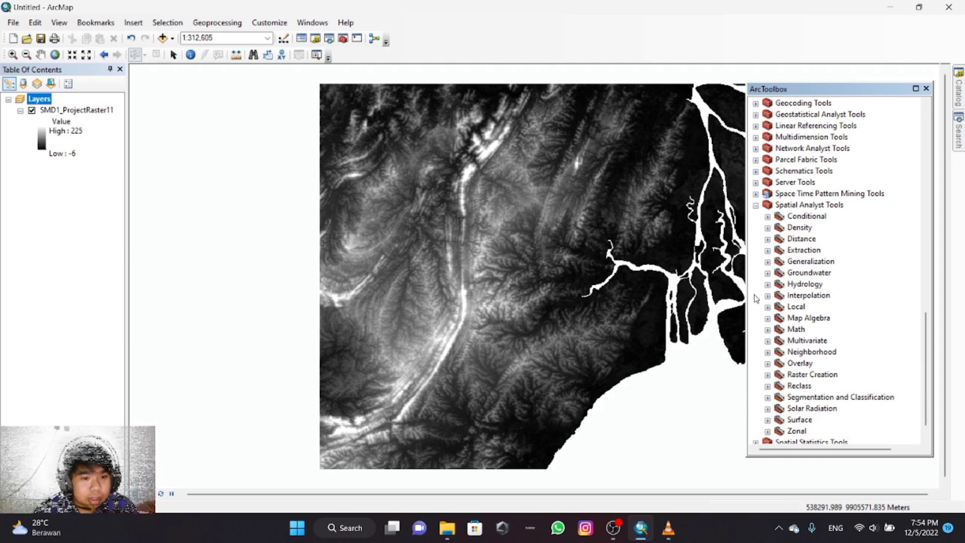
pyautogui.click(768, 285)
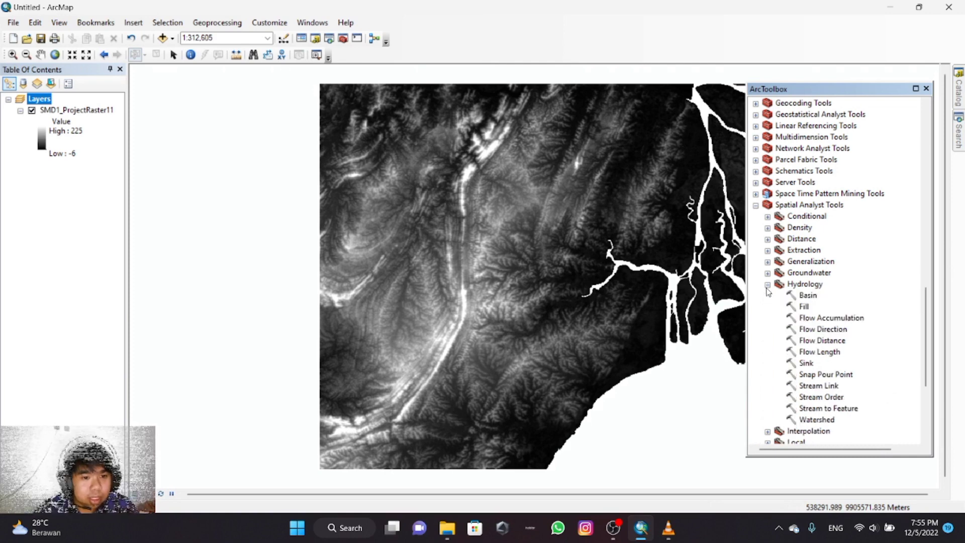
pyautogui.doubleClick(805, 307)
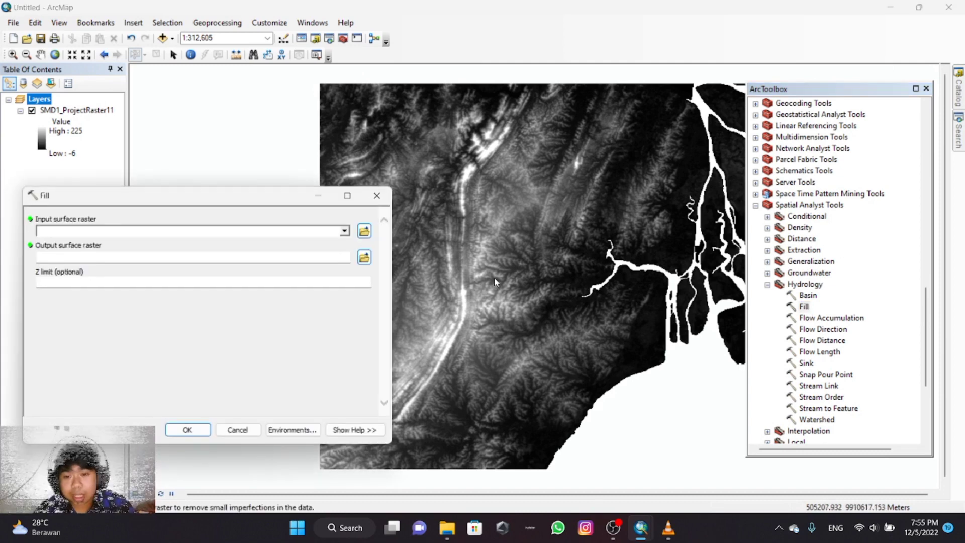
pyautogui.click(345, 232)
pyautogui.click(121, 243)
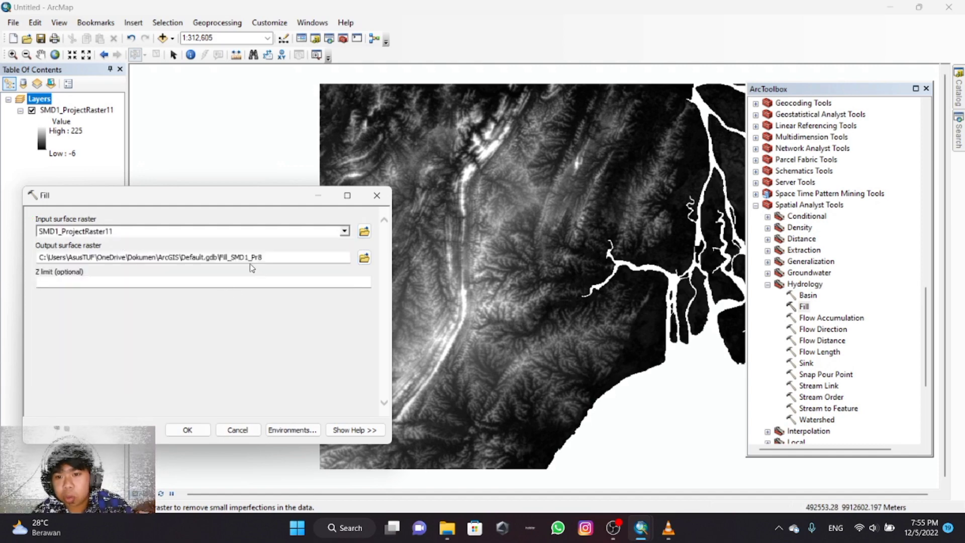
pyautogui.click(195, 429)
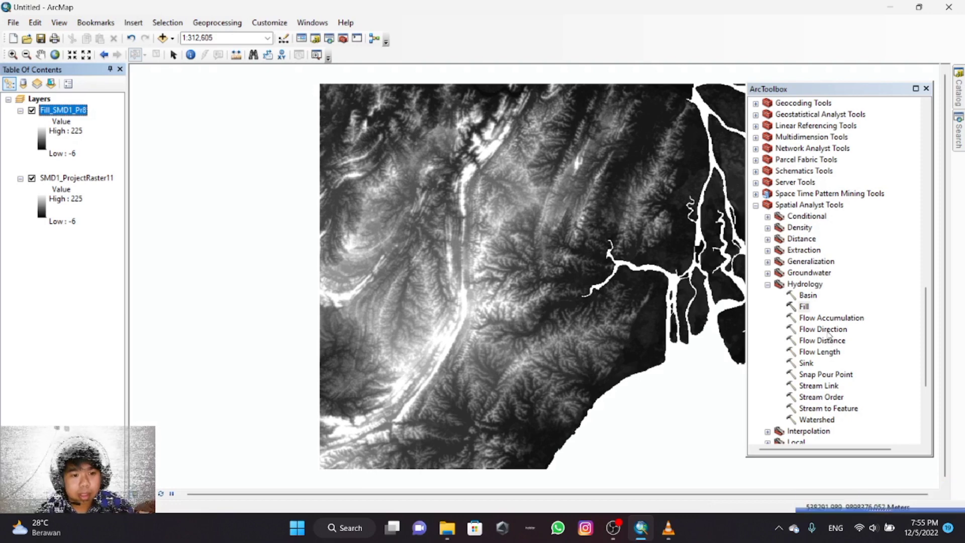
# Step: Run the Flow Direction tool on Fill_SMD1_Pr8, keeping the default output raster and the D8 flow direction type
pyautogui.doubleClick(827, 330)
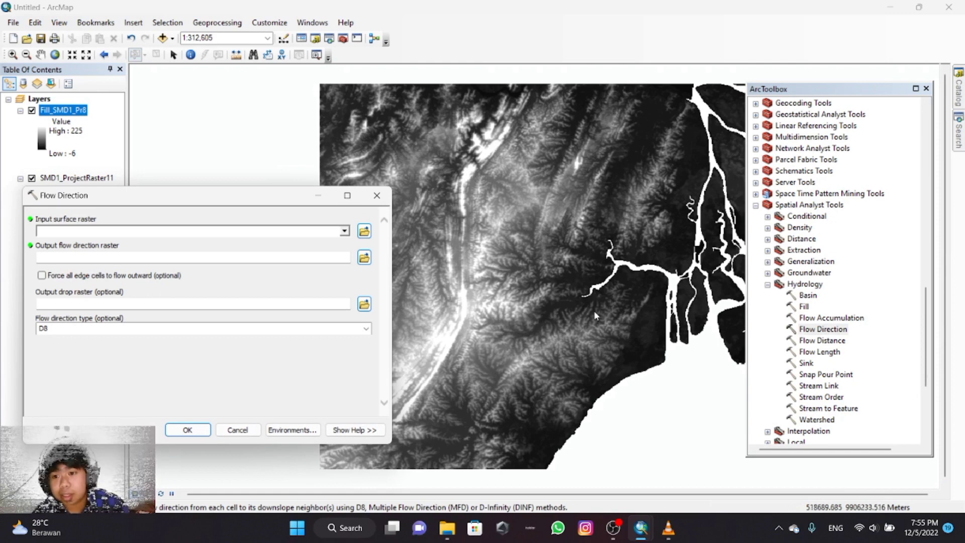
pyautogui.click(344, 231)
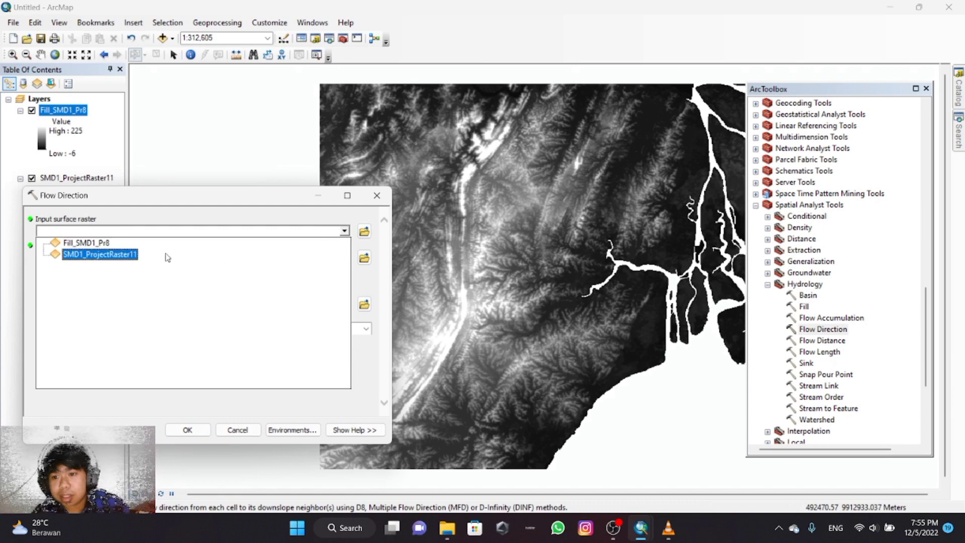
pyautogui.click(81, 245)
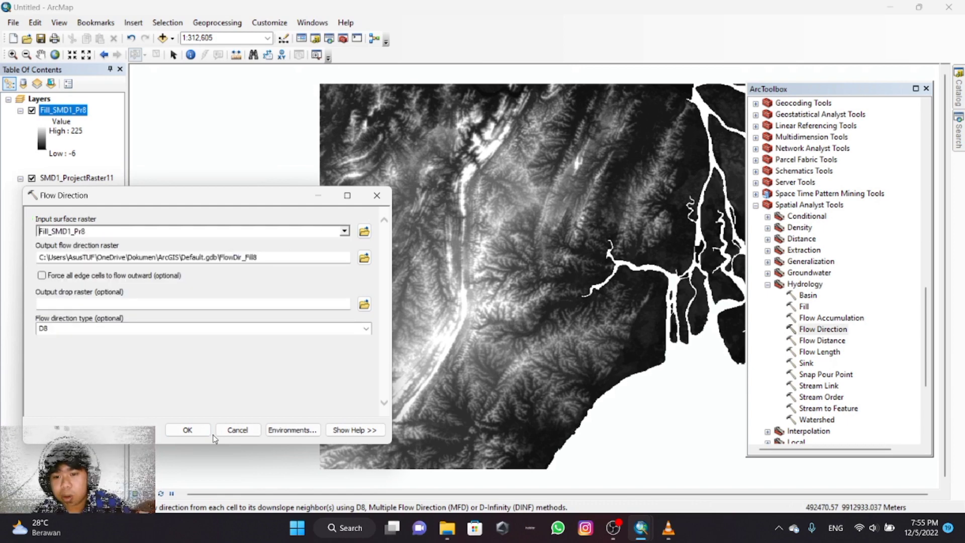
pyautogui.click(178, 435)
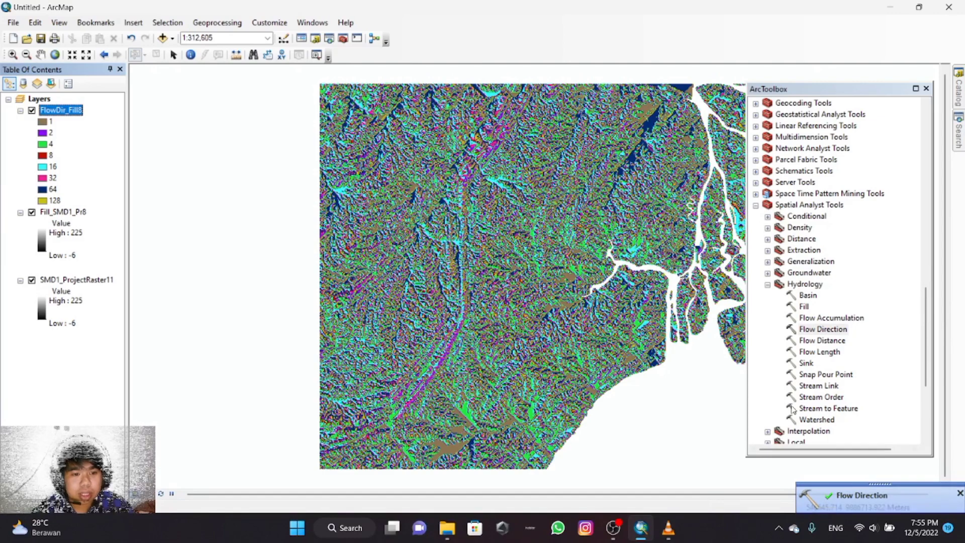
# Step: Run the Flow Accumulation tool on FlowDir_Fill8, keeping the default output, FLOAT data type and D8 flow direction type
pyautogui.doubleClick(832, 318)
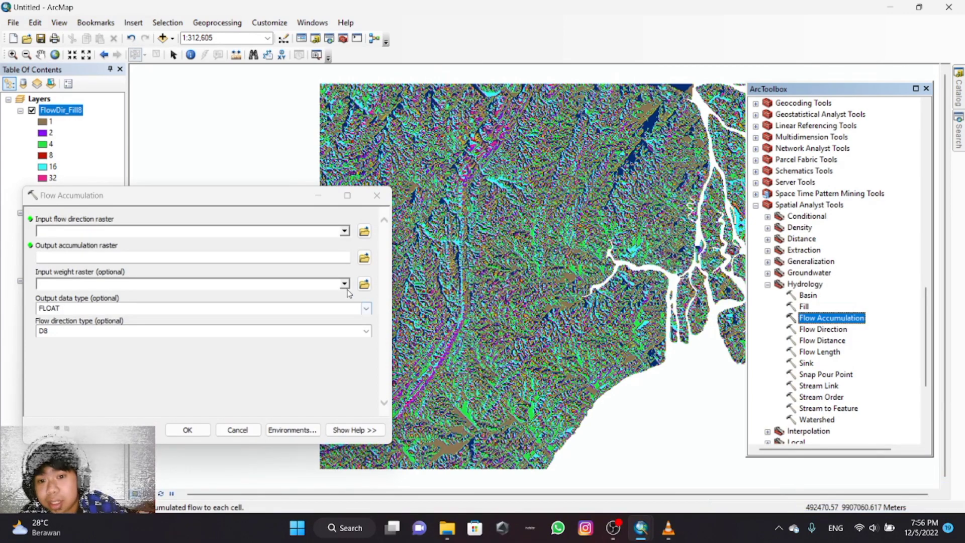
pyautogui.click(345, 230)
pyautogui.click(86, 243)
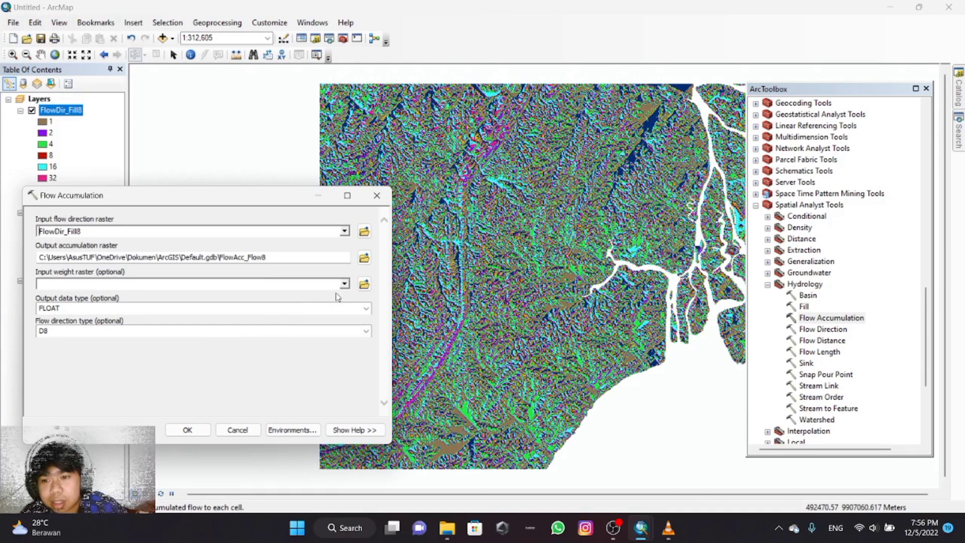
pyautogui.click(188, 431)
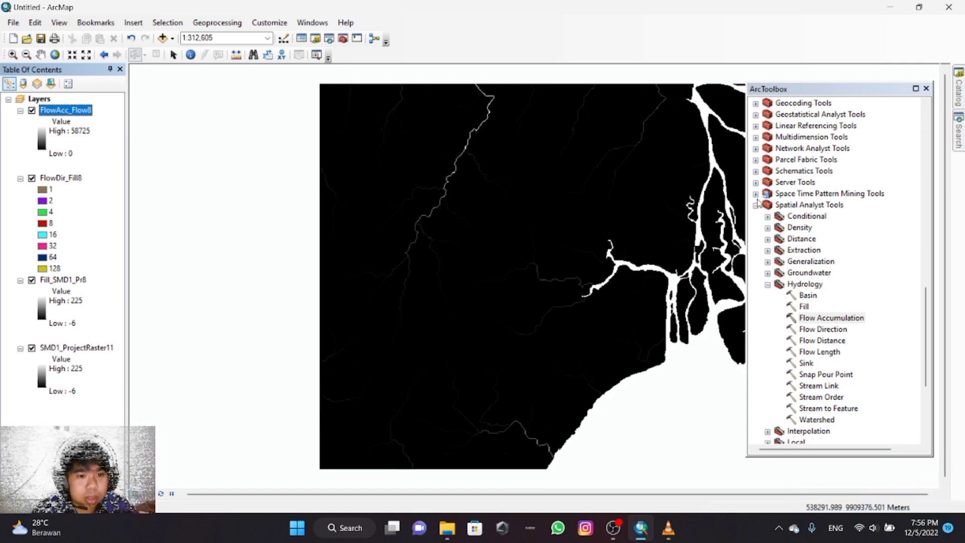
# Step: Run the Con tool with FlowAcc_Flow8 as the conditional raster and FlowDir_Fill8 as both true and false rasters, leaving the expression empty
pyautogui.click(768, 218)
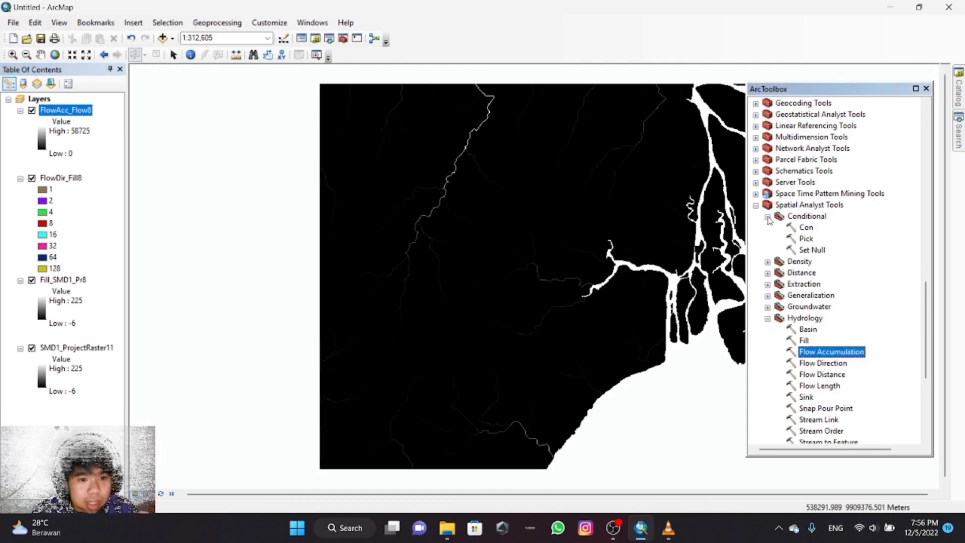
pyautogui.doubleClick(806, 227)
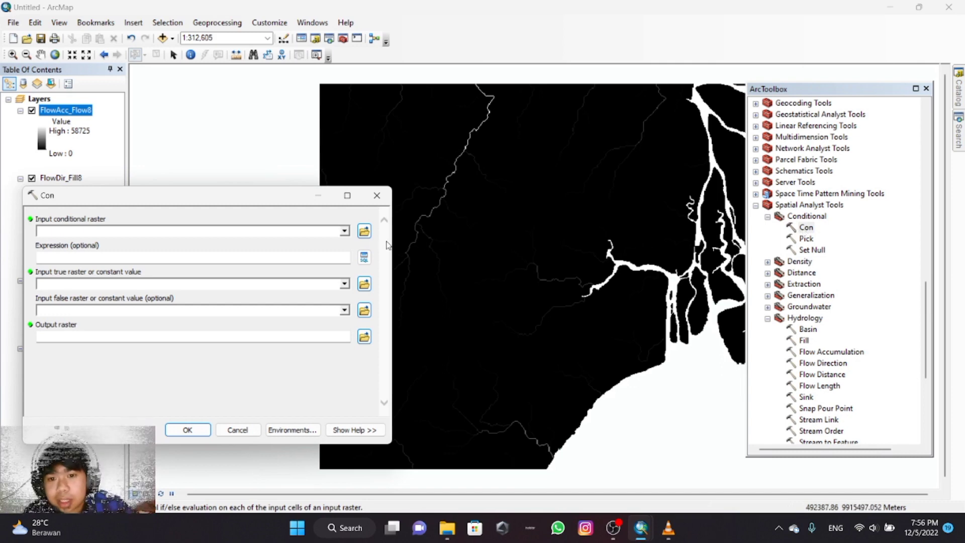
pyautogui.click(345, 232)
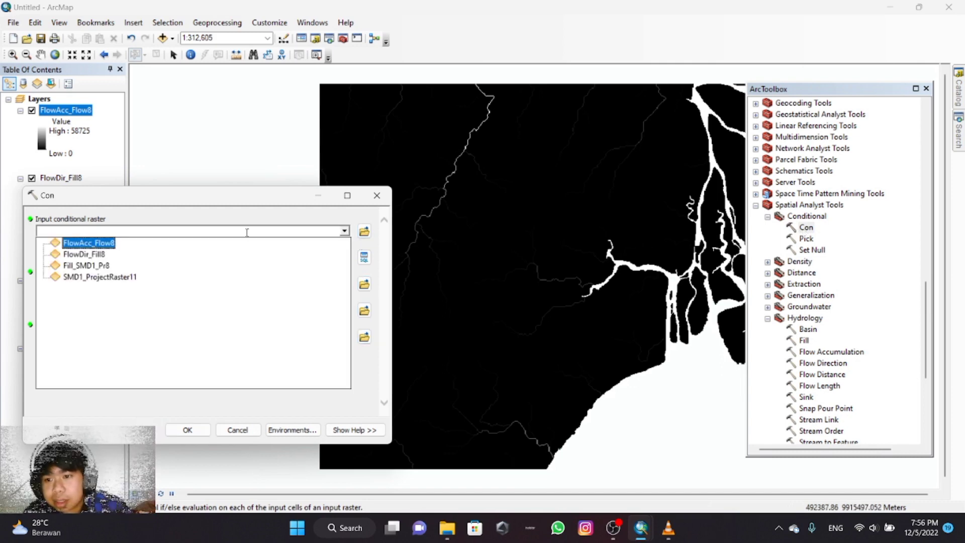
pyautogui.click(82, 246)
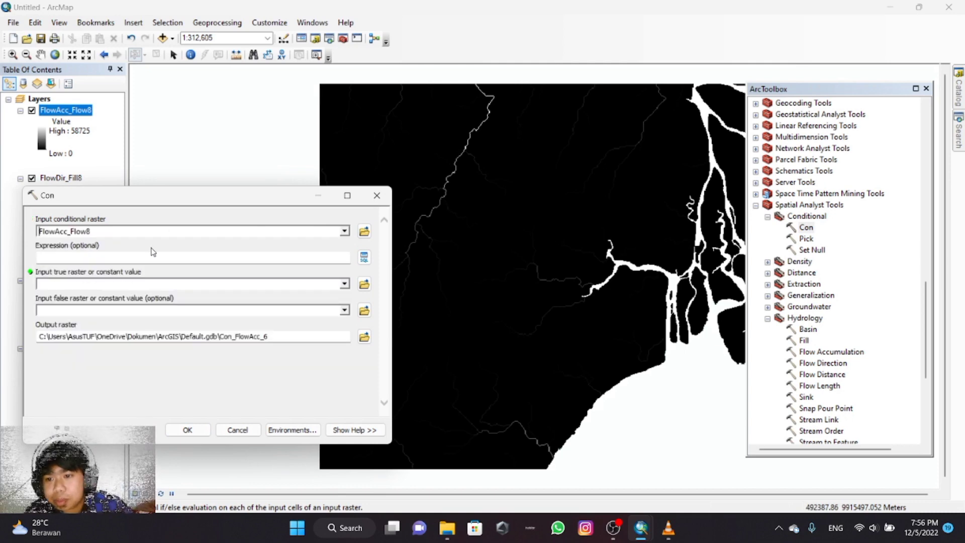
pyautogui.click(344, 285)
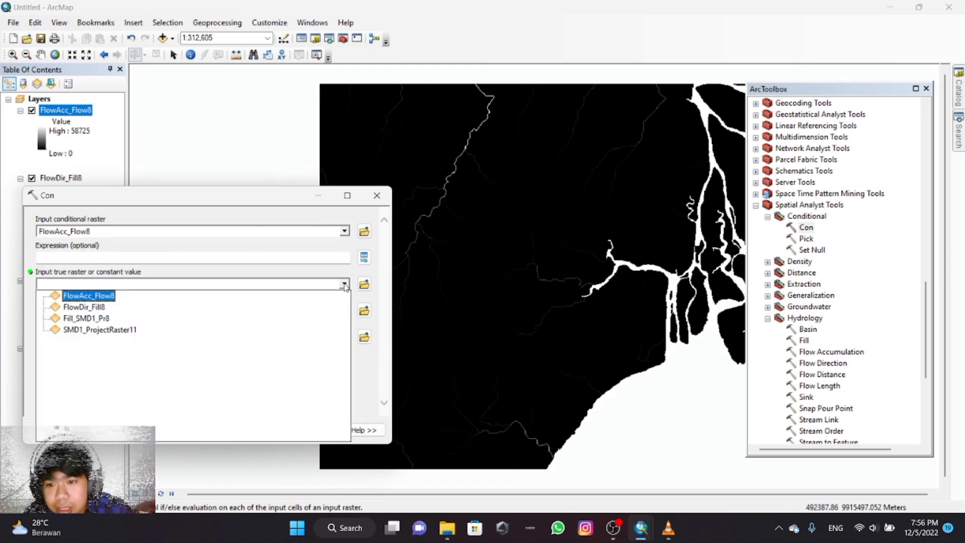
pyautogui.click(83, 305)
pyautogui.click(345, 310)
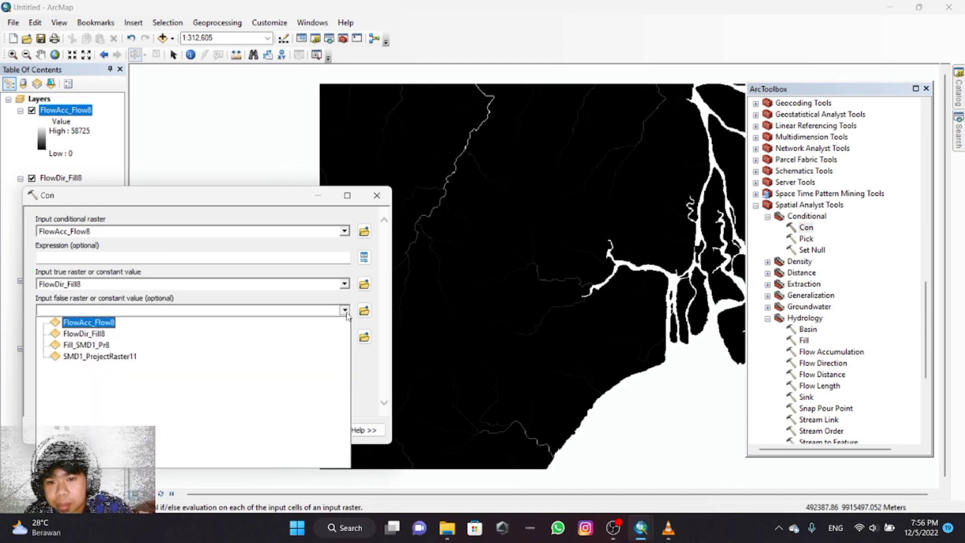
pyautogui.click(86, 332)
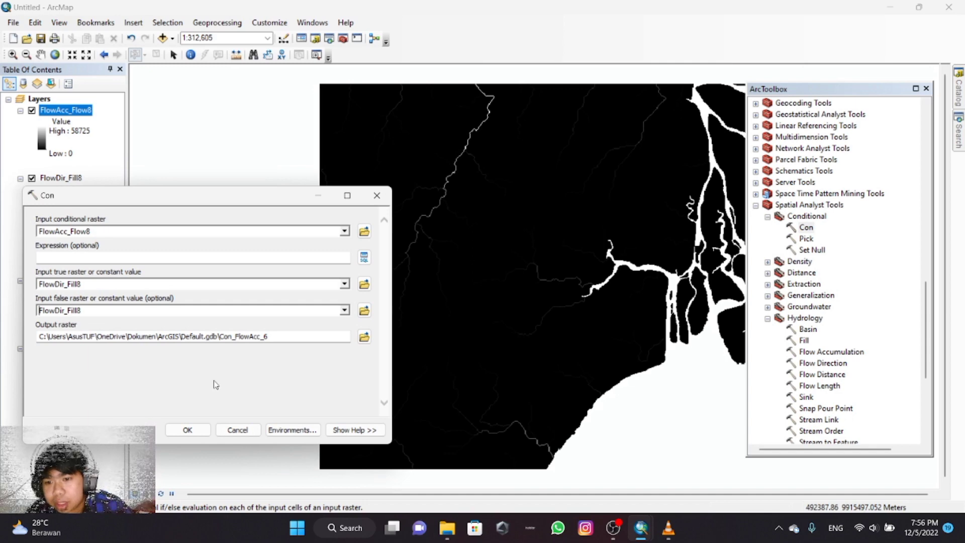
pyautogui.click(191, 430)
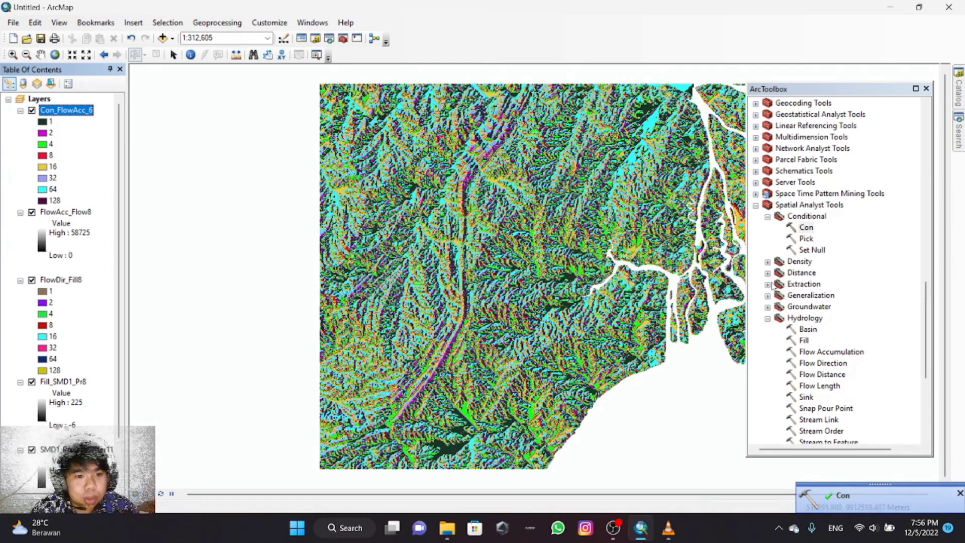
# Step: Run the Stream Order tool with Con_FlowAcc_6 as the stream raster and FlowDir_Fill8 as the flow direction raster, using the STRAHLER method
pyautogui.scroll(-3, 775, 285)
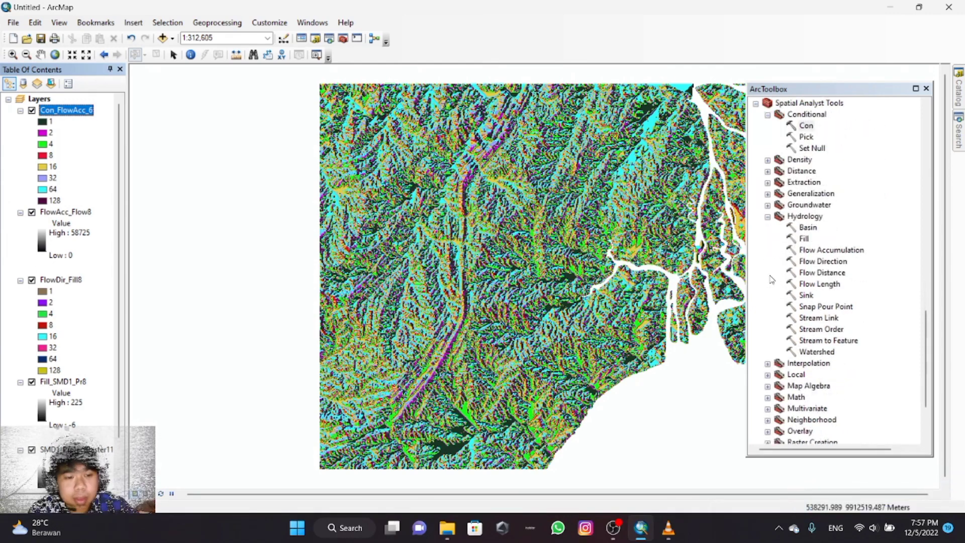
pyautogui.click(822, 330)
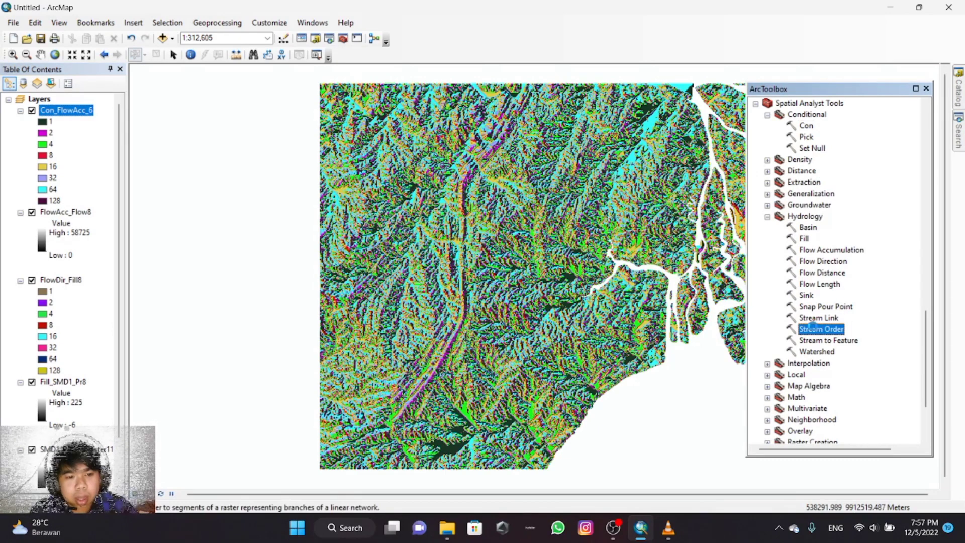
pyautogui.doubleClick(815, 330)
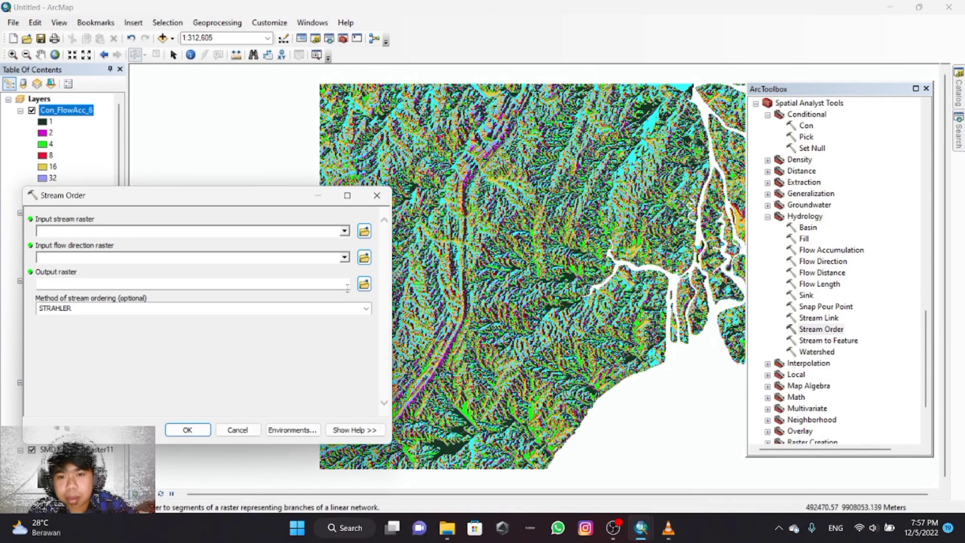
pyautogui.click(345, 231)
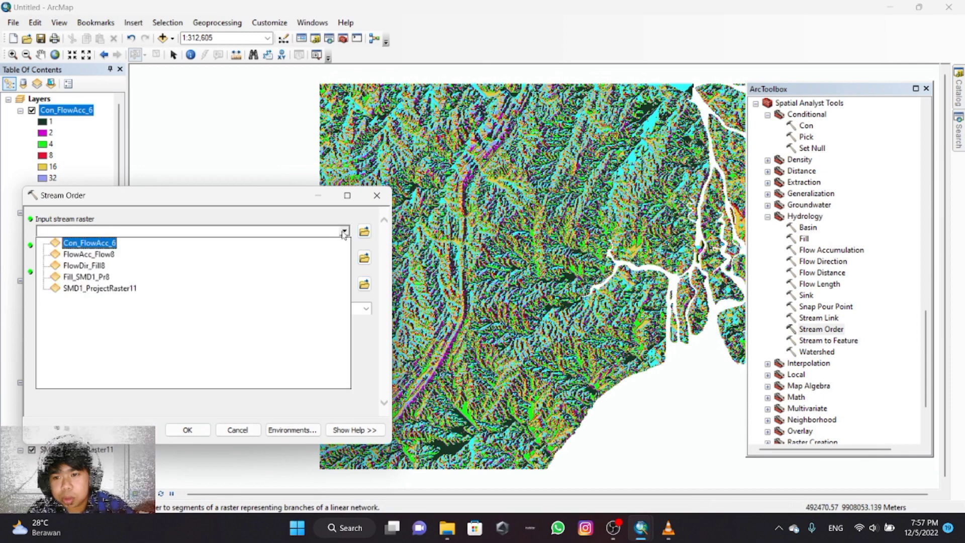
pyautogui.click(94, 246)
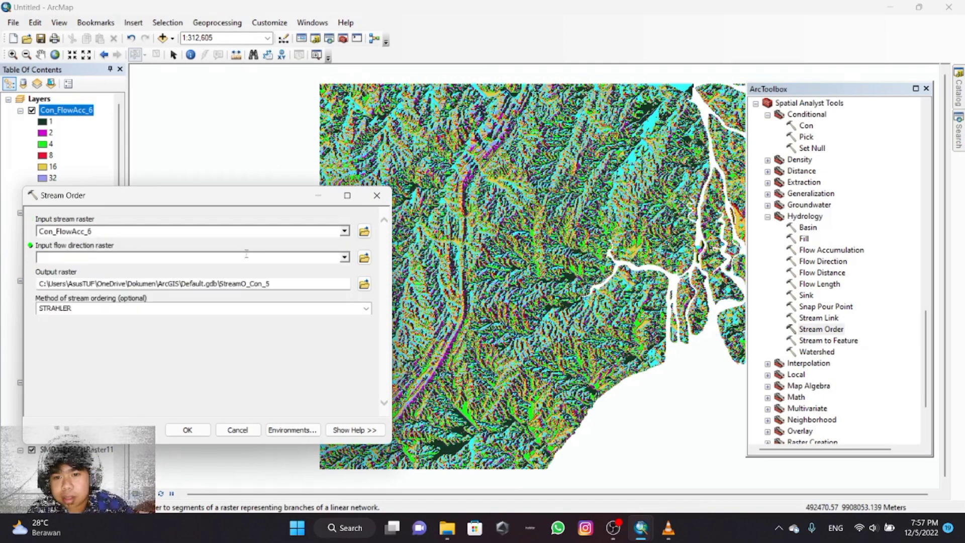
pyautogui.click(345, 258)
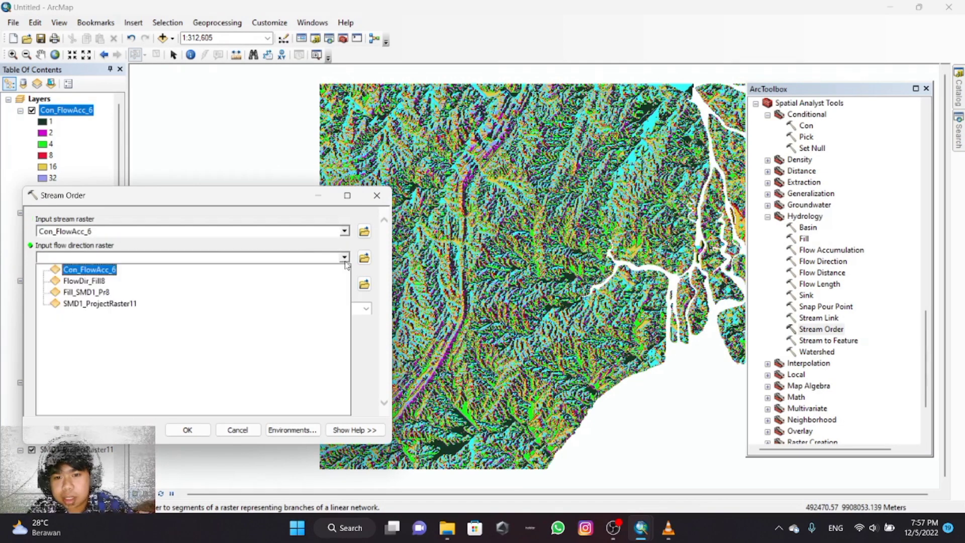
pyautogui.click(87, 281)
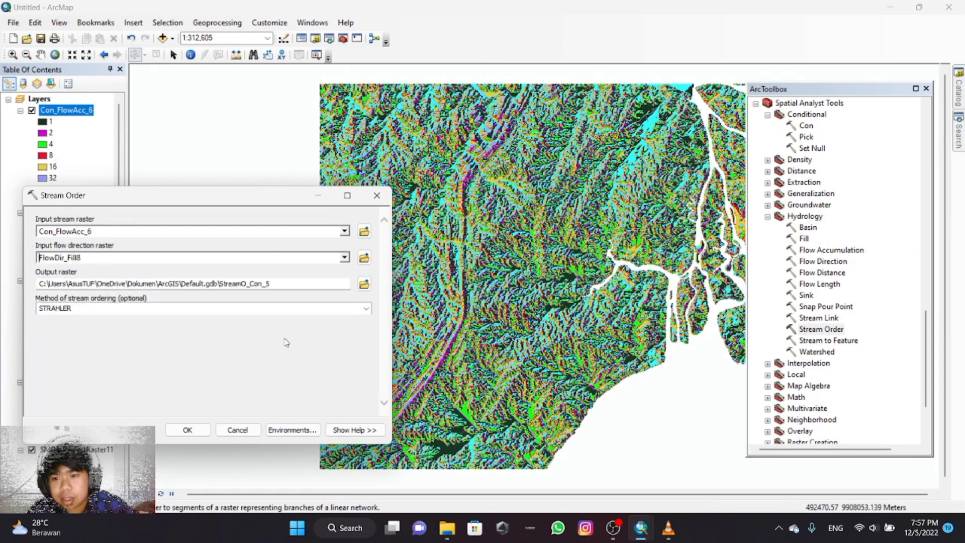
pyautogui.click(199, 428)
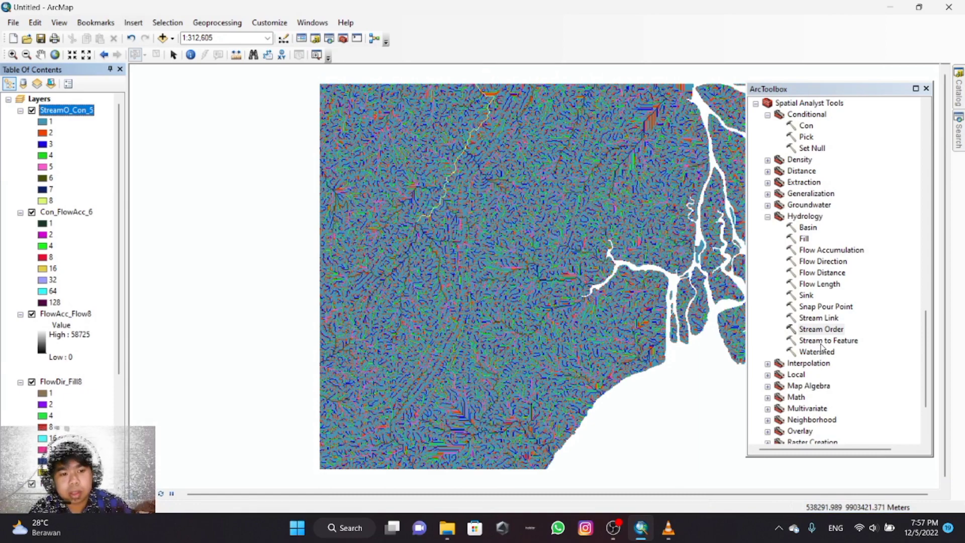
# Step: Run the Stream to Feature tool with StreamO_Con_5 as the stream raster and FlowDir_Fill8 as the flow direction raster, keeping polyline simplification on
pyautogui.doubleClick(825, 341)
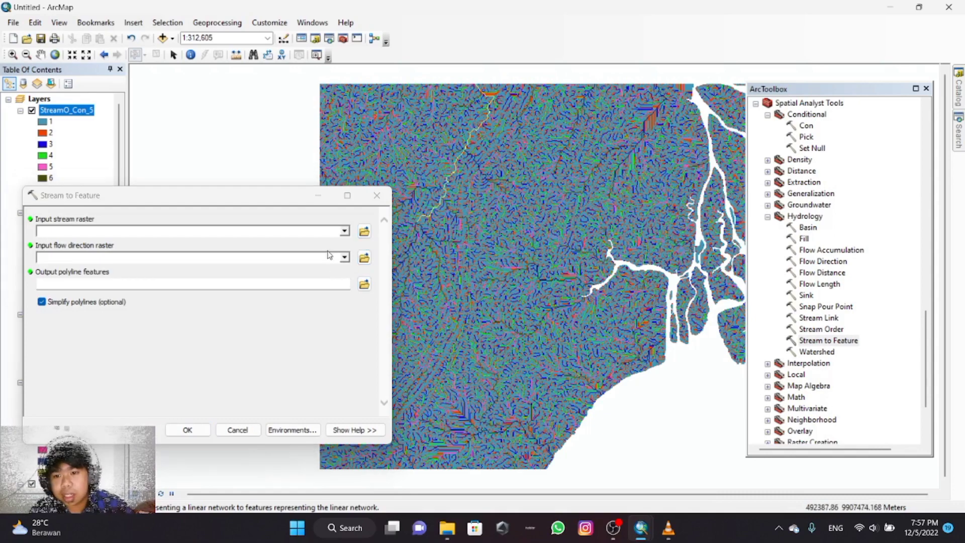
pyautogui.click(344, 233)
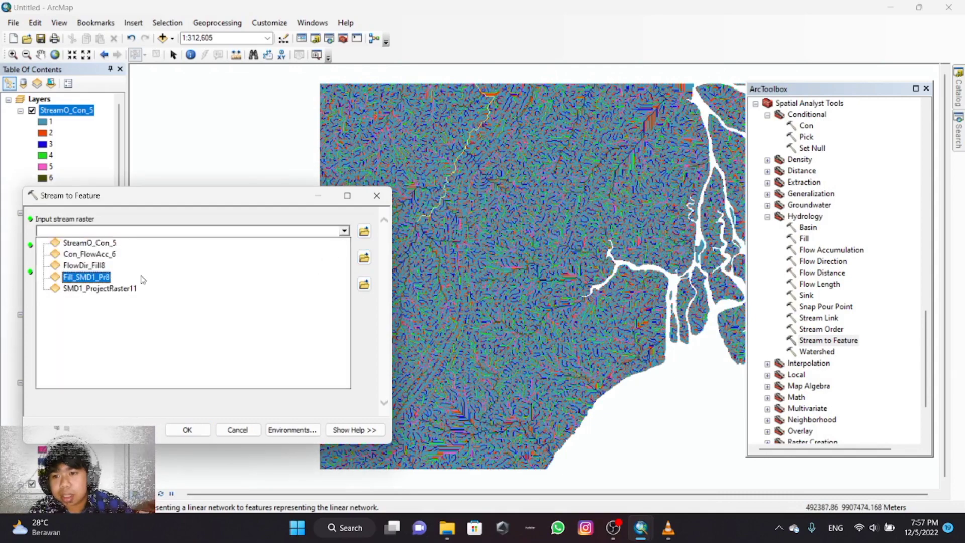
pyautogui.click(90, 243)
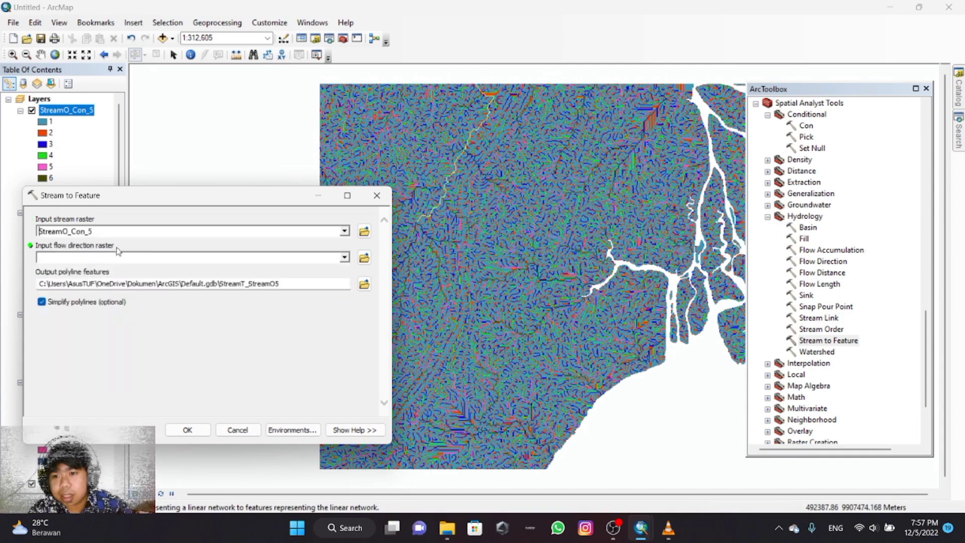
pyautogui.click(344, 259)
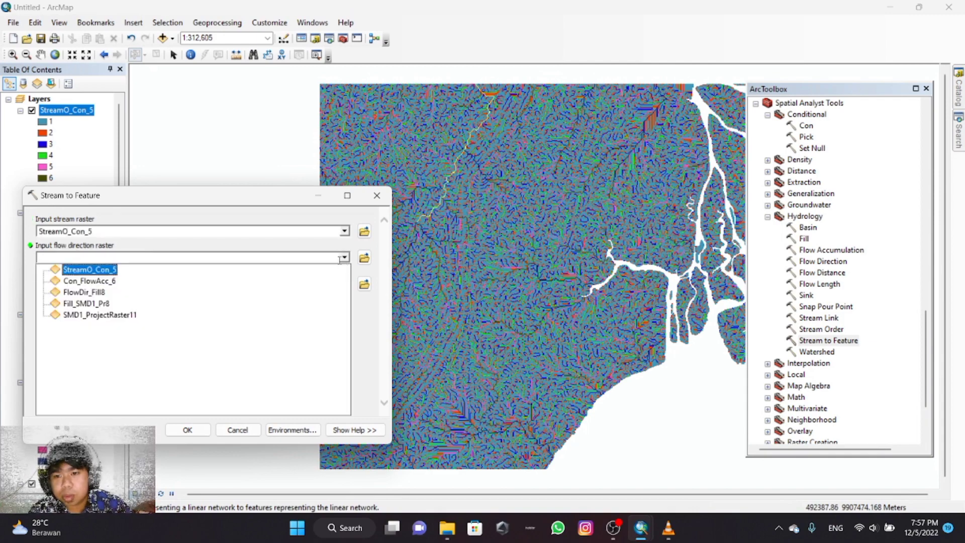
pyautogui.click(89, 295)
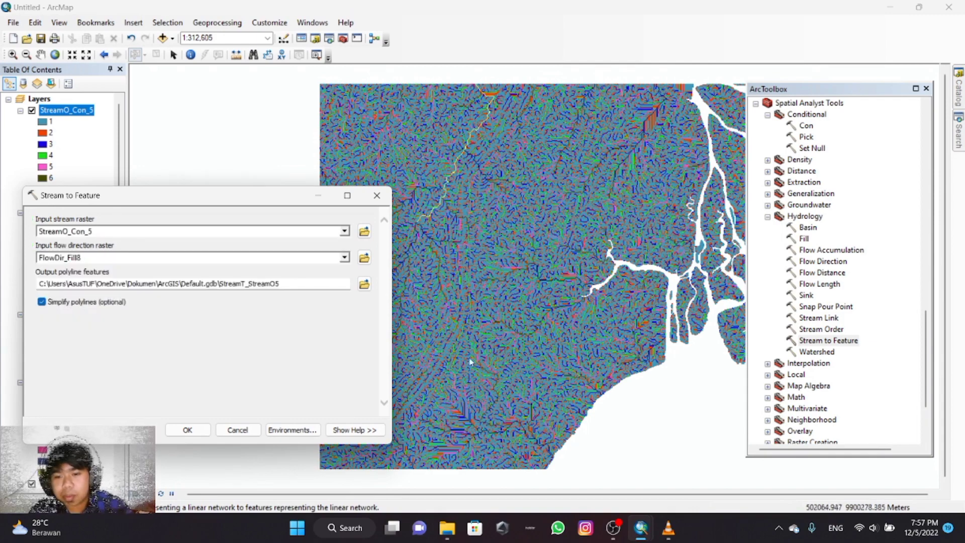
pyautogui.click(196, 430)
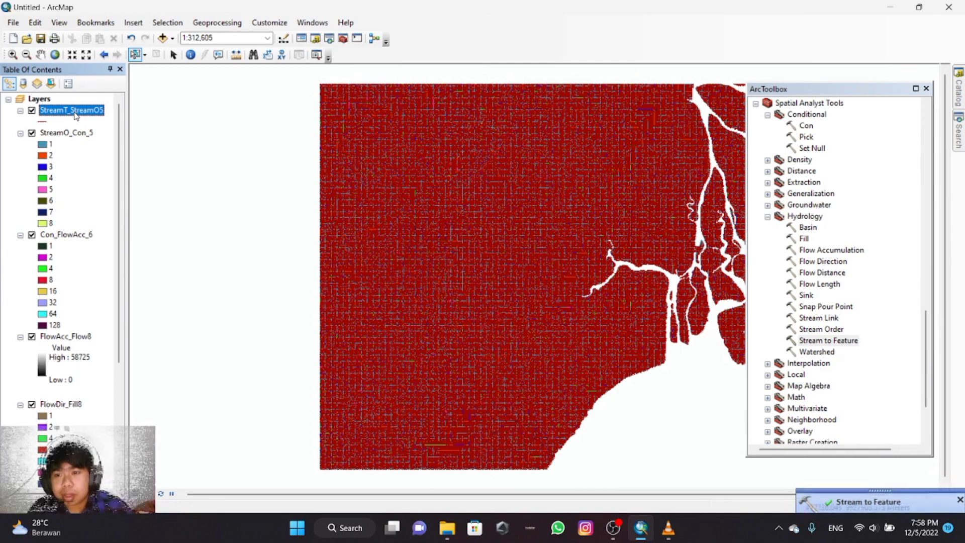
# Step: Start a definition query for the StreamT_StreamO5 layer in the Query Builder with the condition grid_code <> 1
pyautogui.rightClick(75, 116)
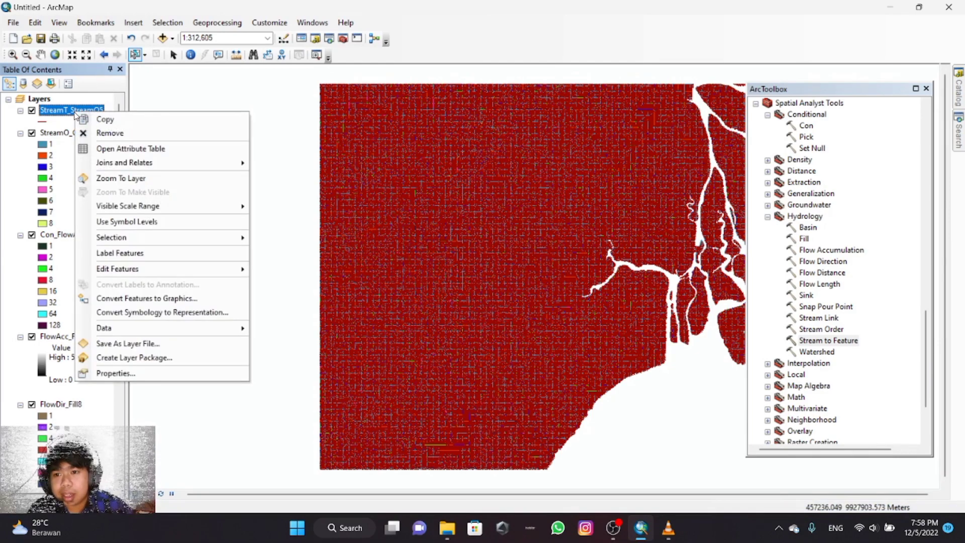
pyautogui.click(157, 373)
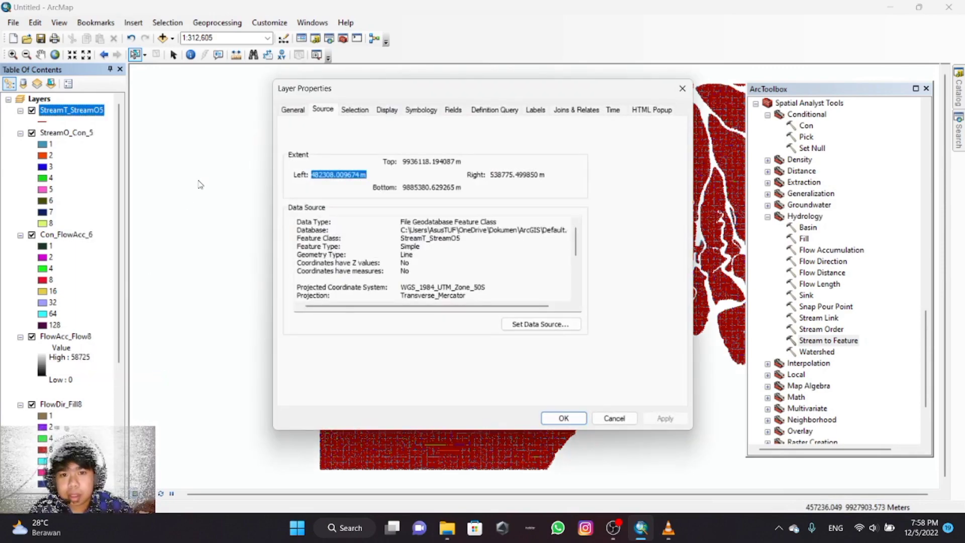
pyautogui.click(494, 111)
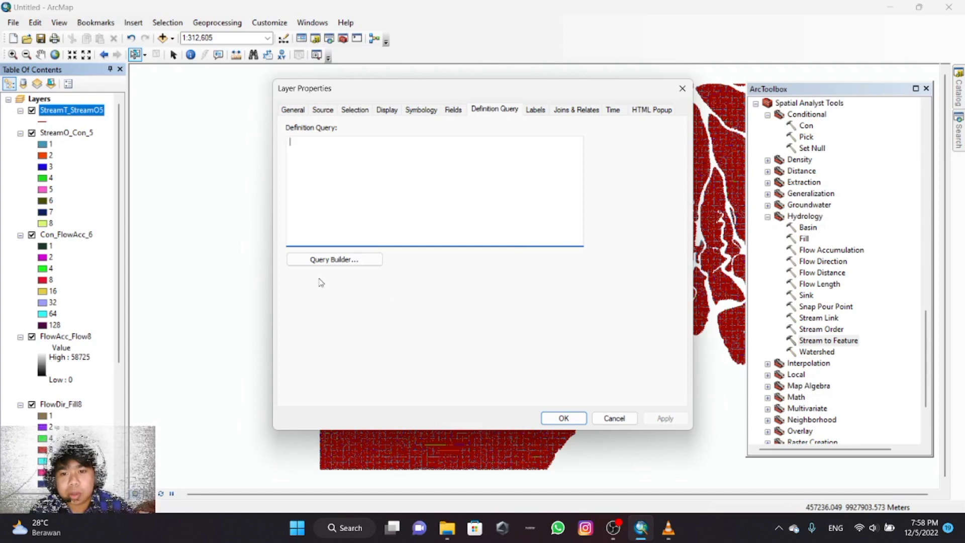
pyautogui.click(325, 259)
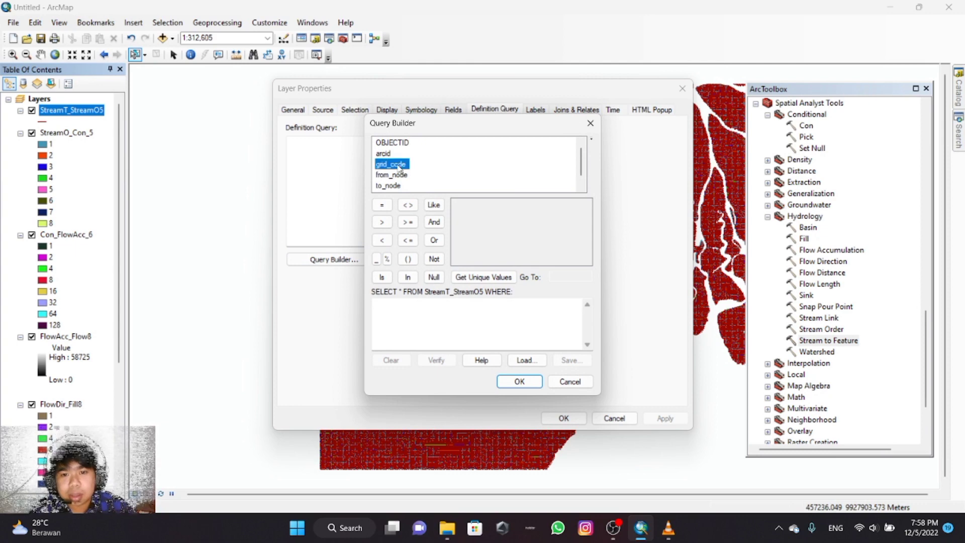
pyautogui.doubleClick(392, 164)
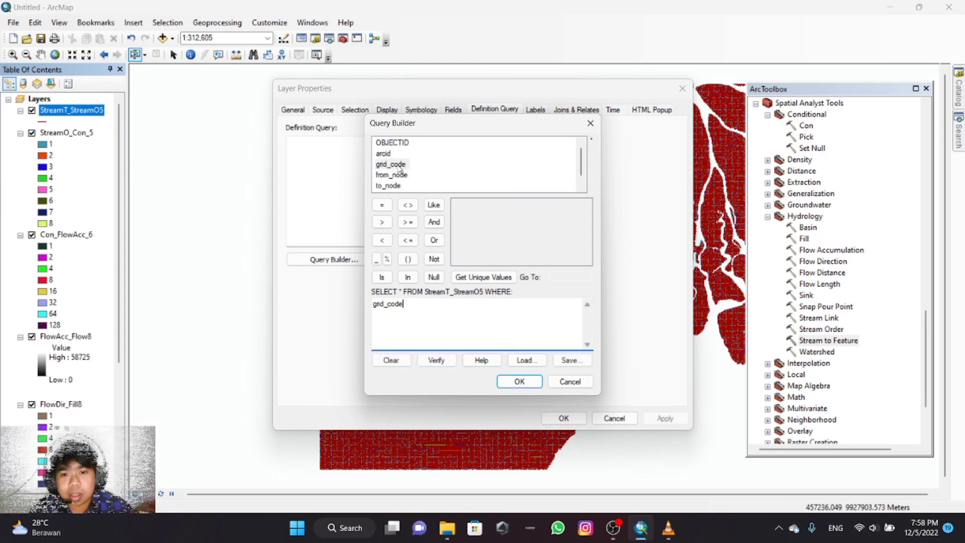
pyautogui.click(408, 205)
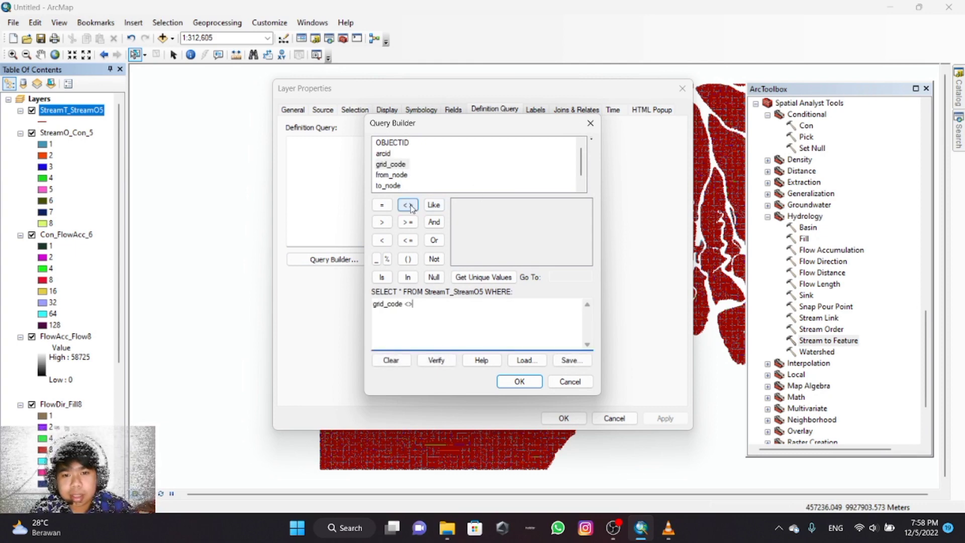
pyautogui.click(495, 278)
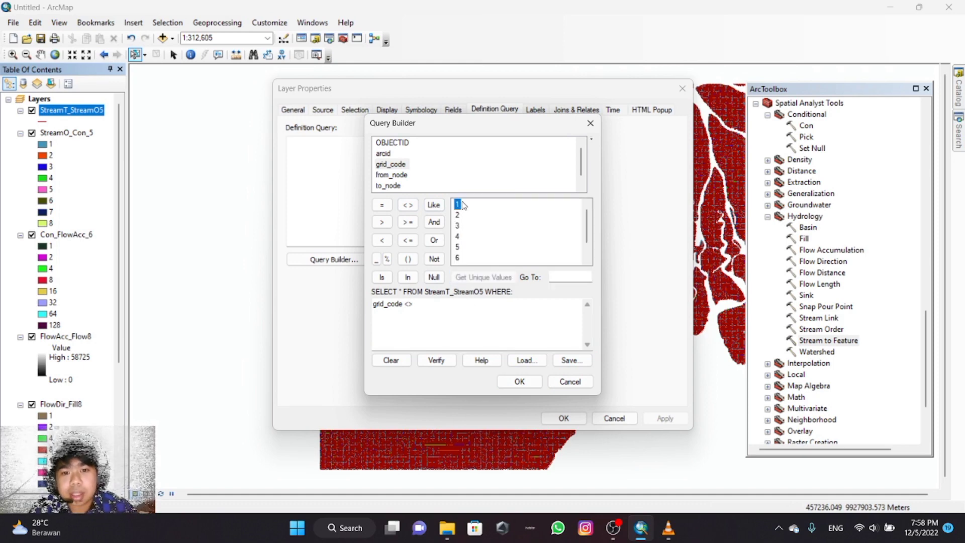
pyautogui.doubleClick(458, 204)
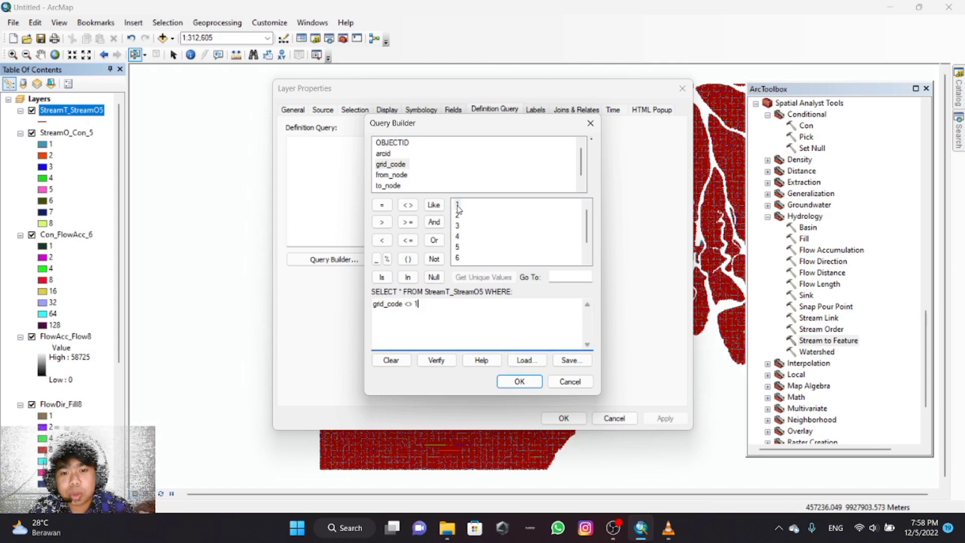
# Step: Extend the query expression with the condition AND grid_code <> 2
pyautogui.click(435, 222)
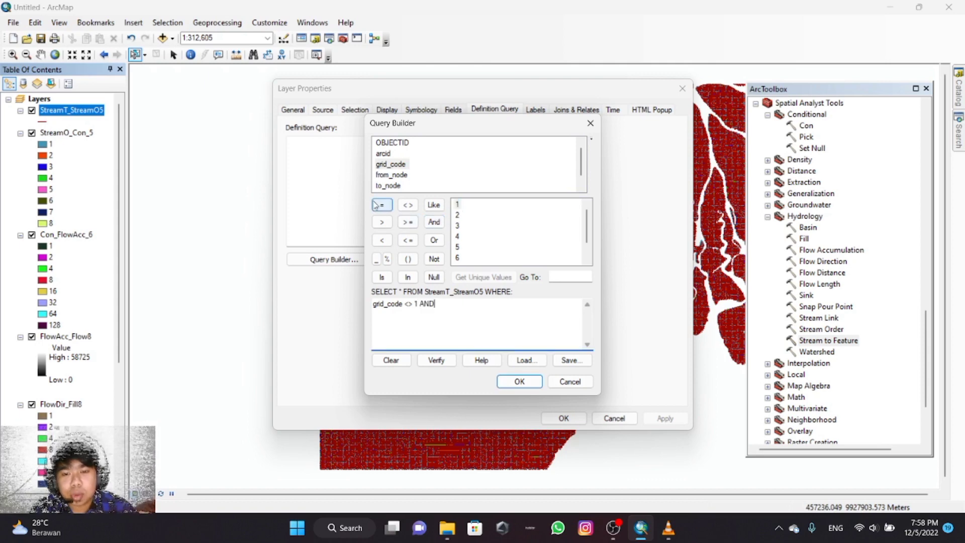
pyautogui.click(392, 168)
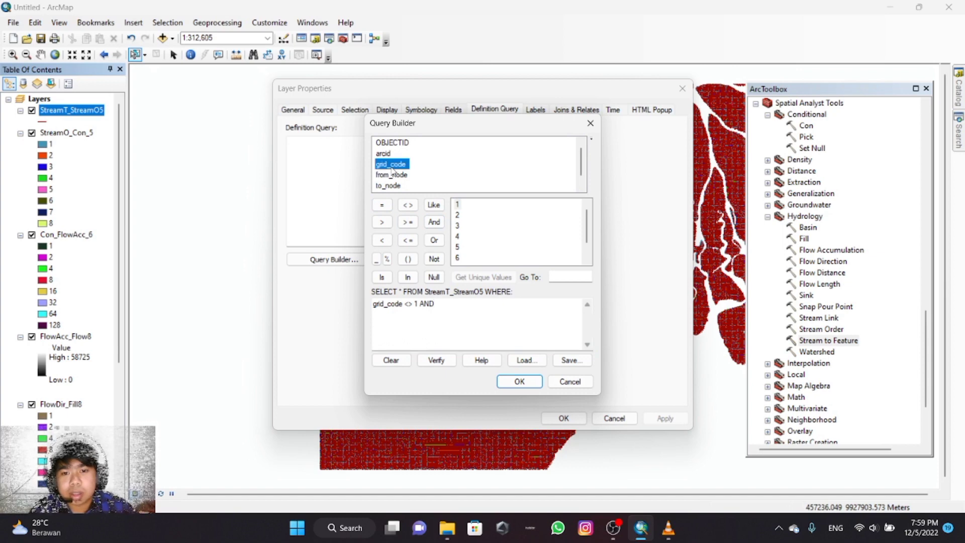
pyautogui.doubleClick(399, 166)
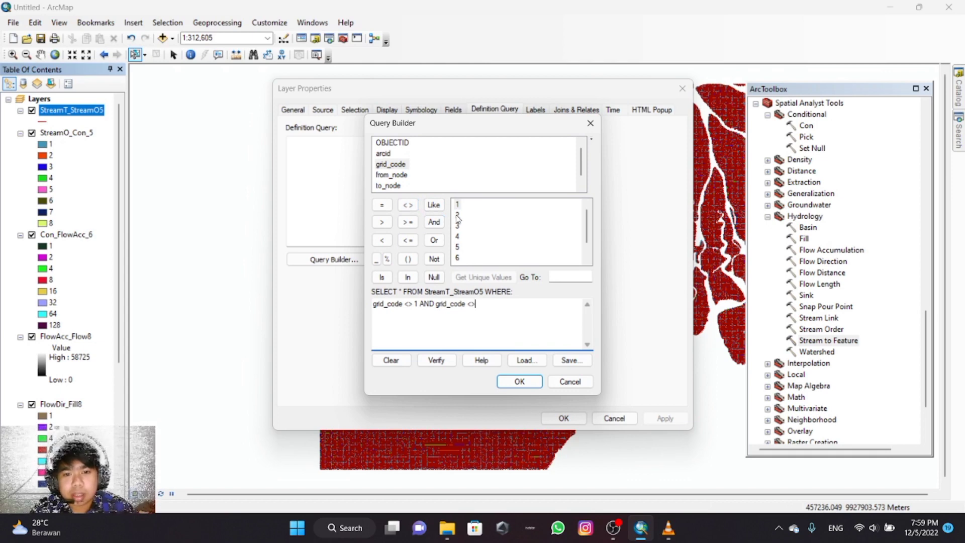
pyautogui.doubleClick(457, 215)
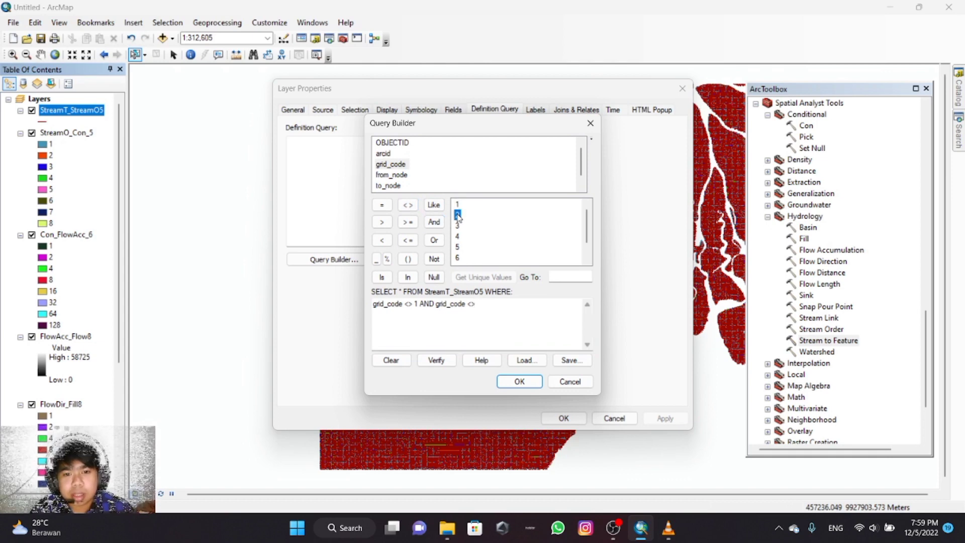
# Step: Add the condition AND grid_code <> 3 to the expression and apply the definition query to the stream layer
pyautogui.click(434, 222)
pyautogui.doubleClick(390, 166)
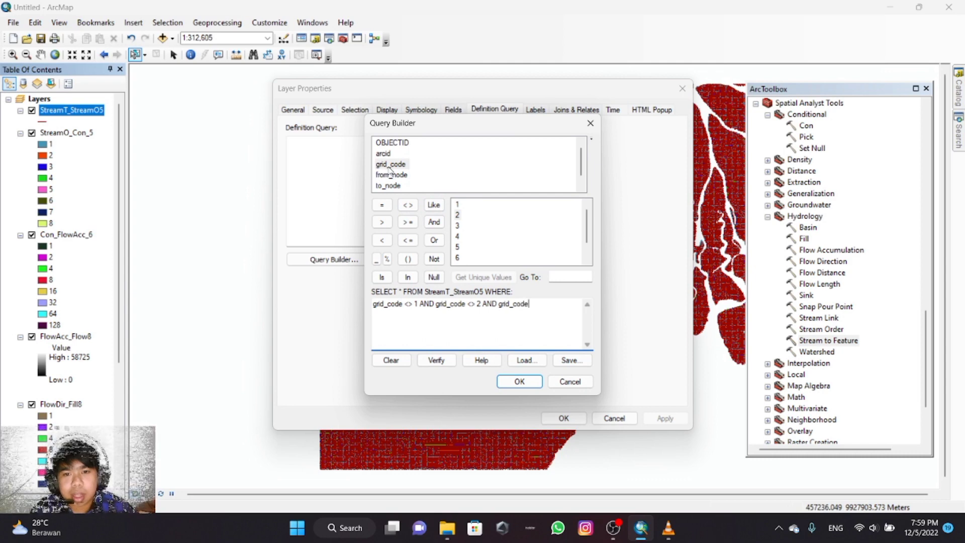
pyautogui.click(408, 204)
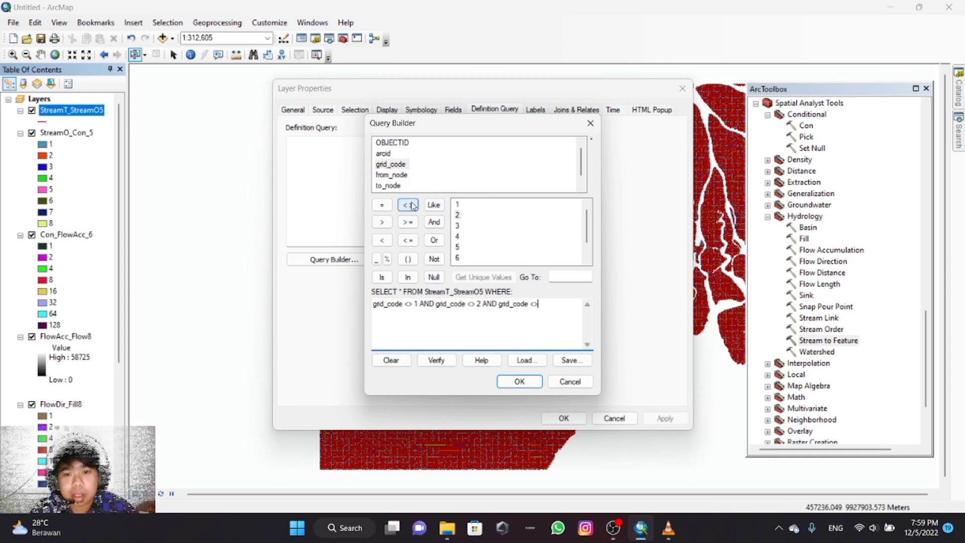
pyautogui.click(458, 226)
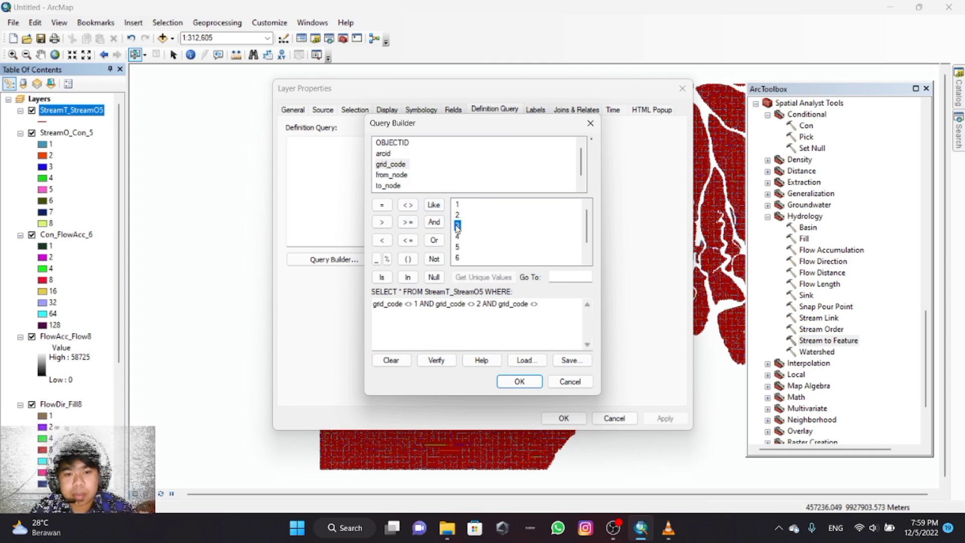
pyautogui.doubleClick(458, 226)
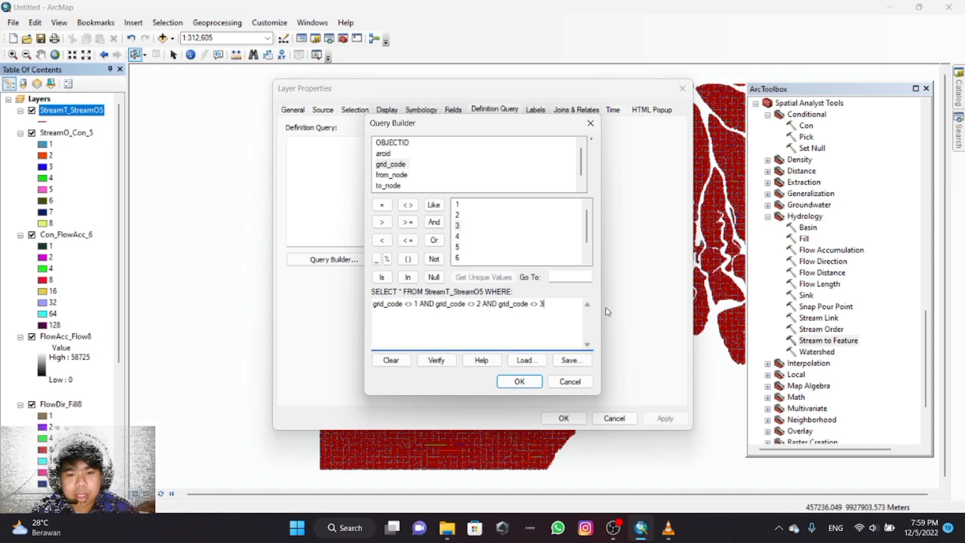
pyautogui.click(523, 384)
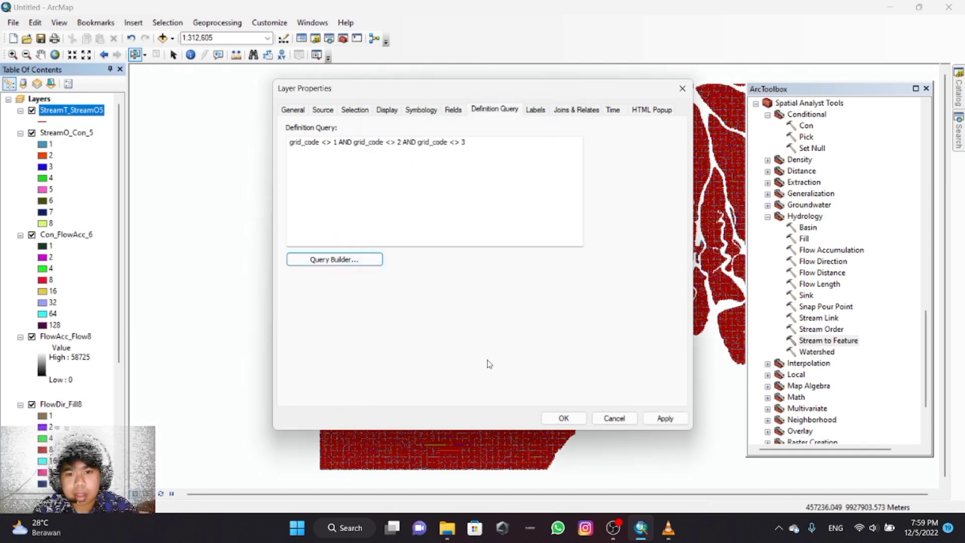
pyautogui.click(665, 418)
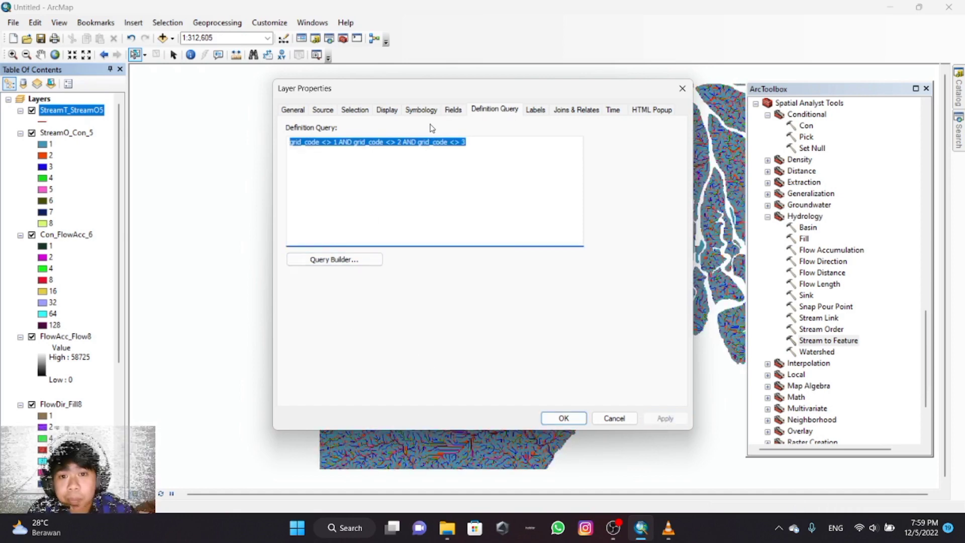
# Step: Symbolize the stream layer by quantities with graduated symbols, using grid_code as the value field
pyautogui.click(422, 110)
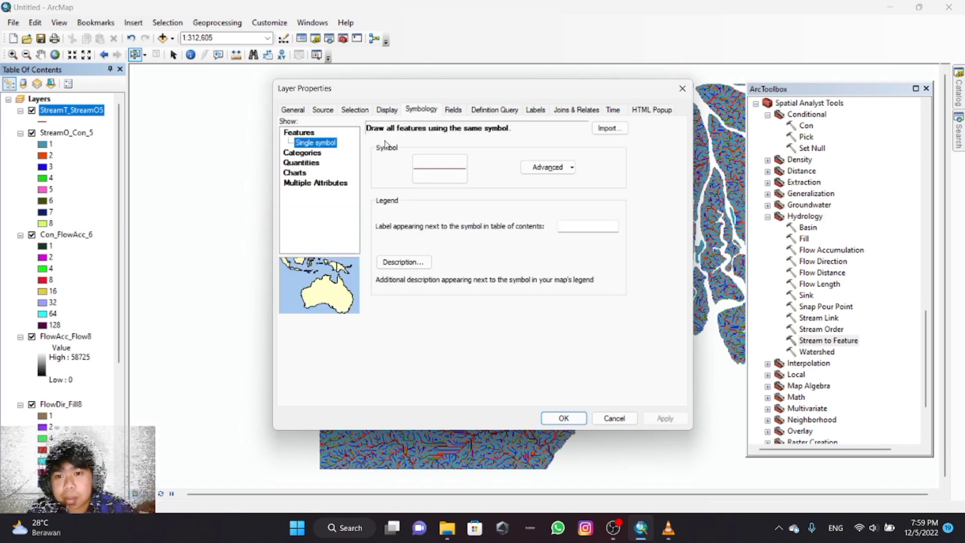
pyautogui.click(315, 163)
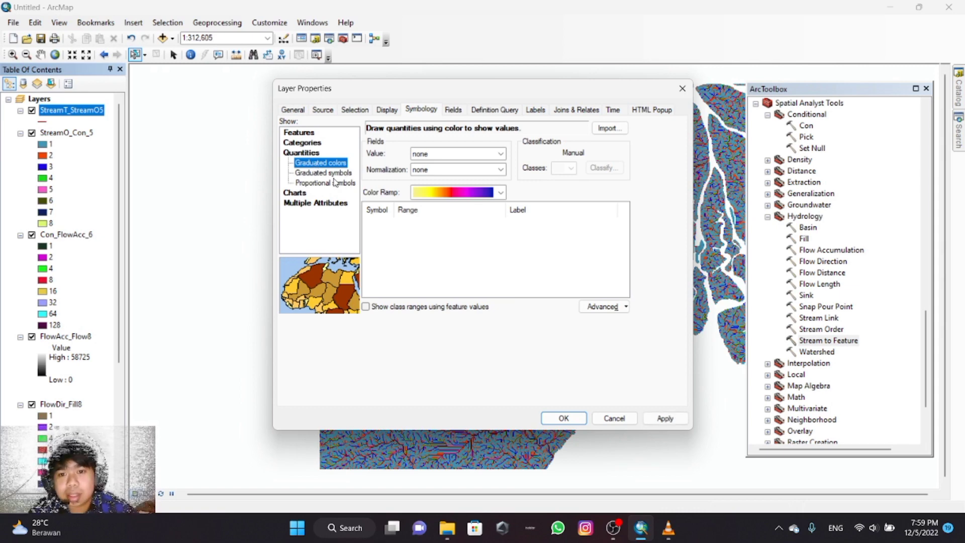
pyautogui.click(338, 173)
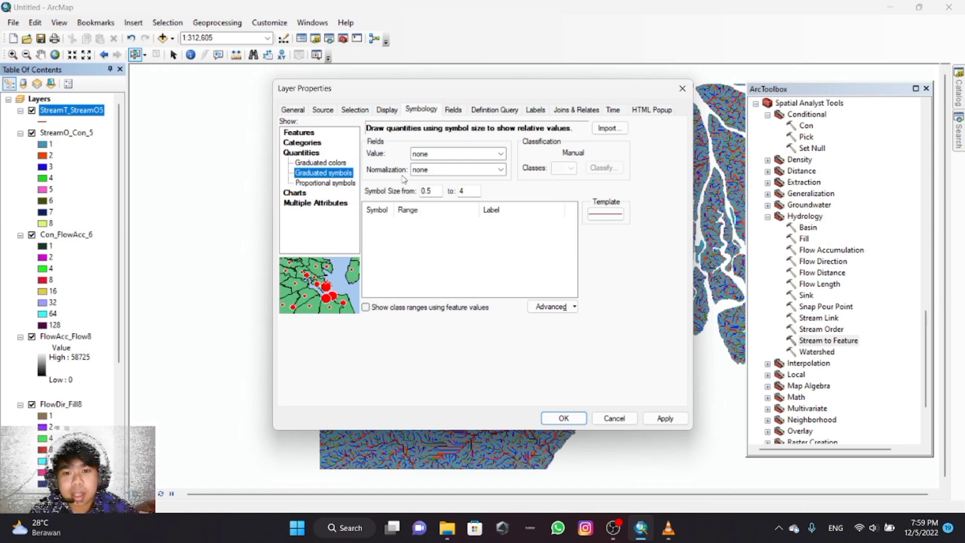
pyautogui.click(500, 154)
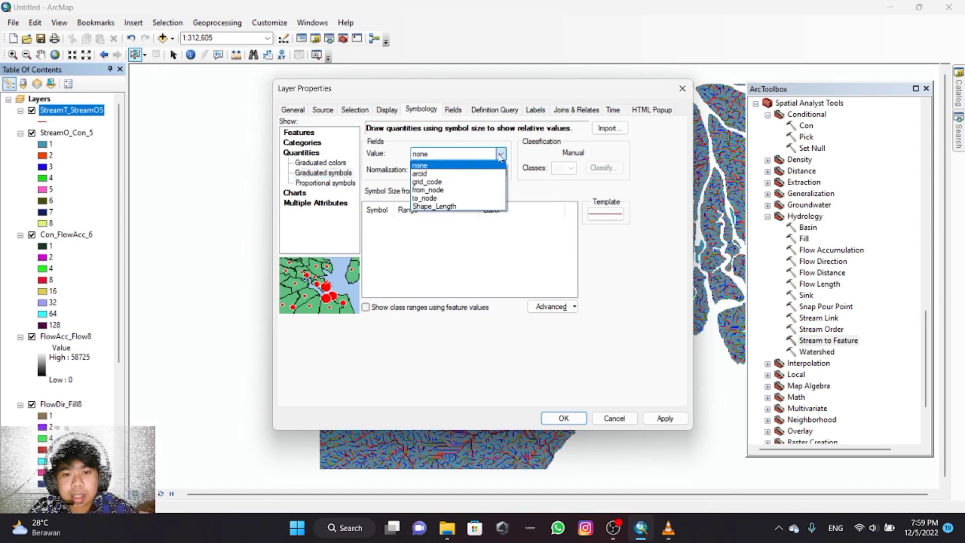
pyautogui.click(431, 183)
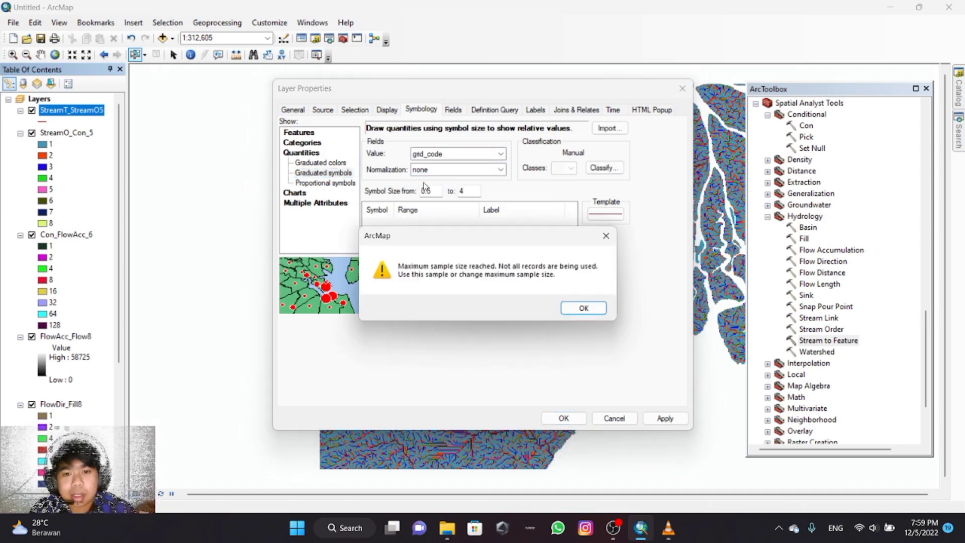
pyautogui.click(576, 307)
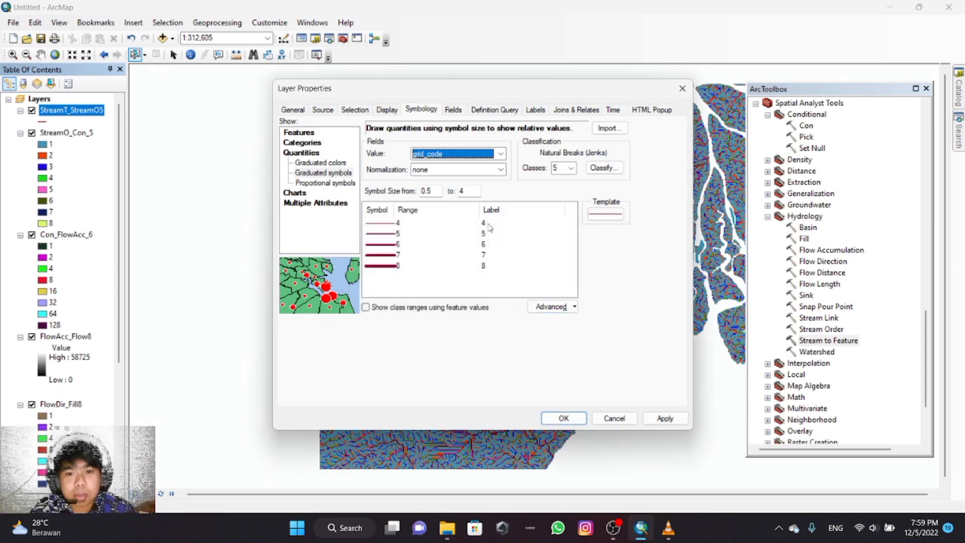
# Step: Set the graduated symbols' template line to blue with a width of 2 and apply the symbology to the stream layer
pyautogui.click(602, 217)
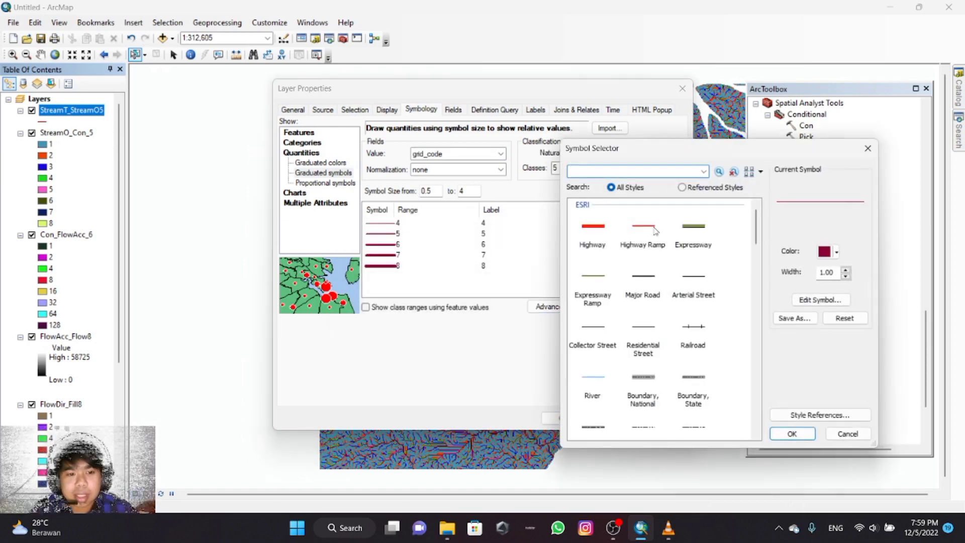
pyautogui.click(835, 253)
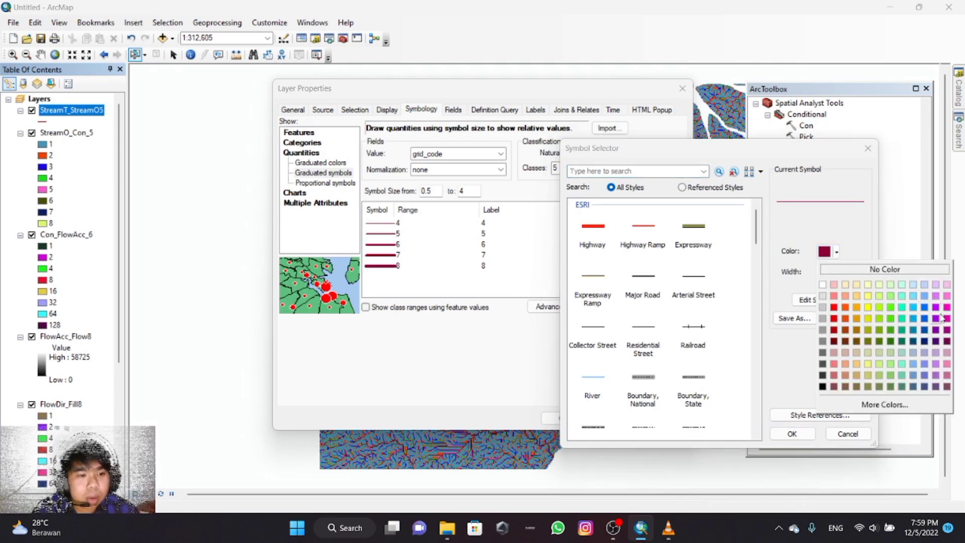
pyautogui.click(925, 318)
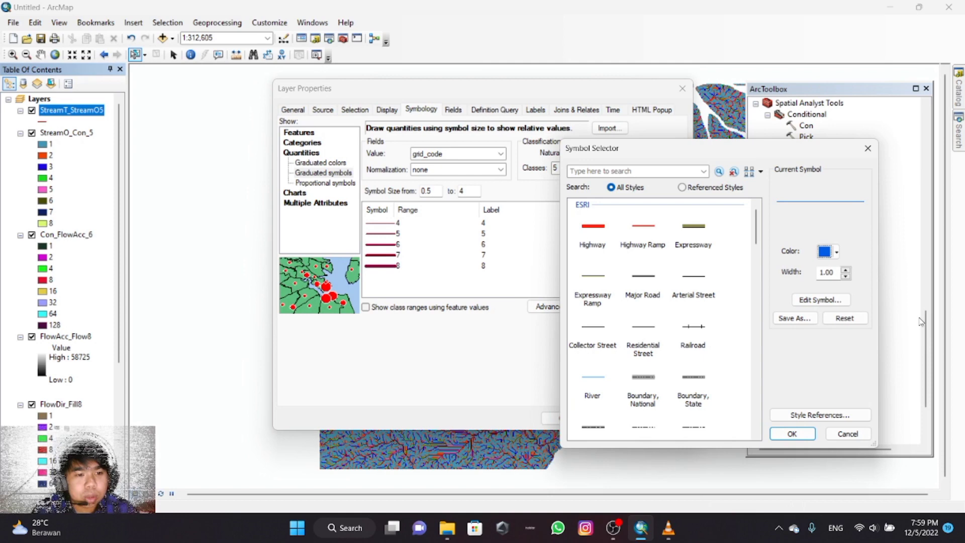
pyautogui.click(846, 271)
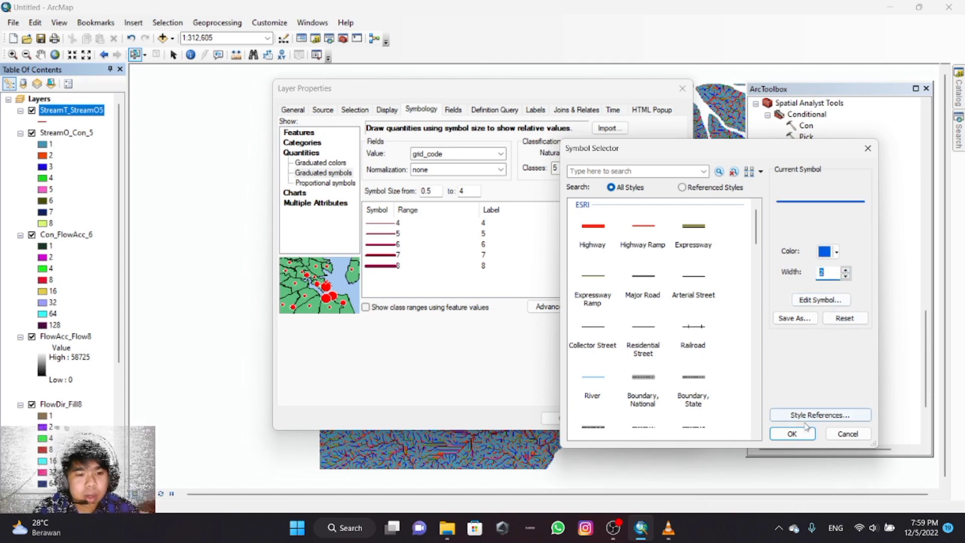
pyautogui.click(793, 434)
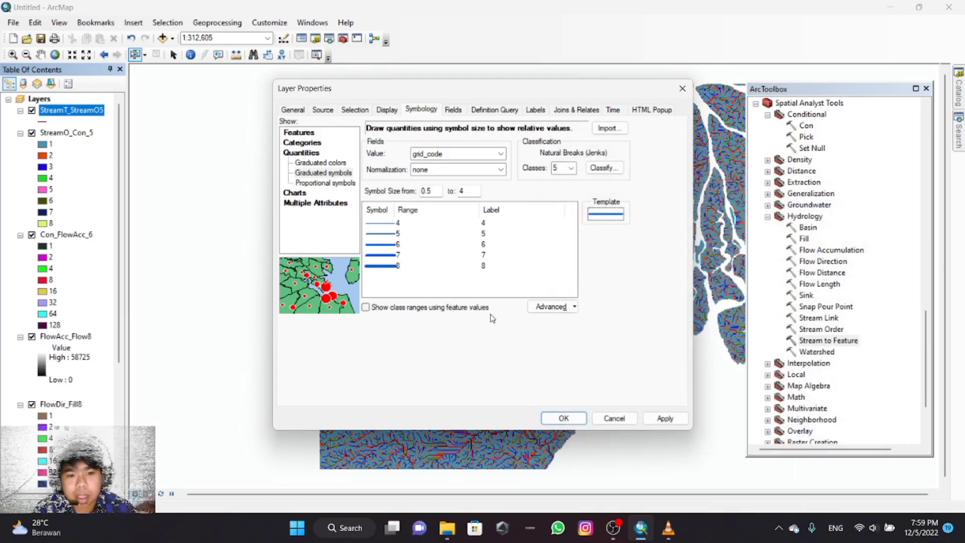
pyautogui.click(665, 418)
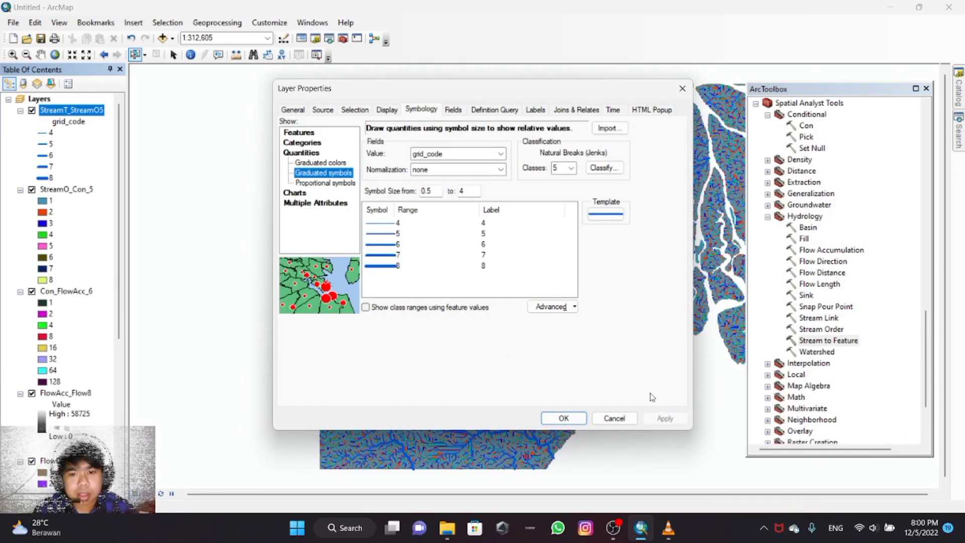
pyautogui.click(561, 421)
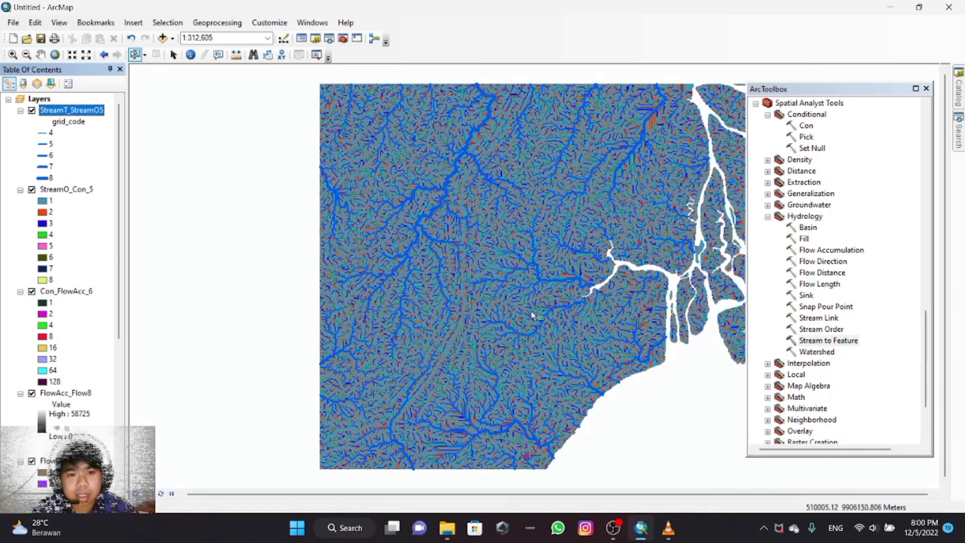
# Step: Run the Basin tool with FlowDir_Fill8 as the flow direction raster, keeping the default output Basin_FlowDi6
pyautogui.click(807, 227)
pyautogui.doubleClick(807, 227)
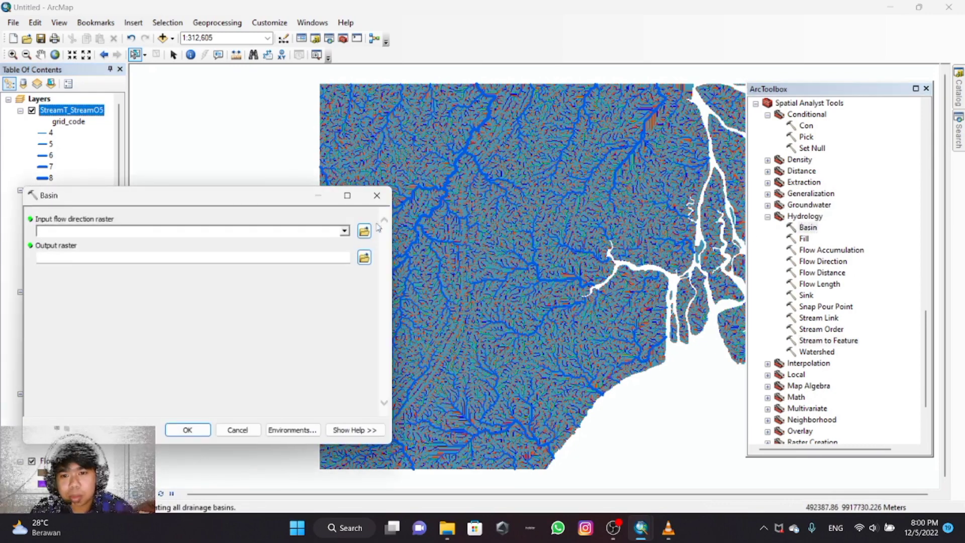
pyautogui.click(344, 231)
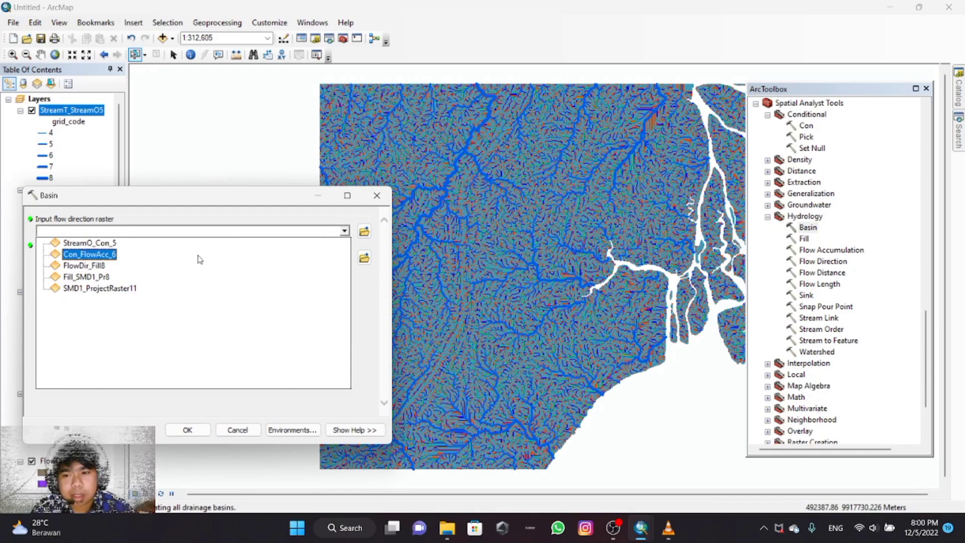
pyautogui.click(84, 267)
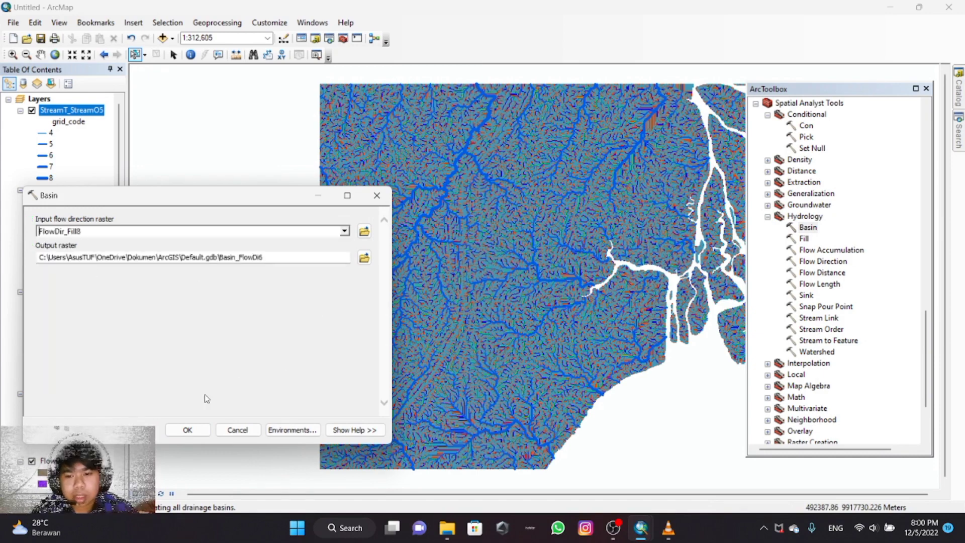
pyautogui.click(196, 431)
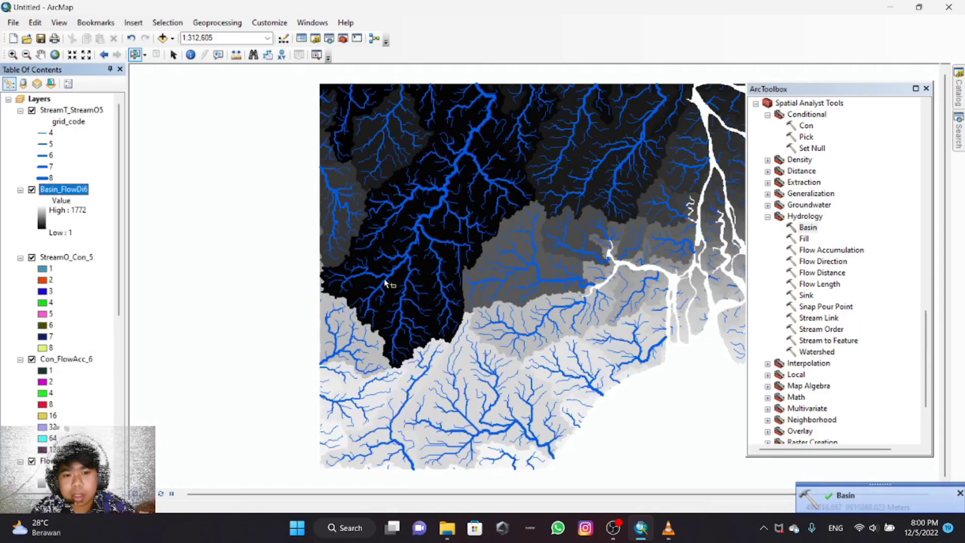
# Step: Change the Basin_FlowDi6 layer's color ramp to the red-yellow-cyan-blue spectrum
pyautogui.click(42, 223)
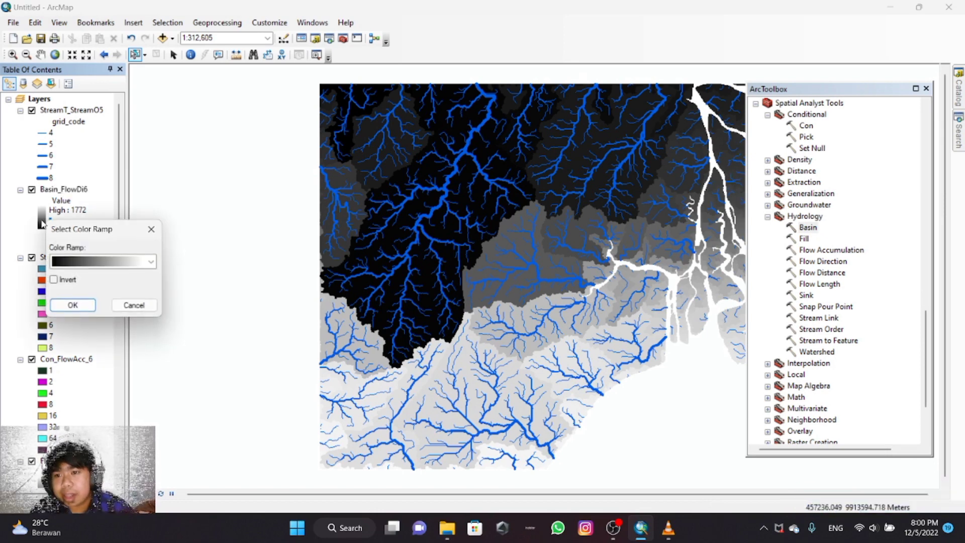
pyautogui.click(151, 262)
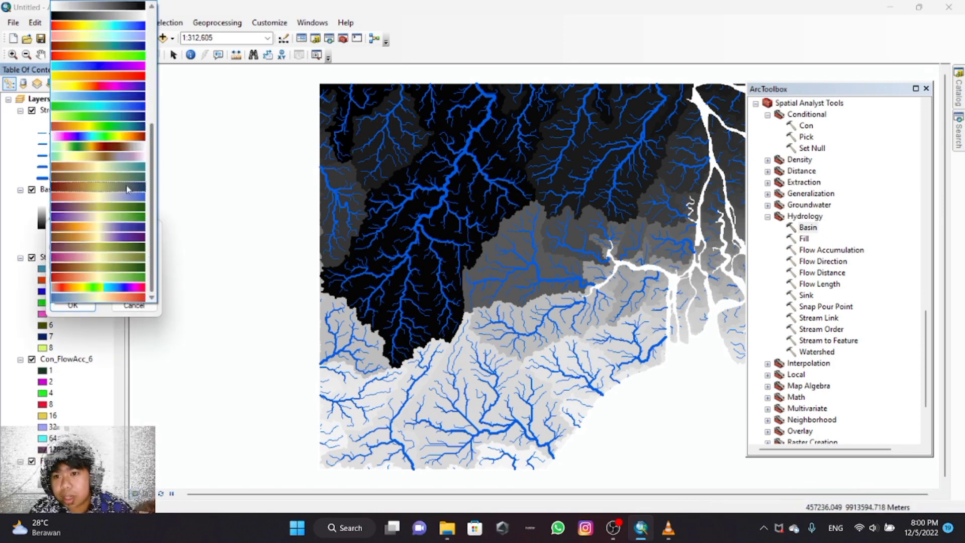
pyautogui.click(129, 30)
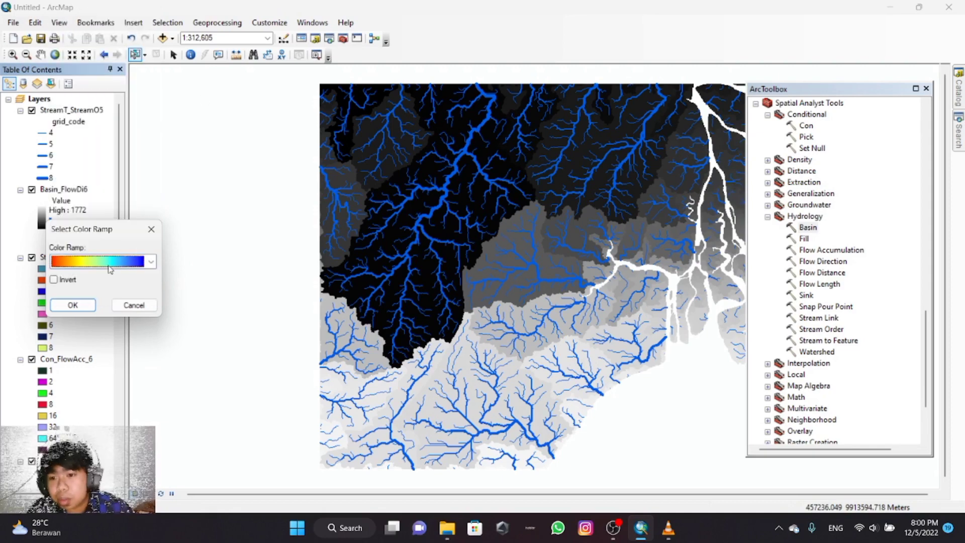
pyautogui.click(73, 305)
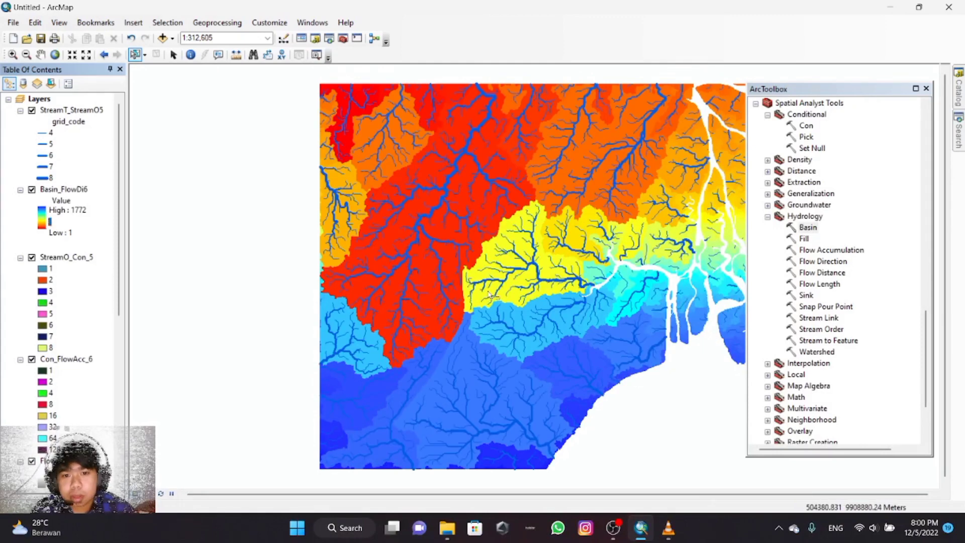
# Step: Turn off the StreamO_Con_5, Con_FlowAcc_6, FlowAcc_Flow8, FlowDir_Fill8 and SMD1_ProjectRaster11 layers
pyautogui.click(33, 258)
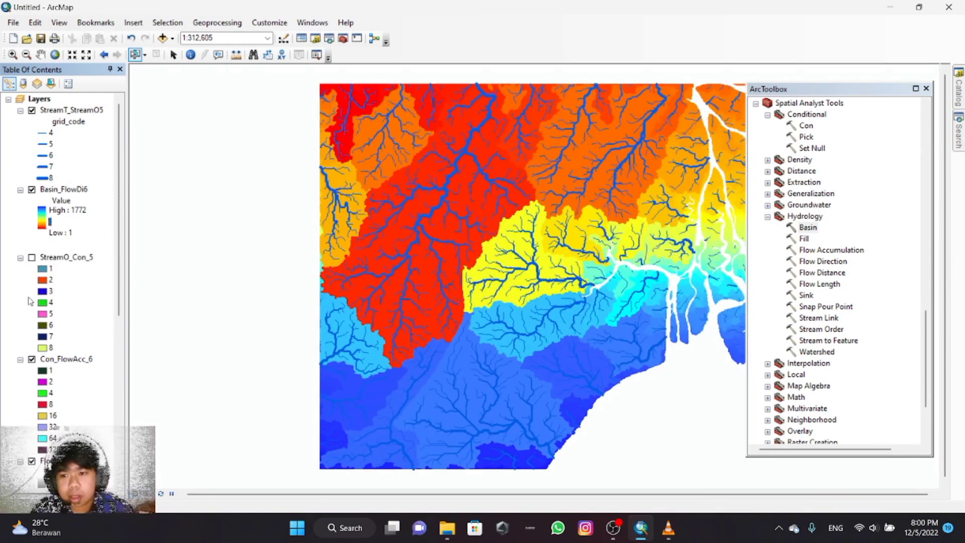
pyautogui.click(31, 363)
pyautogui.click(31, 360)
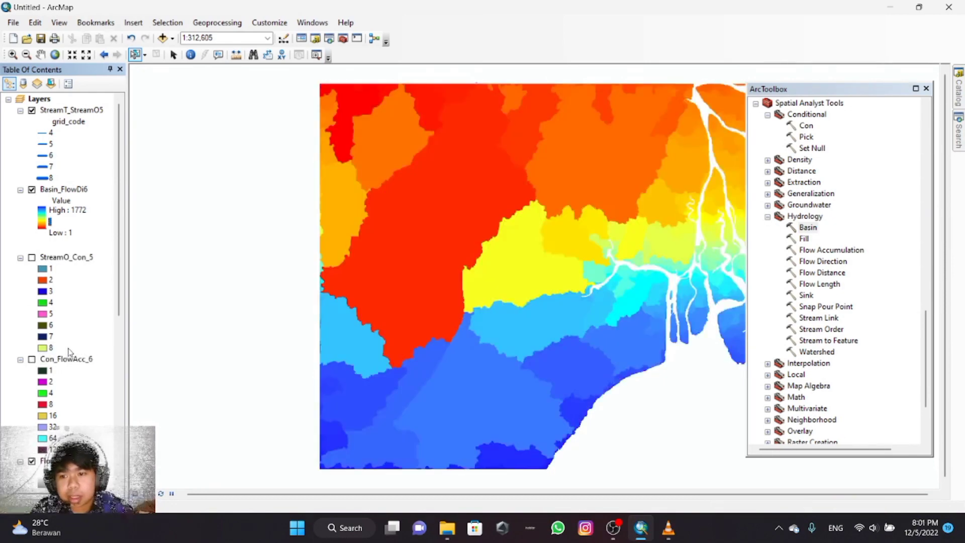
pyautogui.scroll(-5, 37, 470)
pyautogui.click(31, 461)
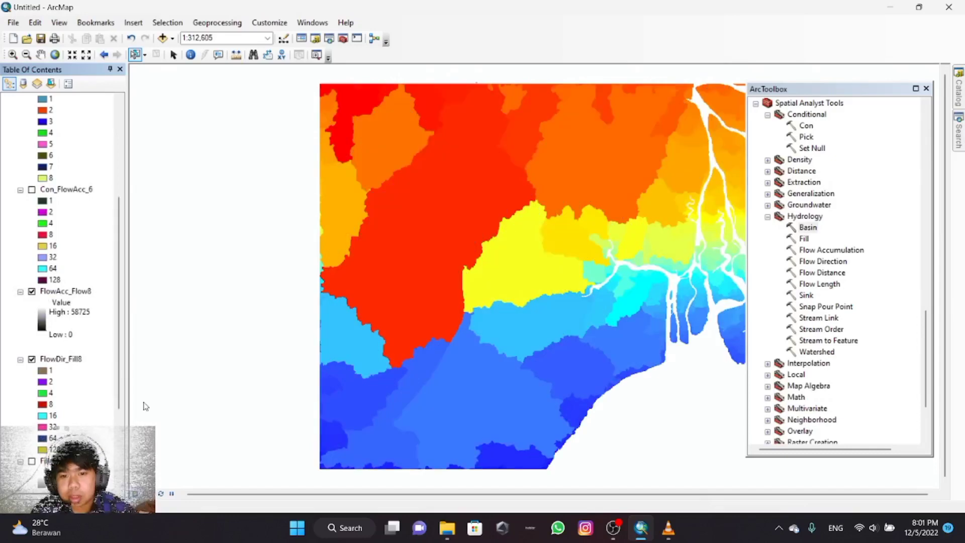
pyautogui.scroll(-4, 96, 369)
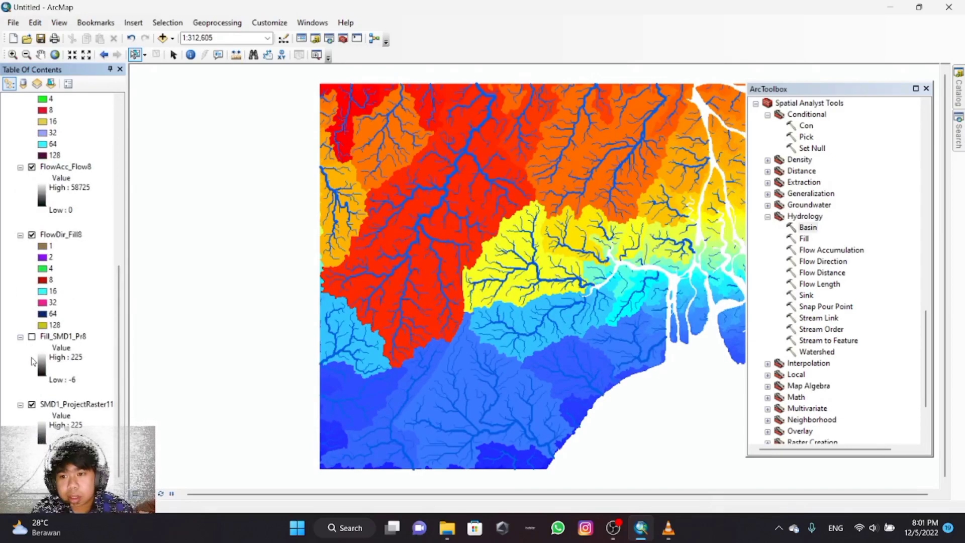
pyautogui.click(32, 235)
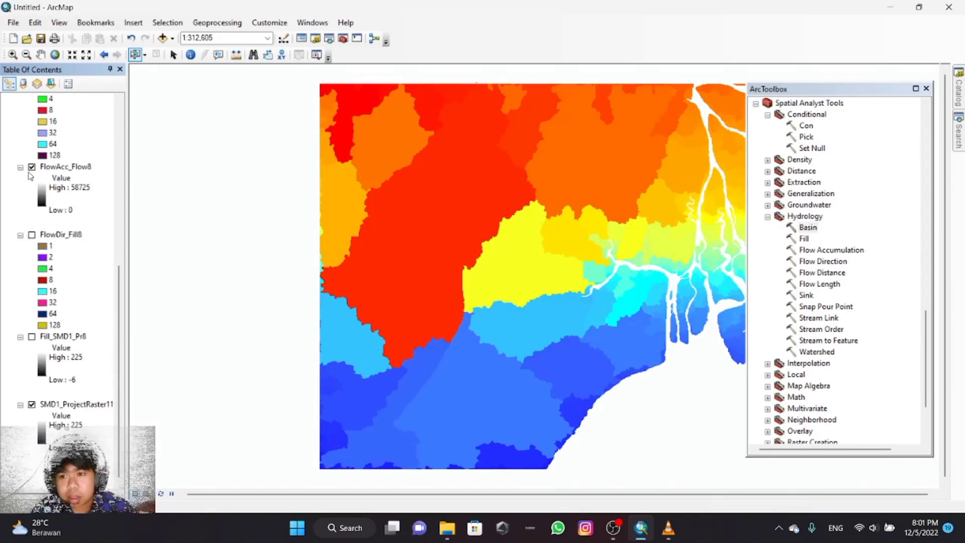
pyautogui.click(32, 168)
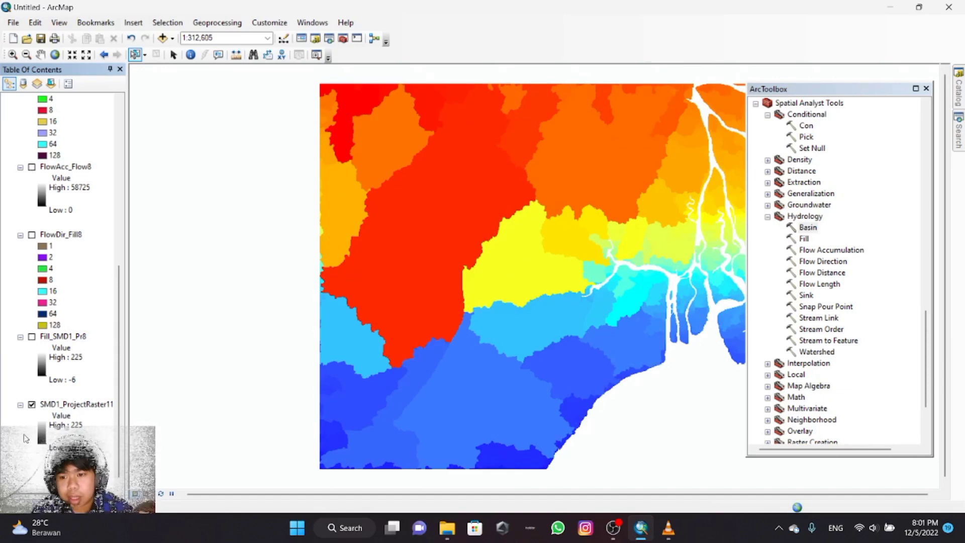
pyautogui.click(32, 405)
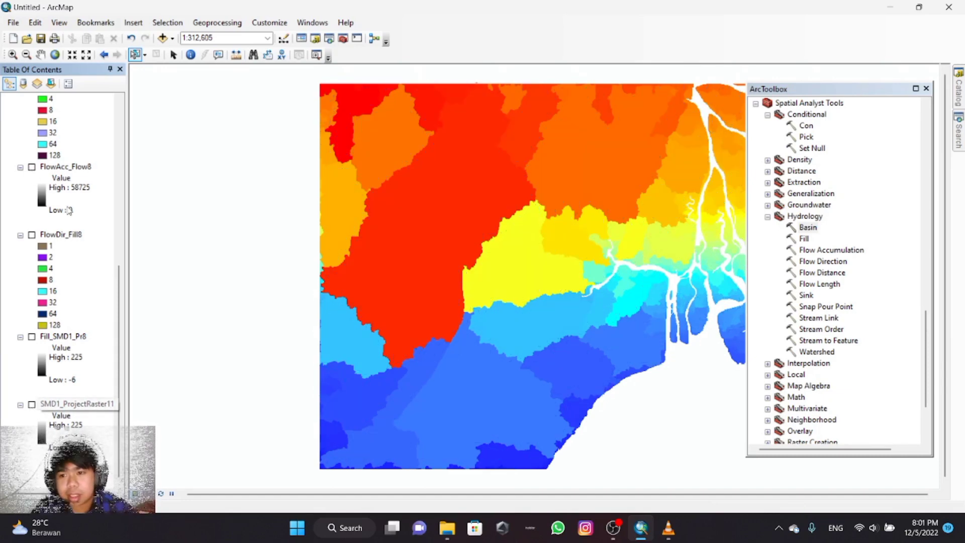
pyautogui.scroll(5, 75, 271)
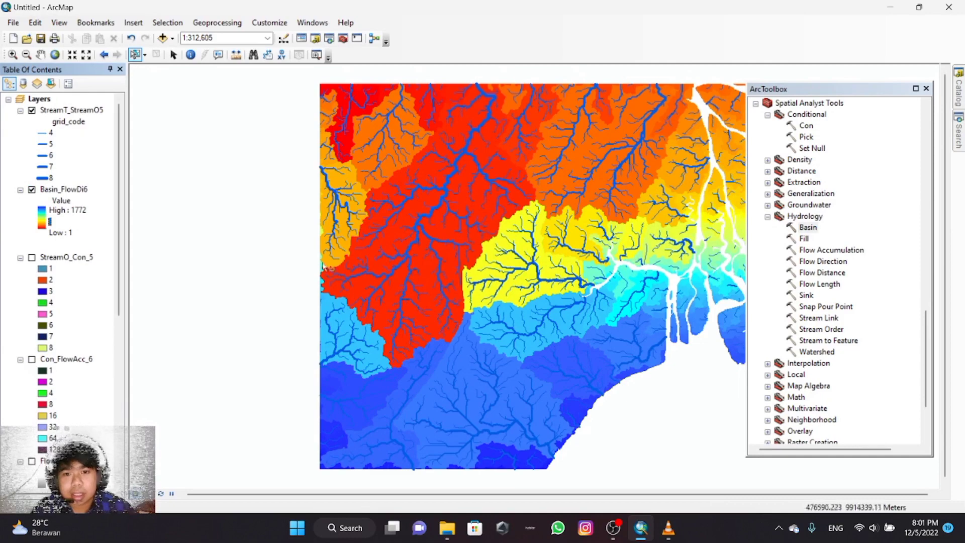
pyautogui.scroll(3, 703, 205)
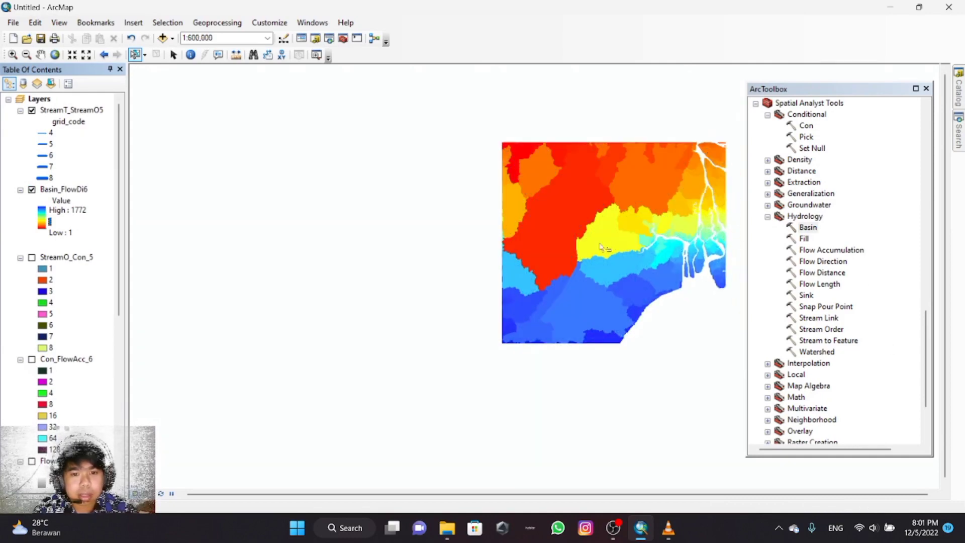
pyautogui.click(55, 55)
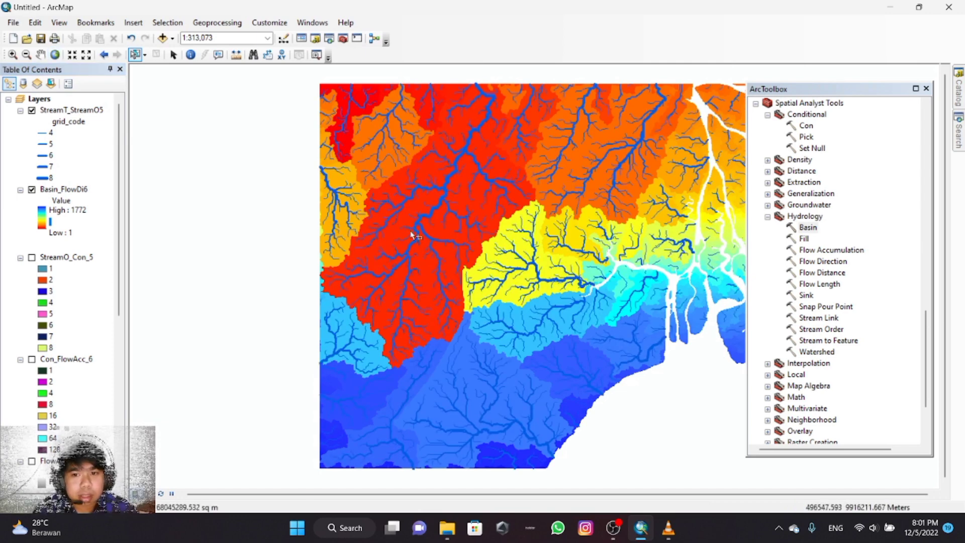
pyautogui.moveTo(411, 232); pyautogui.dragTo(358, 227)
pyautogui.click(268, 226)
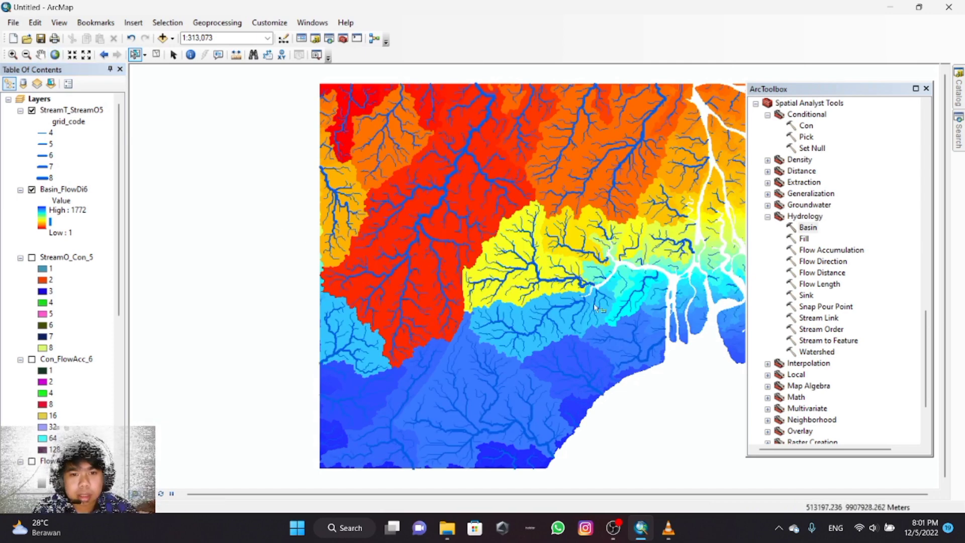
# Step: Convert Basin_FlowDi6 to polygons with the Raster to Polygon tool, using the Value field and naming the output RasterT_DASPETA
pyautogui.scroll(9, 804, 246)
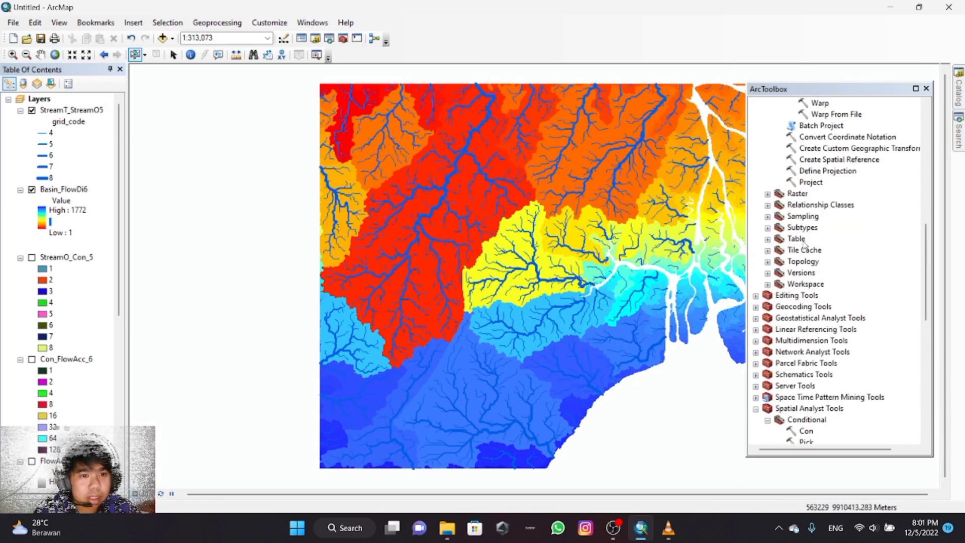
pyautogui.scroll(12, 804, 246)
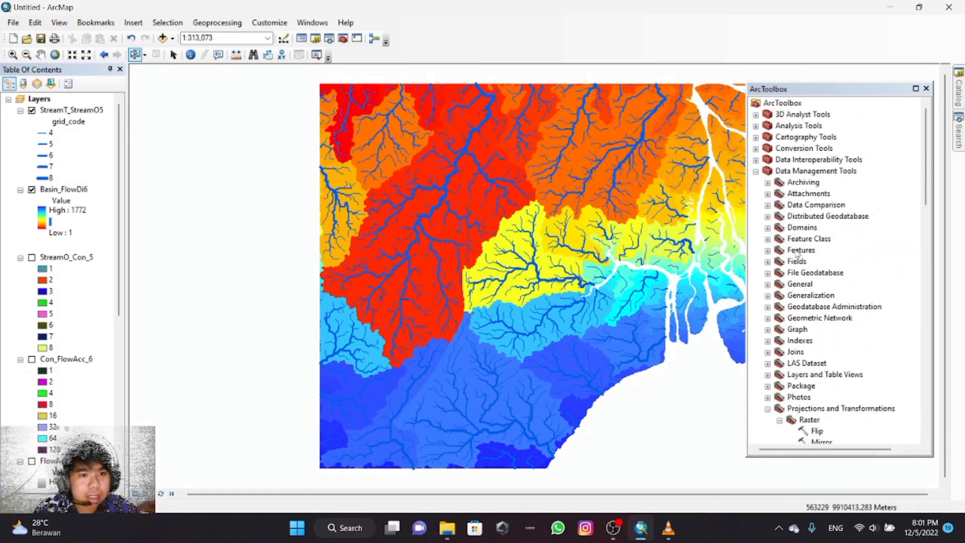
pyautogui.click(755, 148)
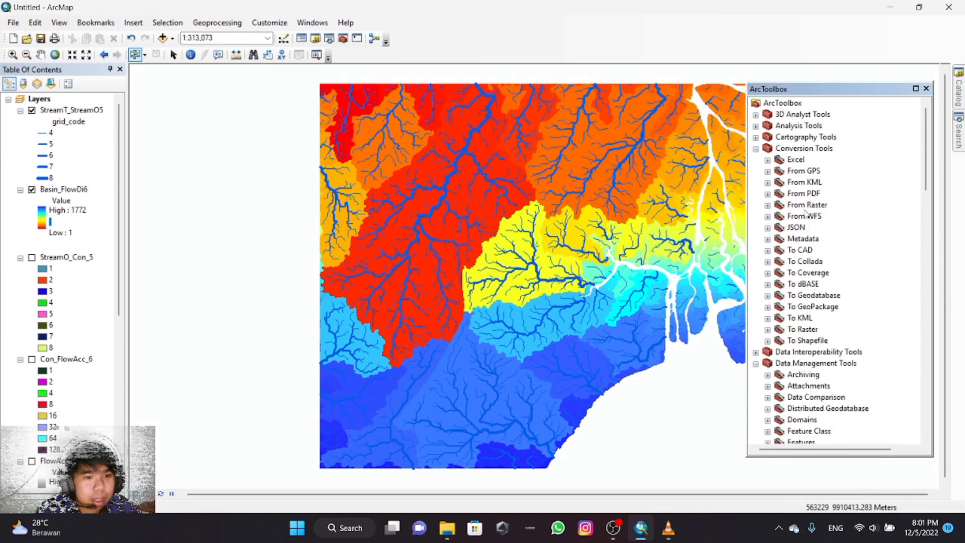
pyautogui.click(768, 206)
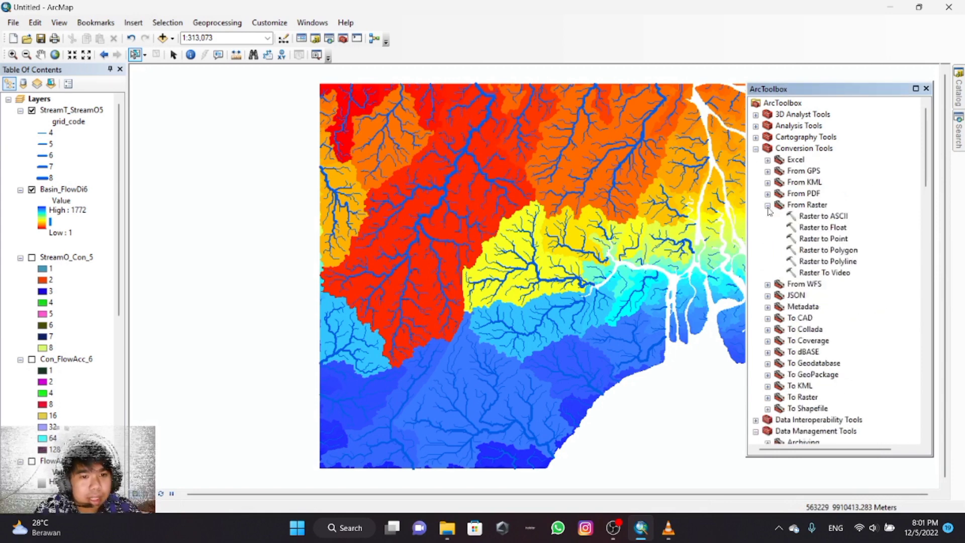
pyautogui.doubleClick(831, 250)
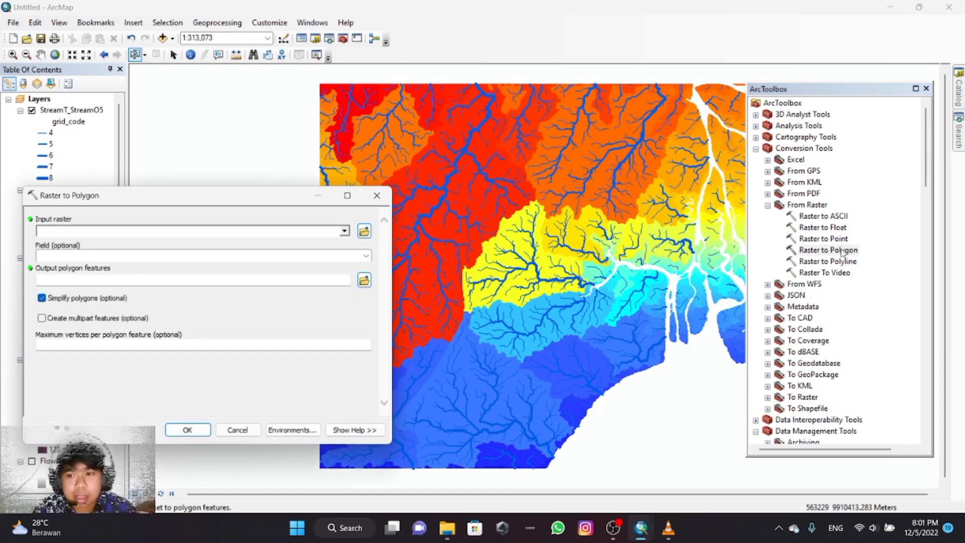
pyautogui.click(345, 232)
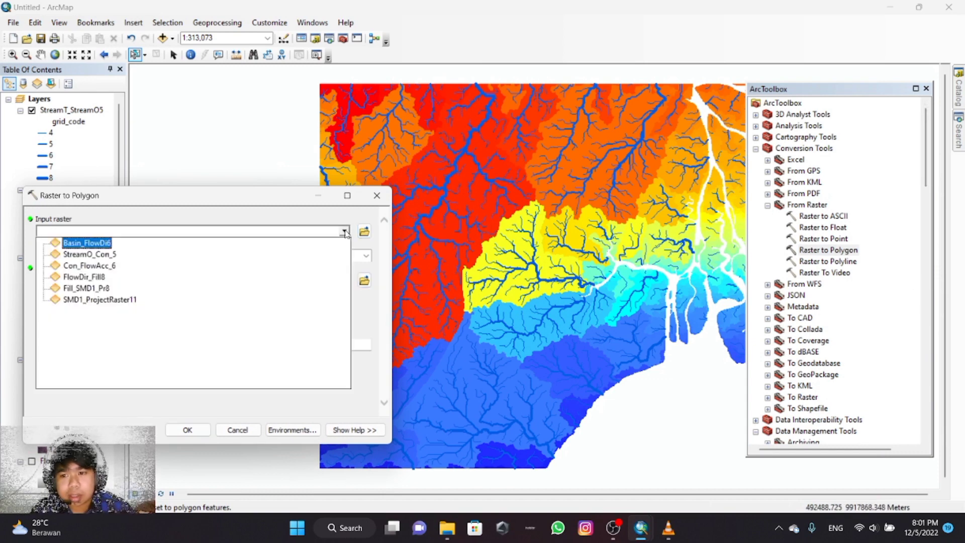
pyautogui.click(93, 246)
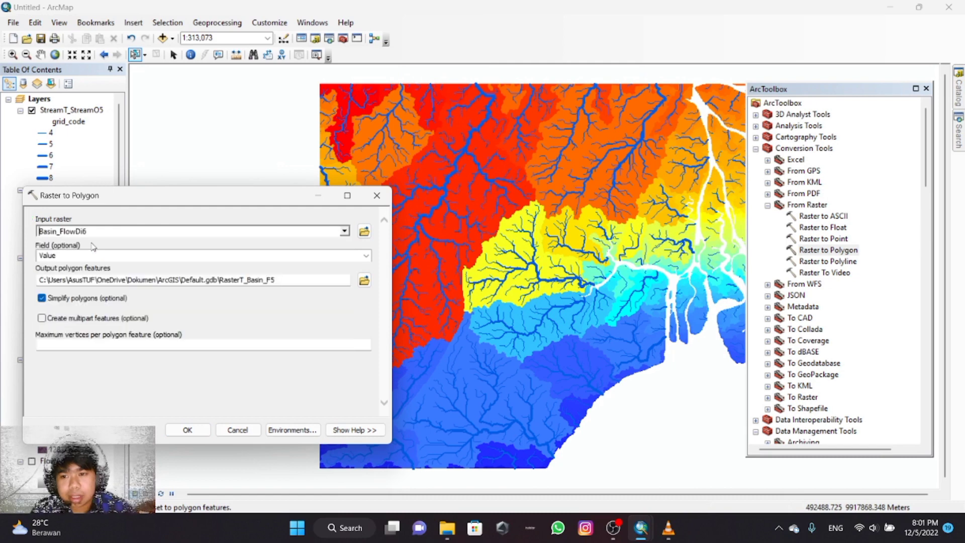
pyautogui.click(288, 279)
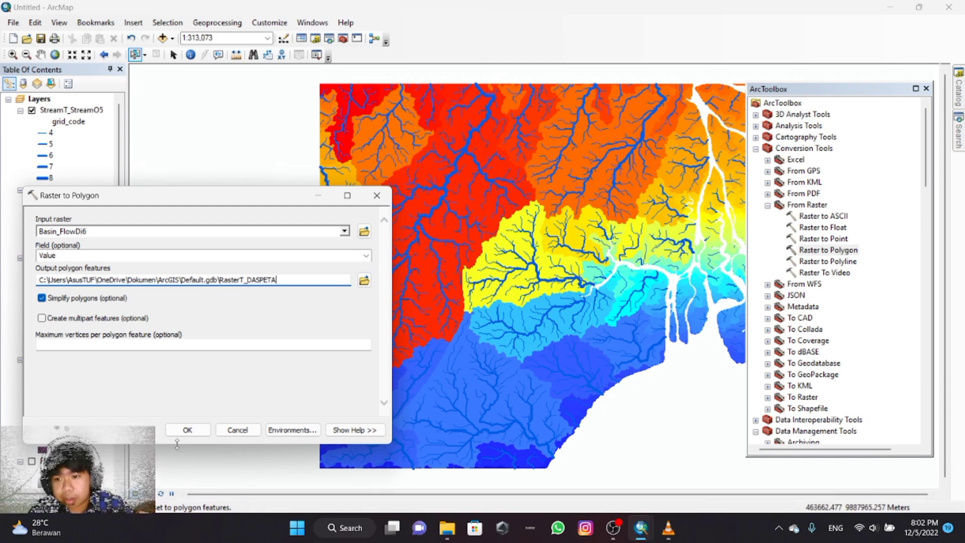
pyautogui.click(188, 430)
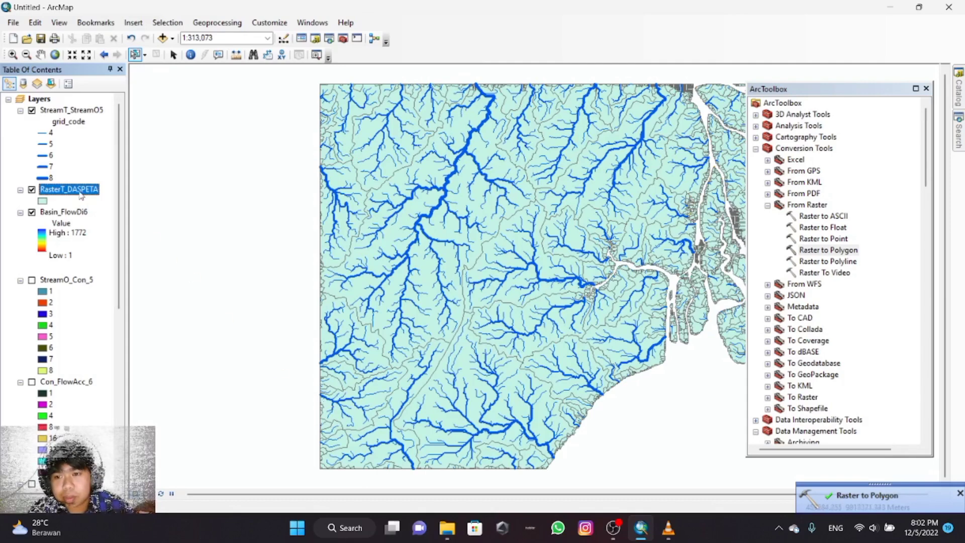
# Step: Symbolize the RasterT_DASPETA layer by quantities with graduated colors, using gridcode as the value field
pyautogui.rightClick(81, 196)
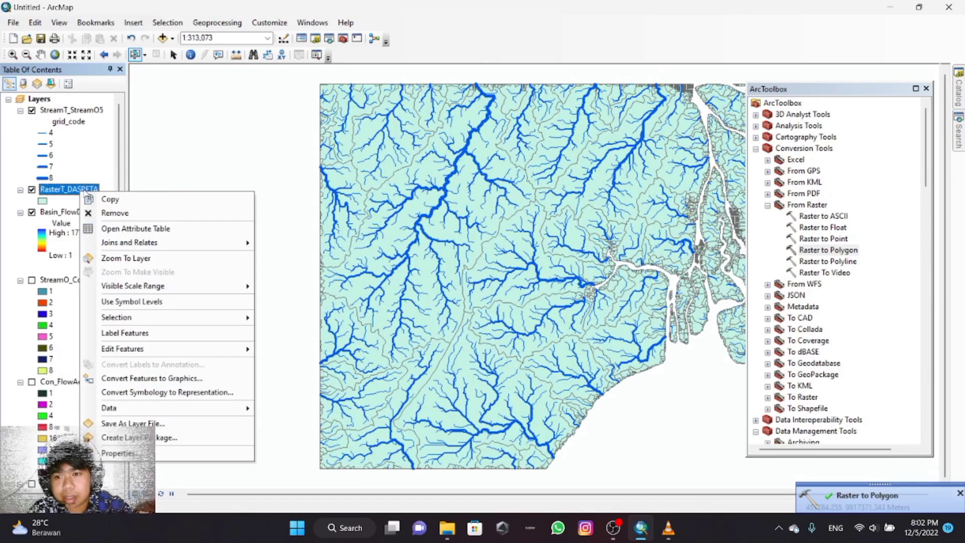
pyautogui.click(181, 454)
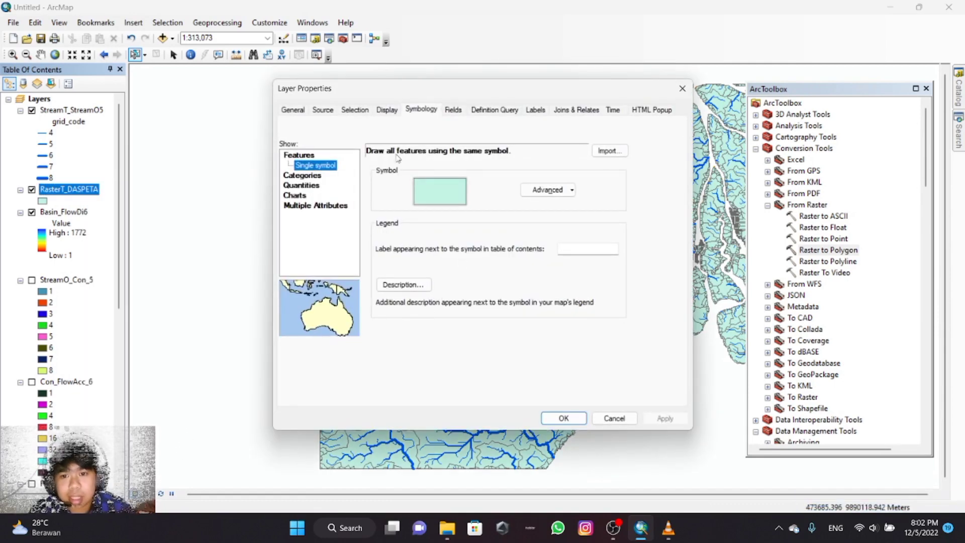
pyautogui.click(301, 176)
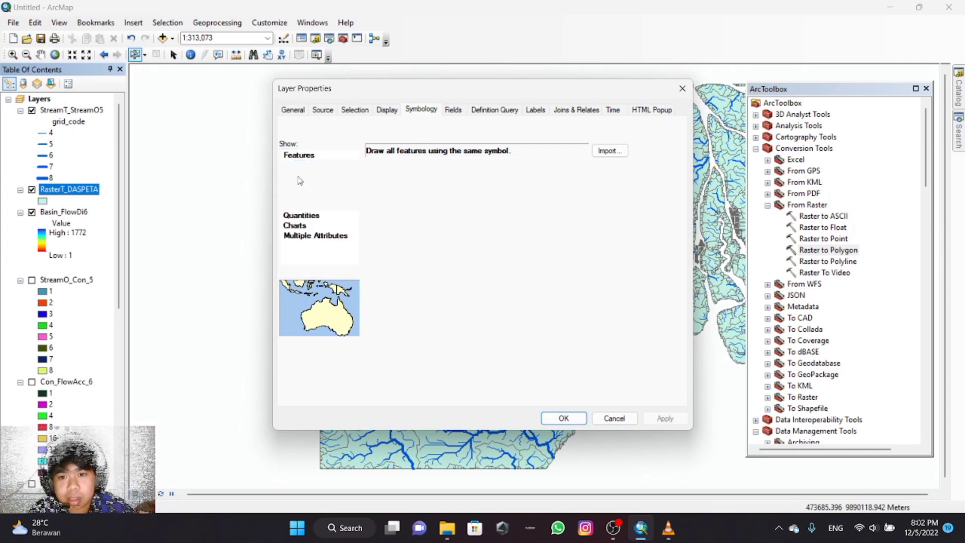
pyautogui.click(302, 208)
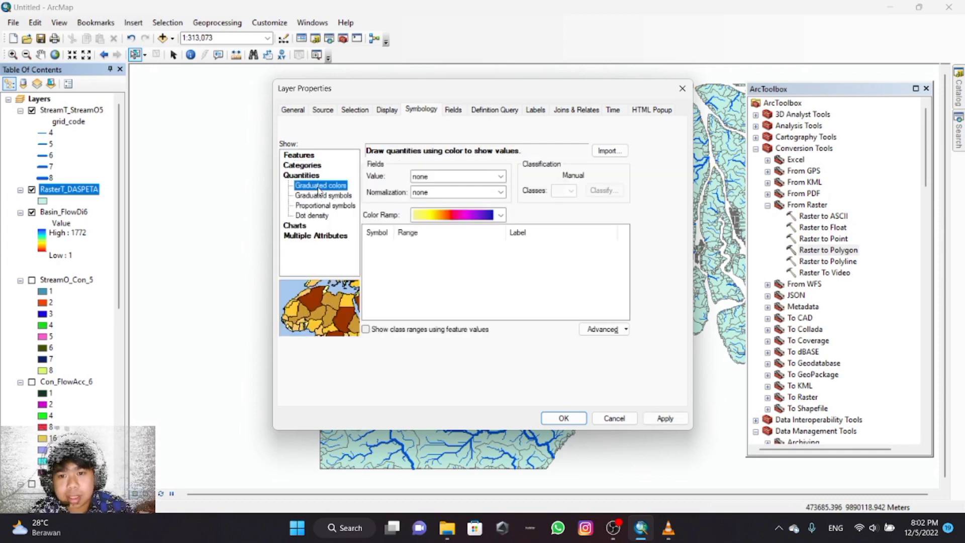
pyautogui.click(500, 177)
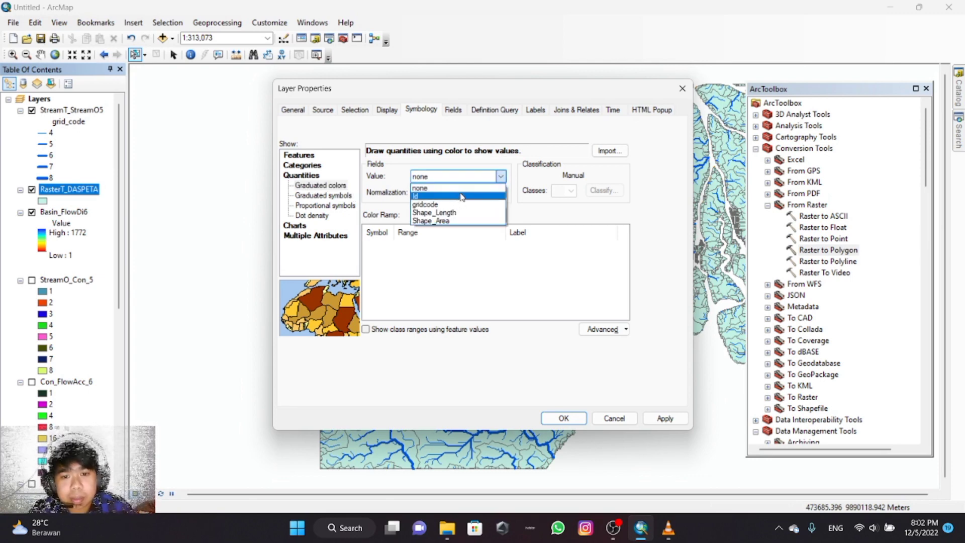
pyautogui.click(436, 205)
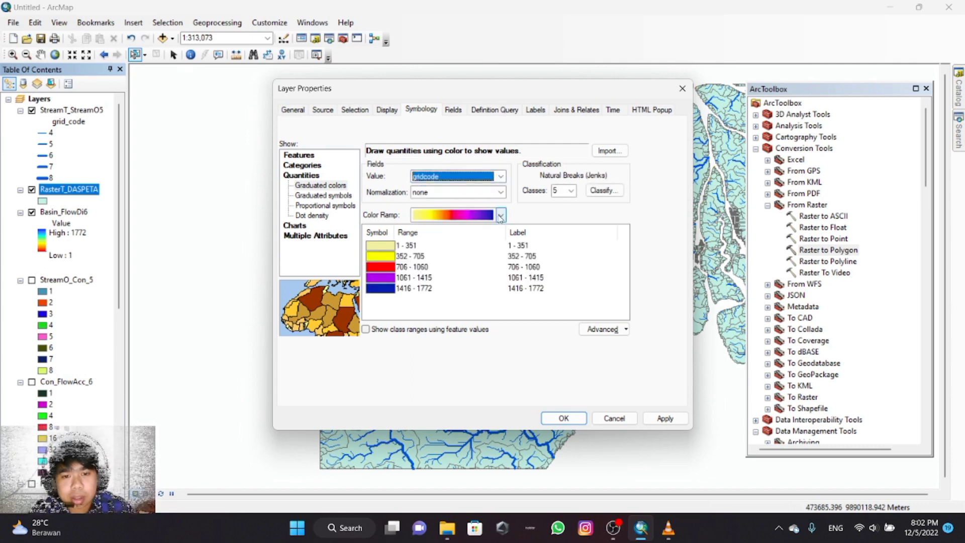
# Step: Choose the yellow-red-purple-blue color ramp for the graduated colors and apply the symbology to the basin polygons
pyautogui.click(500, 215)
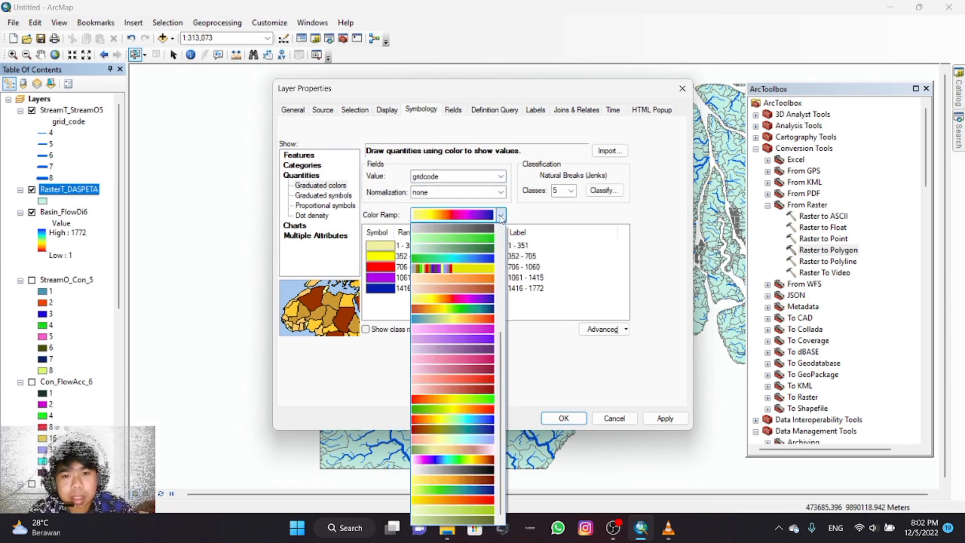
pyautogui.click(458, 300)
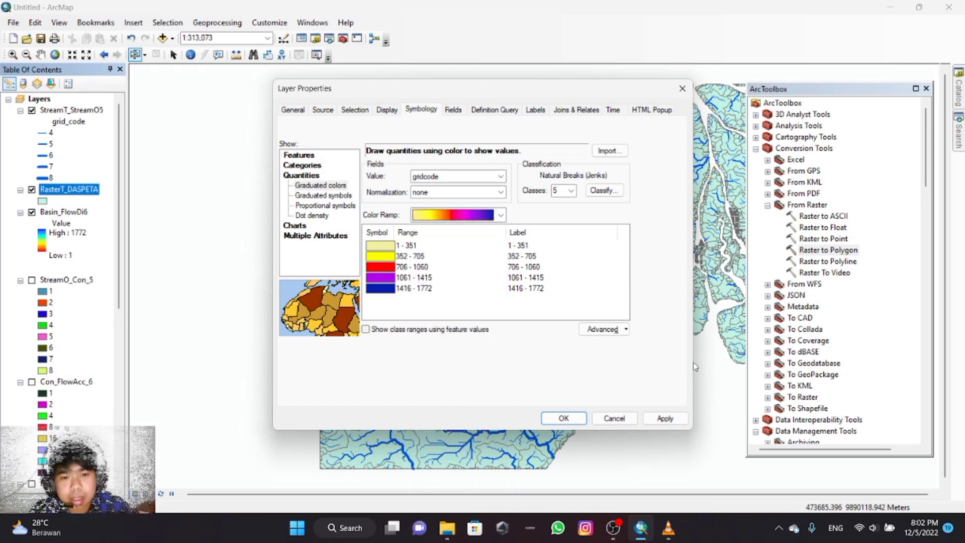
pyautogui.click(665, 419)
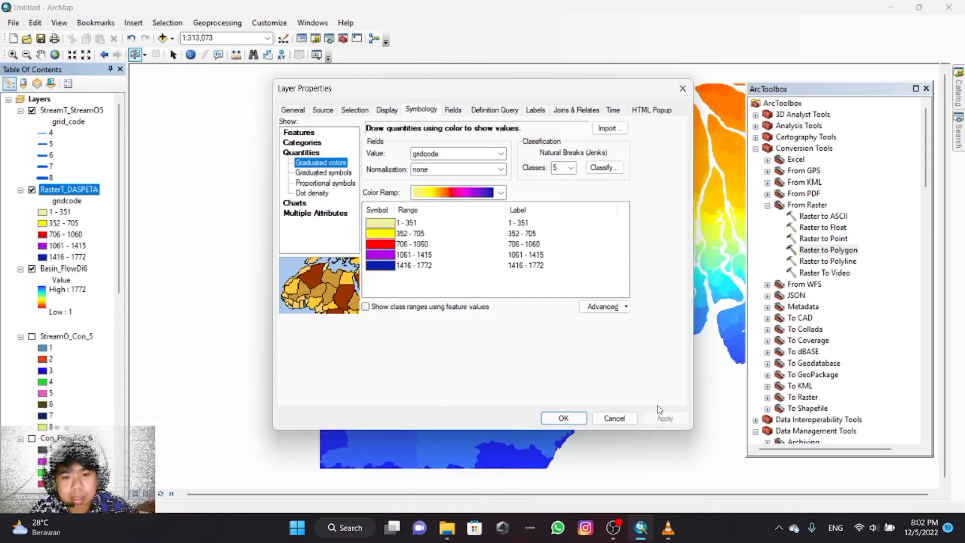
pyautogui.click(563, 419)
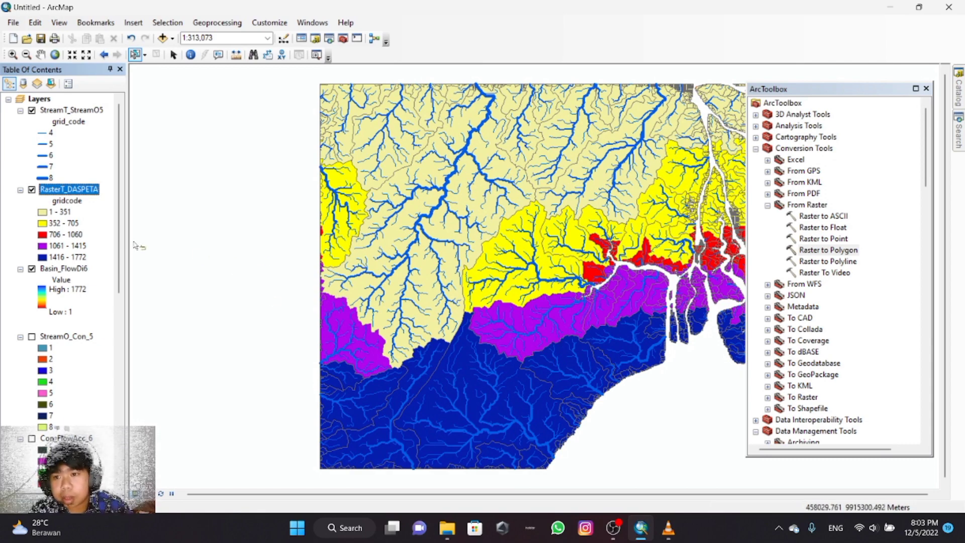
# Step: Select the large northwestern basin polygon, in the 1 - 351 class, that surrounds the widest main stream, using Select Features
pyautogui.rightClick(89, 194)
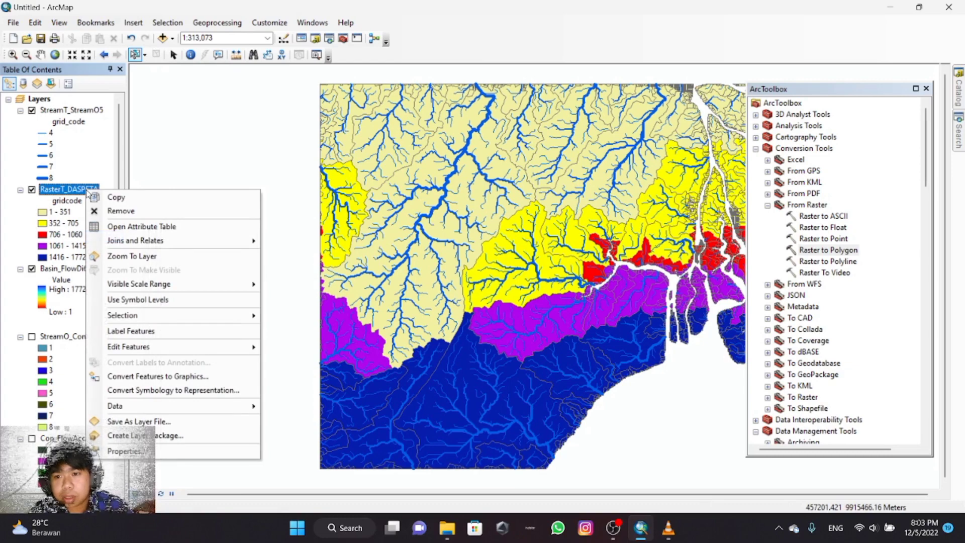
pyautogui.click(194, 165)
pyautogui.rightClick(136, 55)
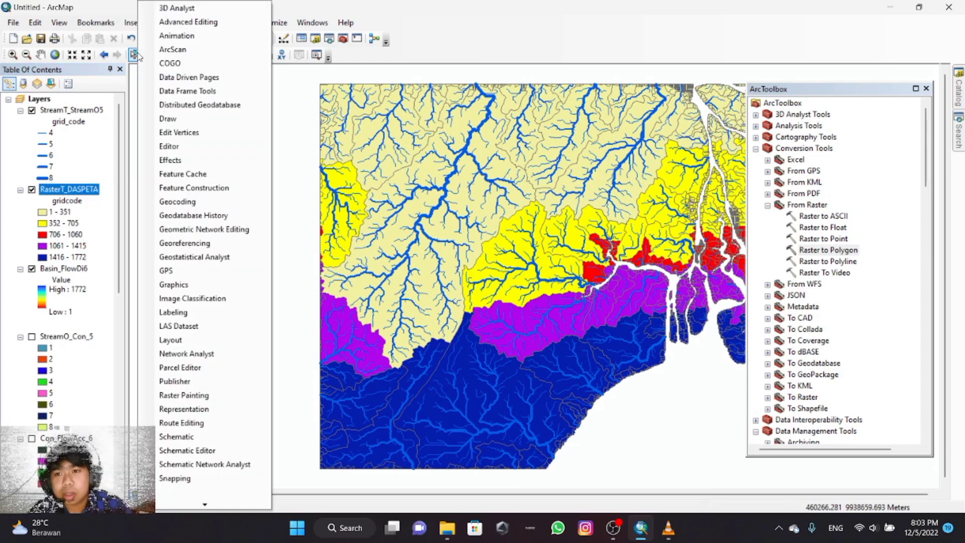
pyautogui.click(136, 56)
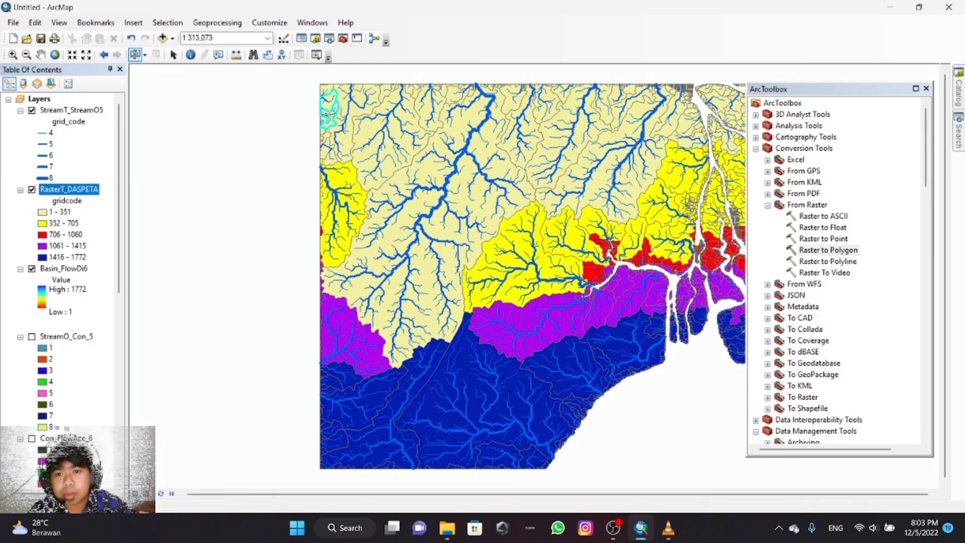
pyautogui.click(136, 55)
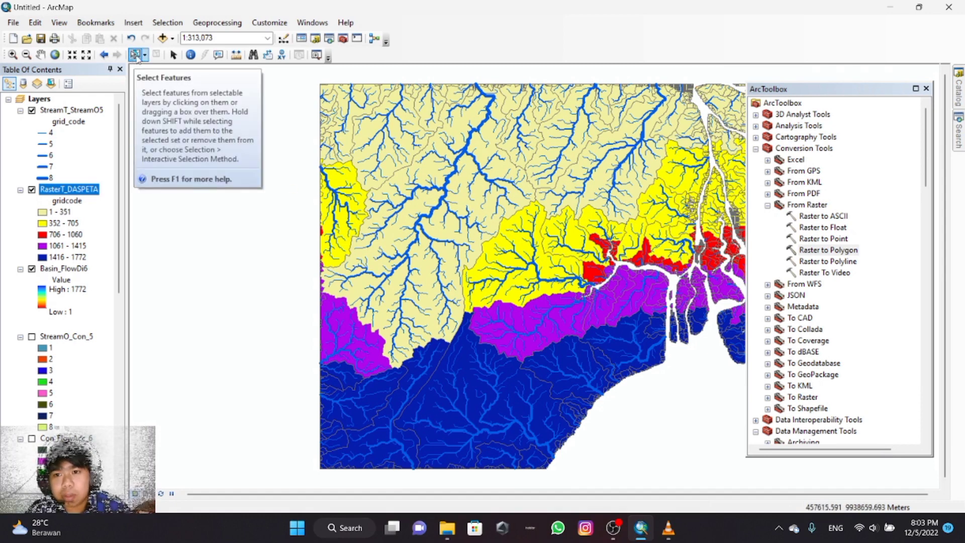
pyautogui.click(470, 187)
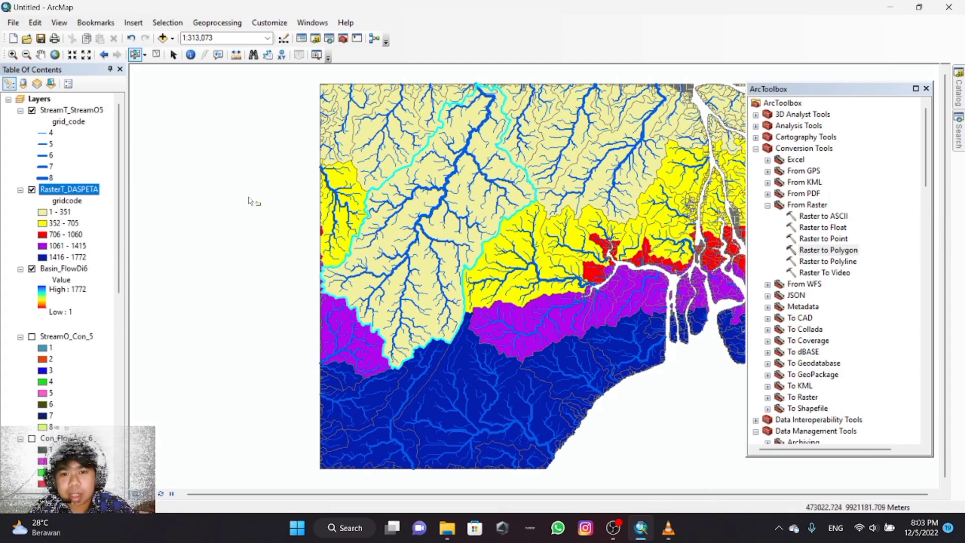
# Step: Examine the attribute table of the RasterT_DASPETA layer and close it
pyautogui.rightClick(87, 190)
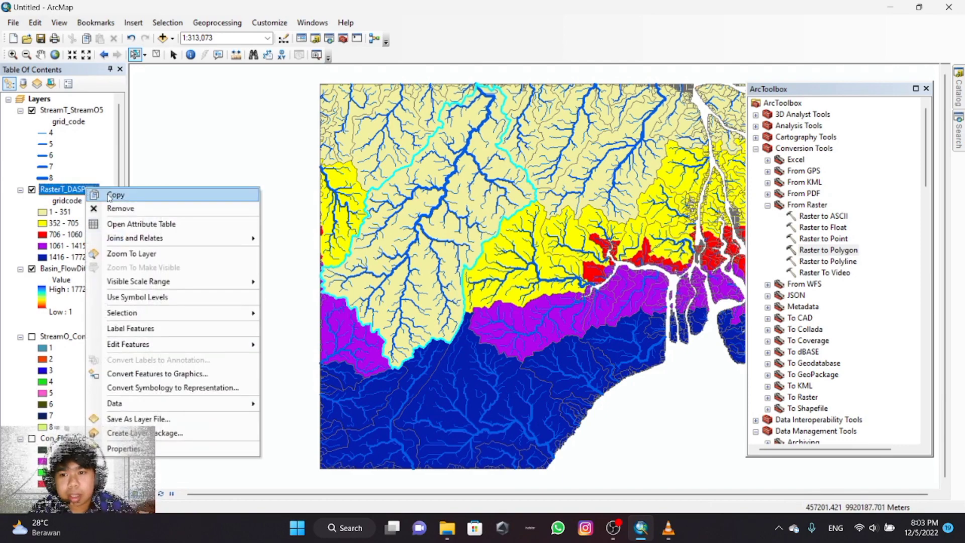
pyautogui.click(143, 224)
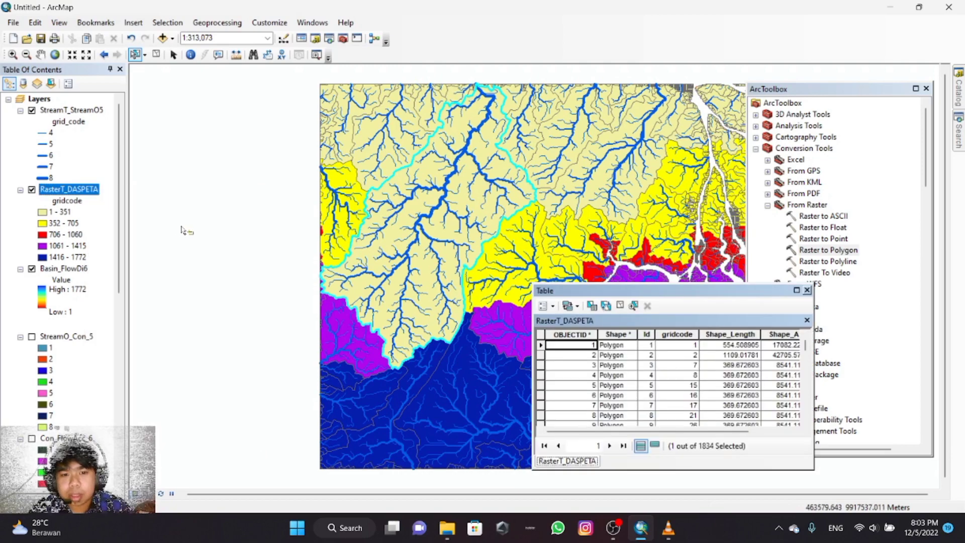
pyautogui.click(807, 291)
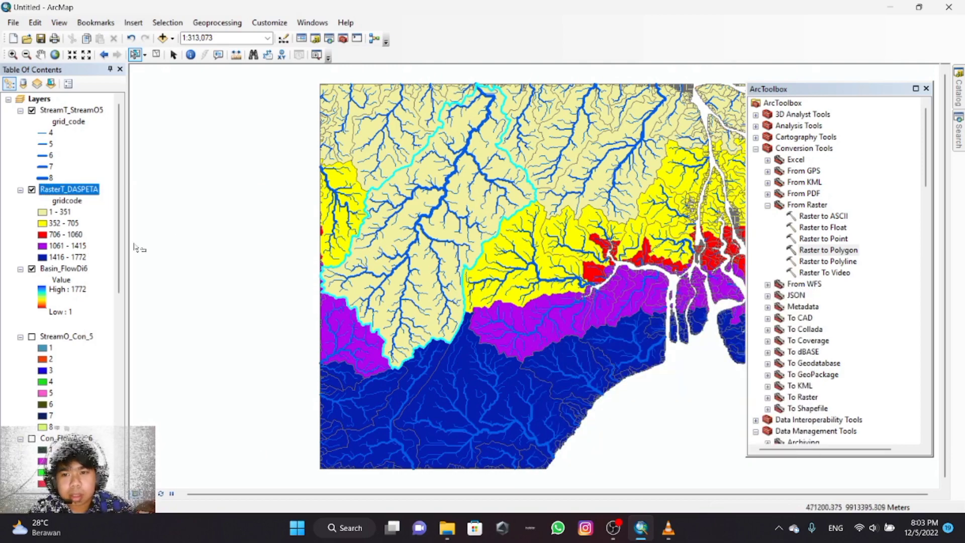
# Step: Start exporting the selected RasterT_DASPETA basin and trim the output feature class name to Export_
pyautogui.rightClick(73, 192)
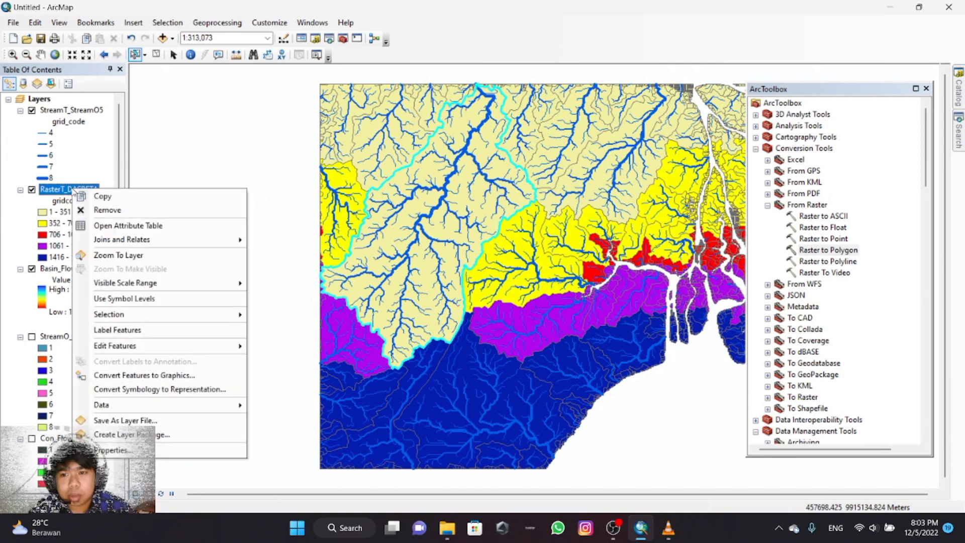
pyautogui.moveTo(156, 403)
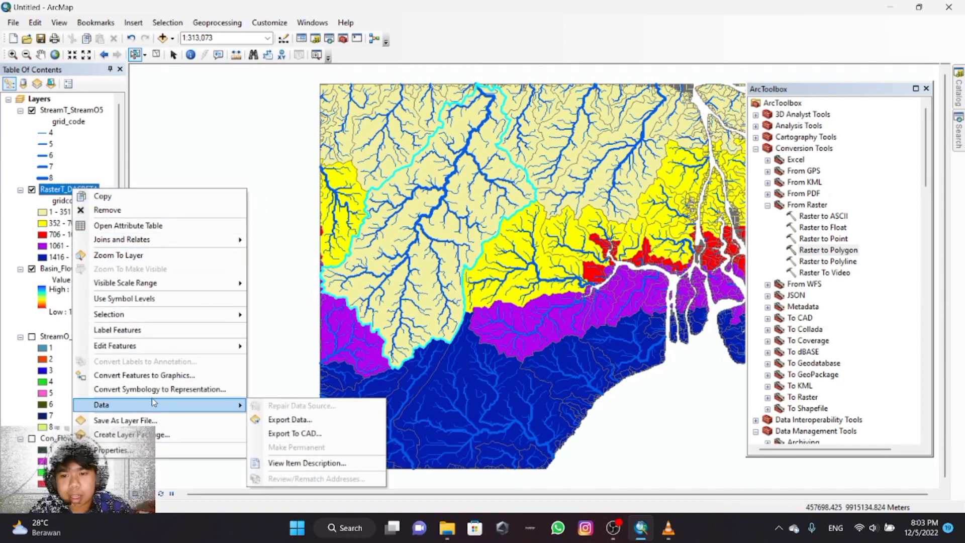
pyautogui.click(299, 422)
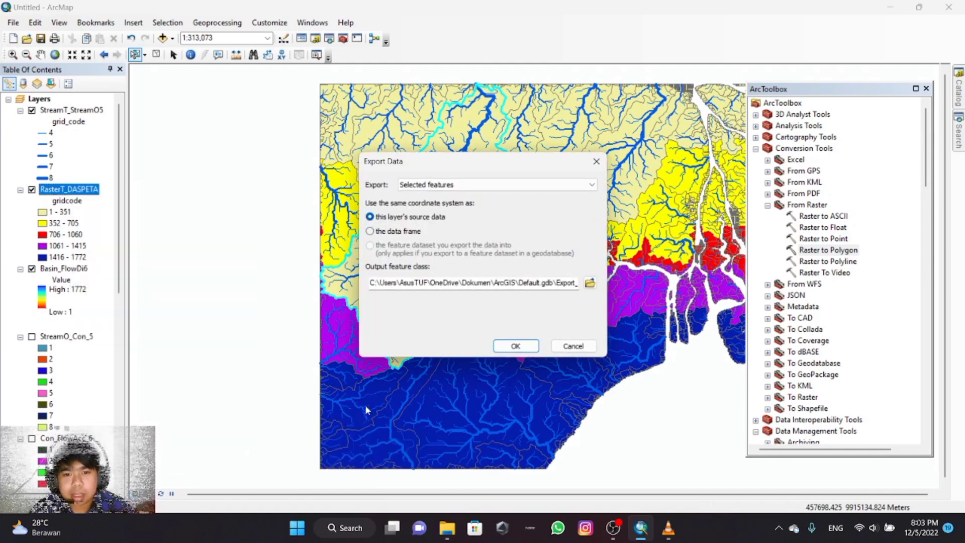
pyautogui.click(569, 285)
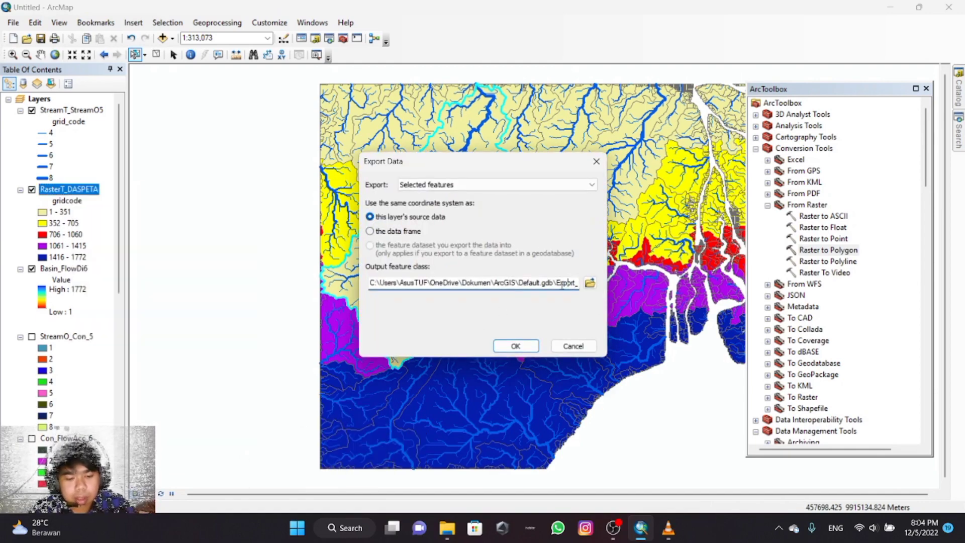
pyautogui.press('End')
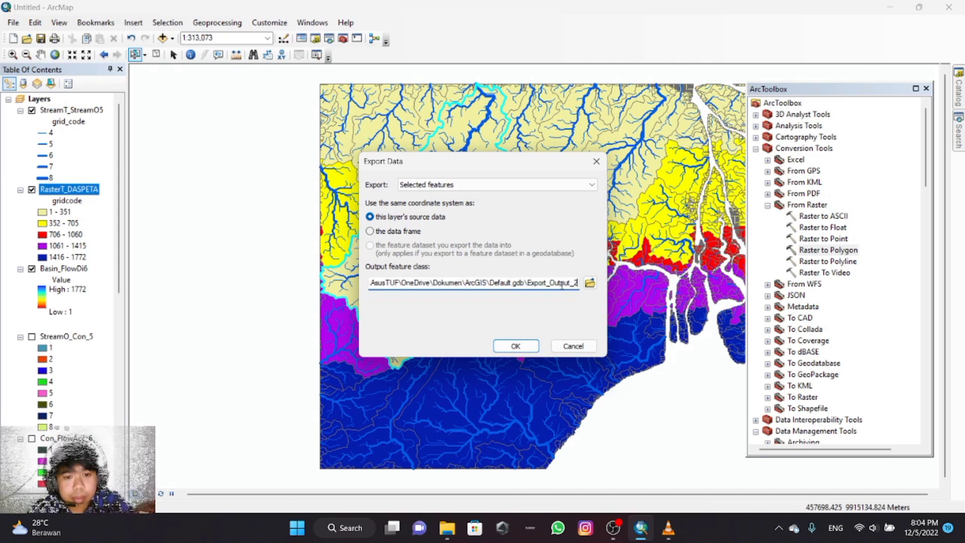
pyautogui.press('BackSpace')
pyautogui.press('BackSpace')
pyautogui.press('BackSpace')
pyautogui.press('BackSpace')
pyautogui.press('BackSpace')
pyautogui.press('BackSpace')
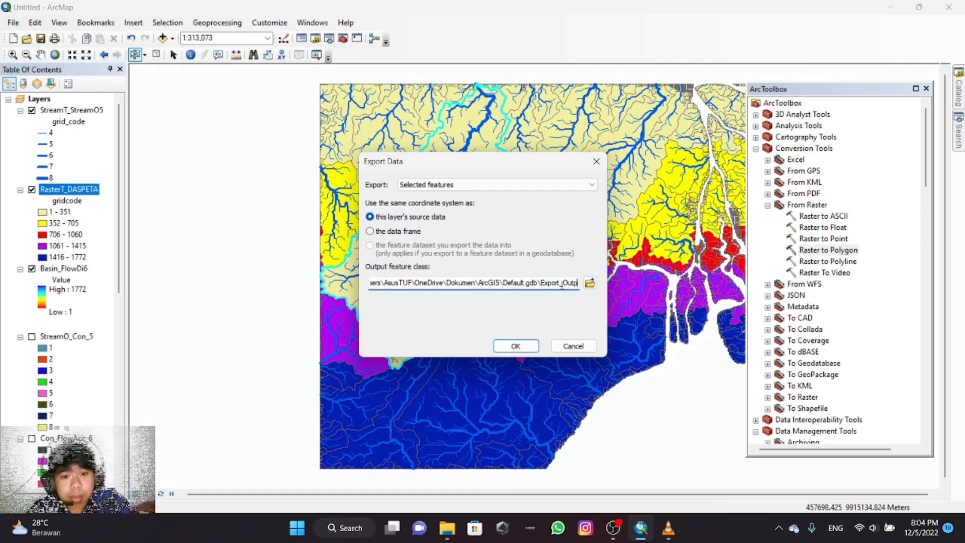
pyautogui.press('BackSpace')
pyautogui.press('BackSpace')
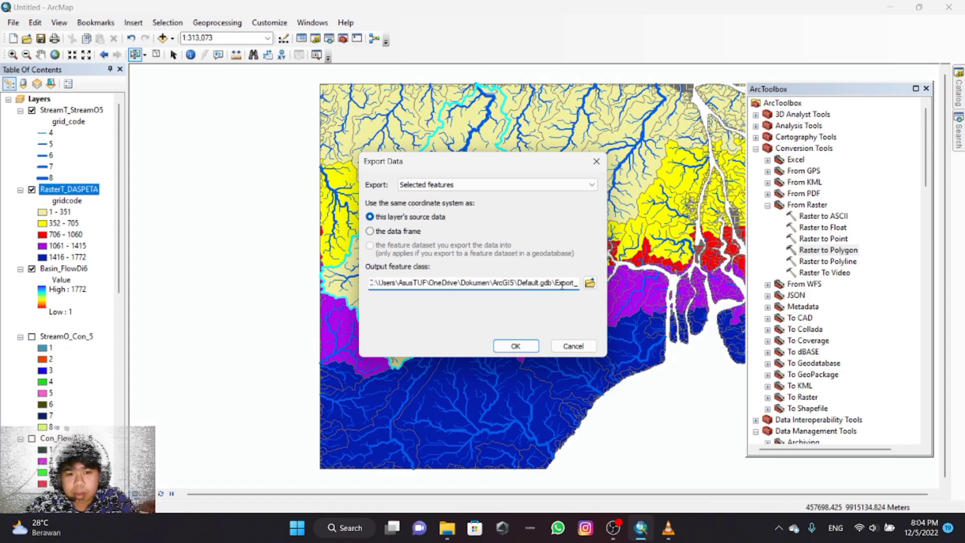
pyautogui.write('L')
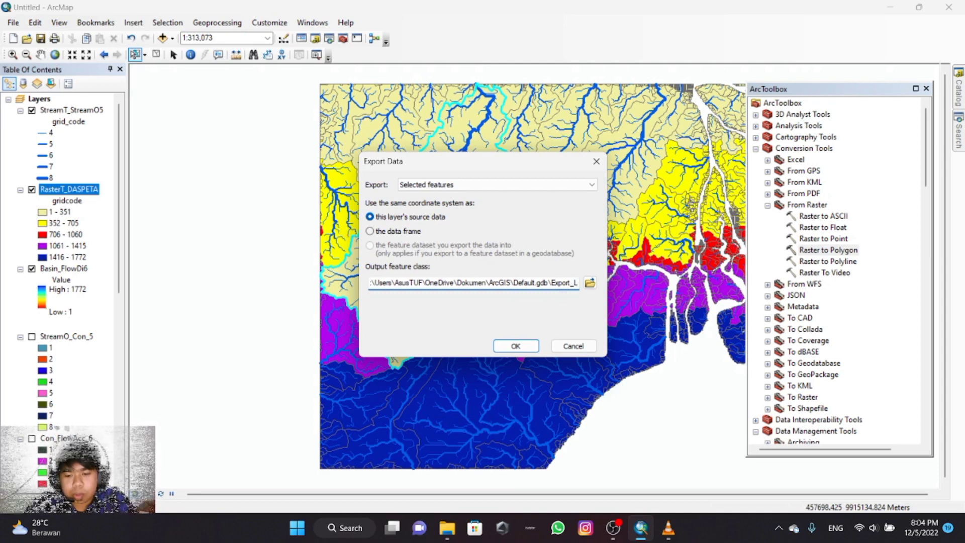
pyautogui.press('BackSpace')
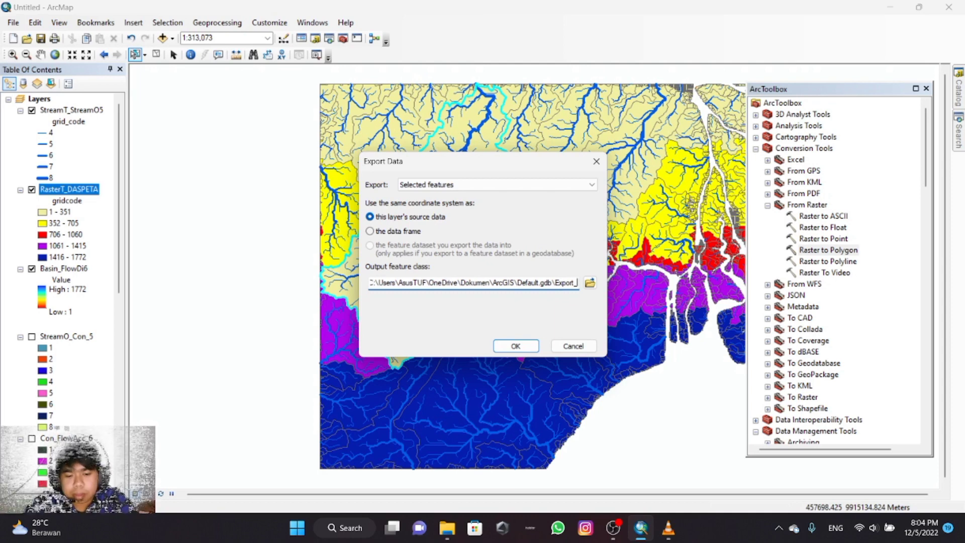
pyautogui.write('PETA')
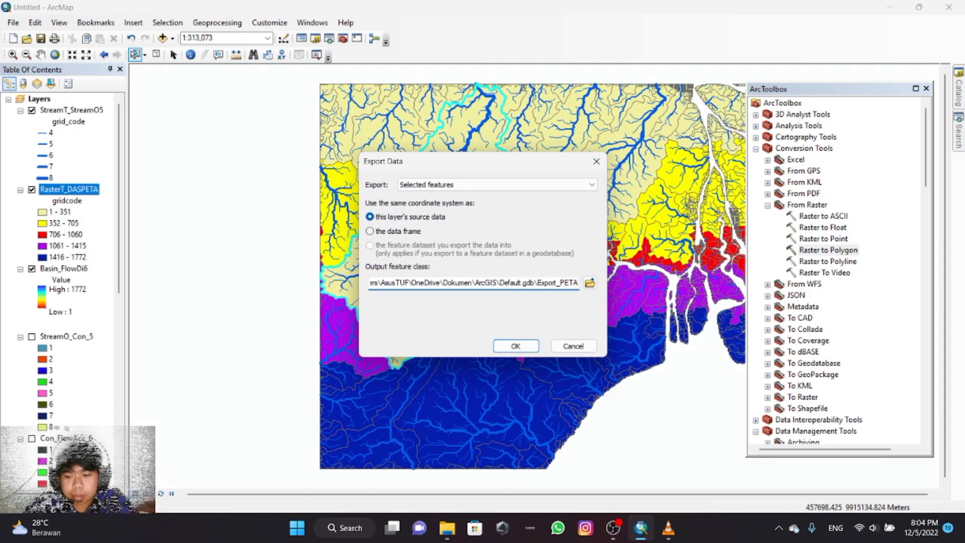
pyautogui.write('BE')
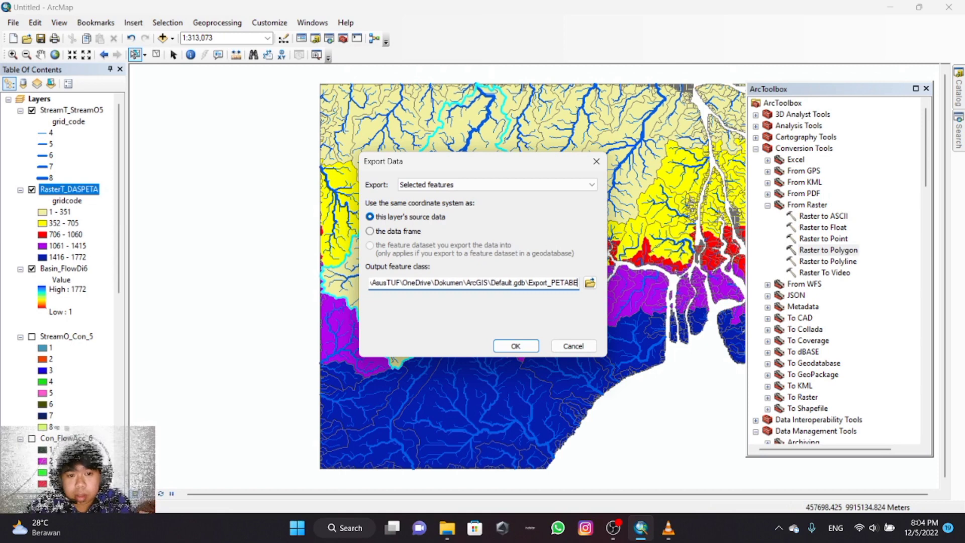
pyautogui.press('BackSpace')
pyautogui.press('BackSpace')
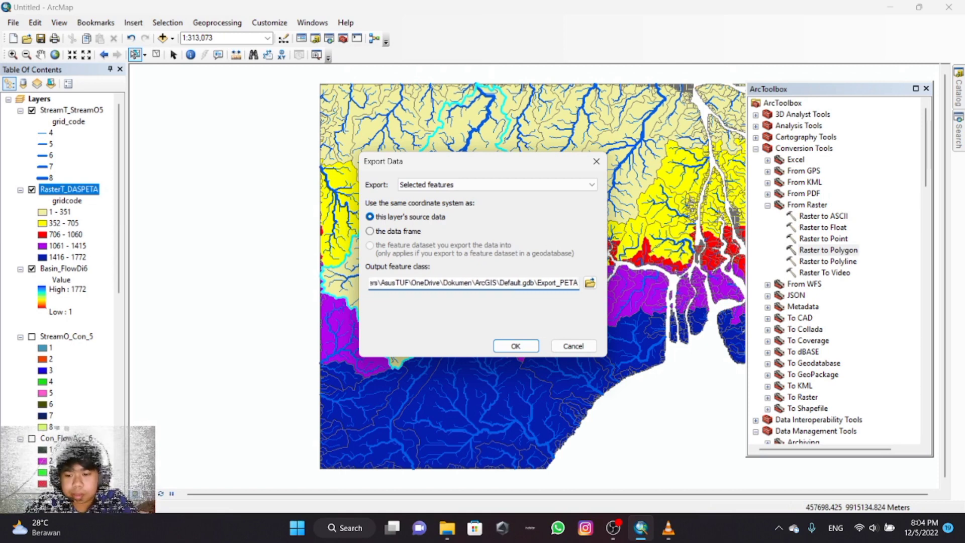
pyautogui.write('B')
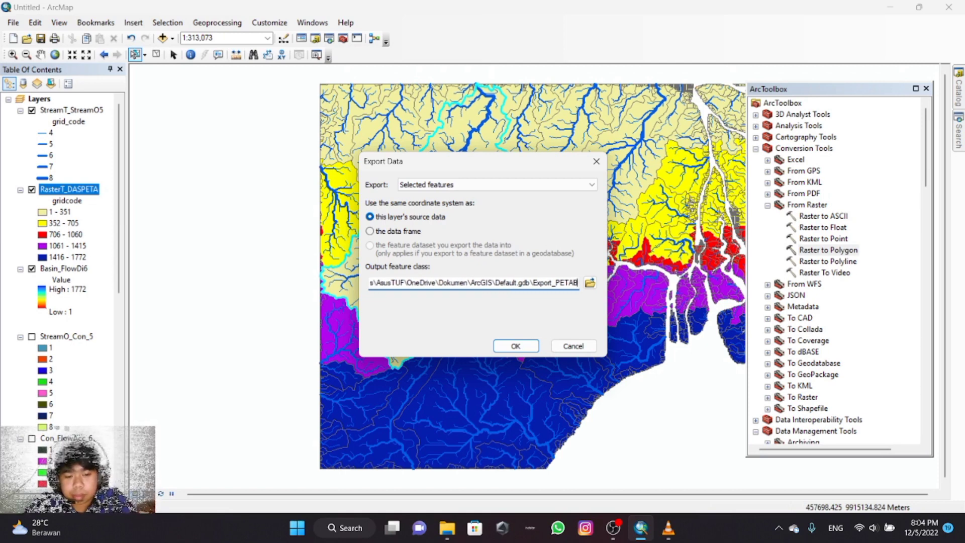
pyautogui.press('BackSpace')
pyautogui.write('b')
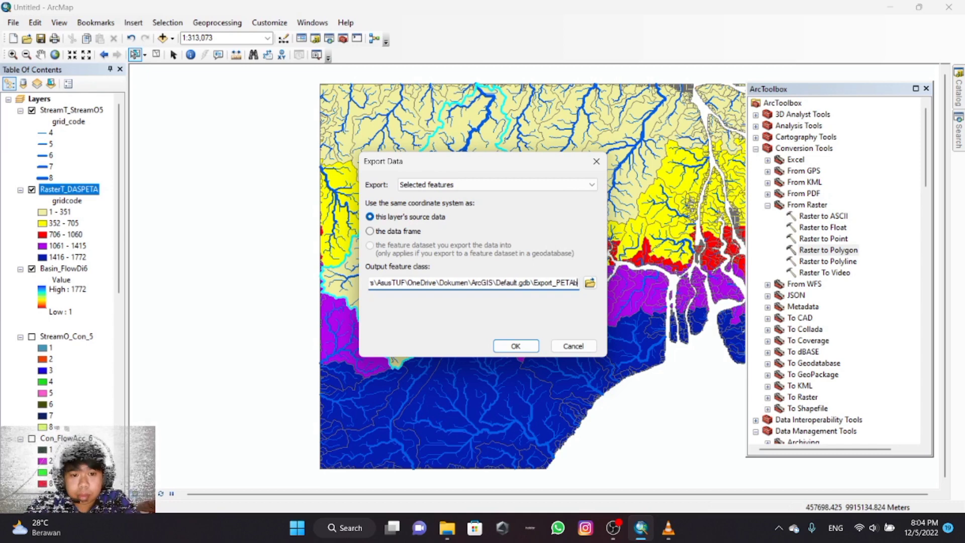
pyautogui.write('esar')
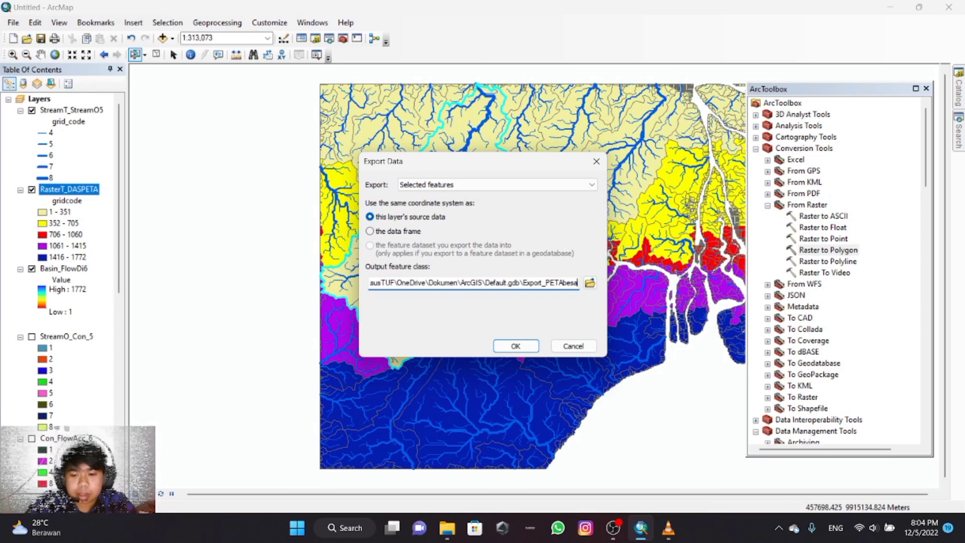
pyautogui.press('Left')
pyautogui.press('Left')
pyautogui.press('Left')
pyautogui.press('Left')
pyautogui.press('Left')
pyautogui.press('Left')
pyautogui.press('Left')
pyautogui.press('Left')
pyautogui.press('Left')
pyautogui.press('Left')
pyautogui.press('Left')
pyautogui.press('Left')
pyautogui.press('Left')
pyautogui.press('Left')
pyautogui.press('Left')
pyautogui.press('Left')
pyautogui.press('Left')
pyautogui.press('Left')
pyautogui.press('Left')
pyautogui.press('Left')
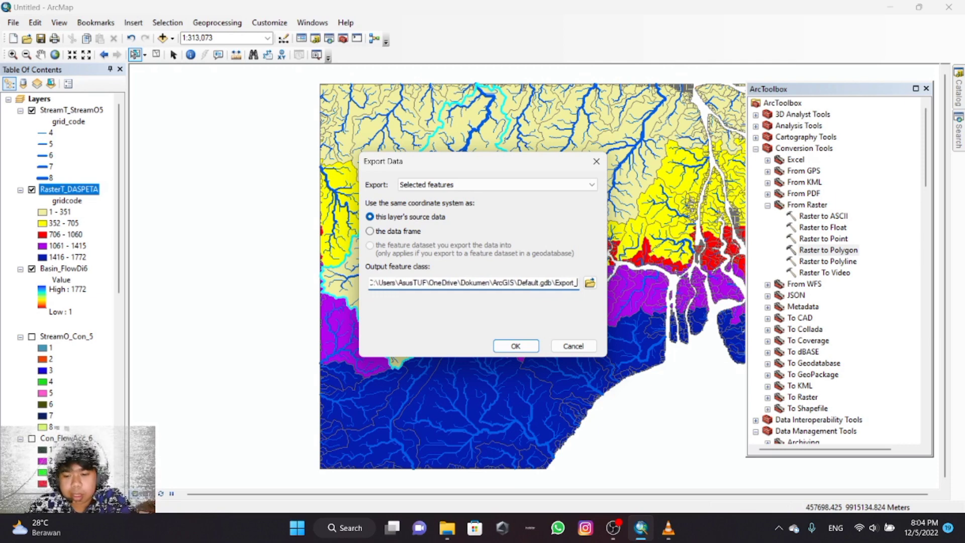
# Step: Name the output feature class Export_Luasarea, run the export, and add the exported data to the map as a layer
pyautogui.write('Luas')
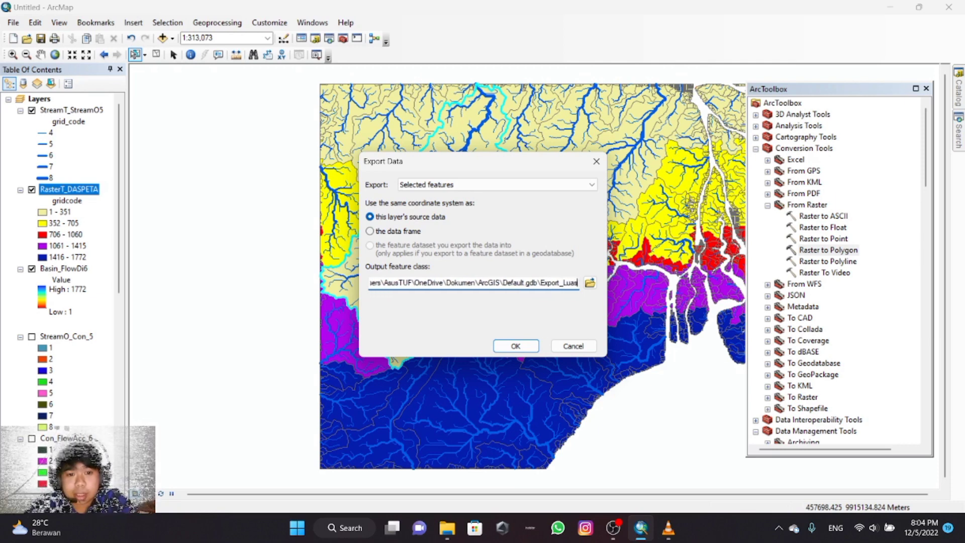
pyautogui.write('a')
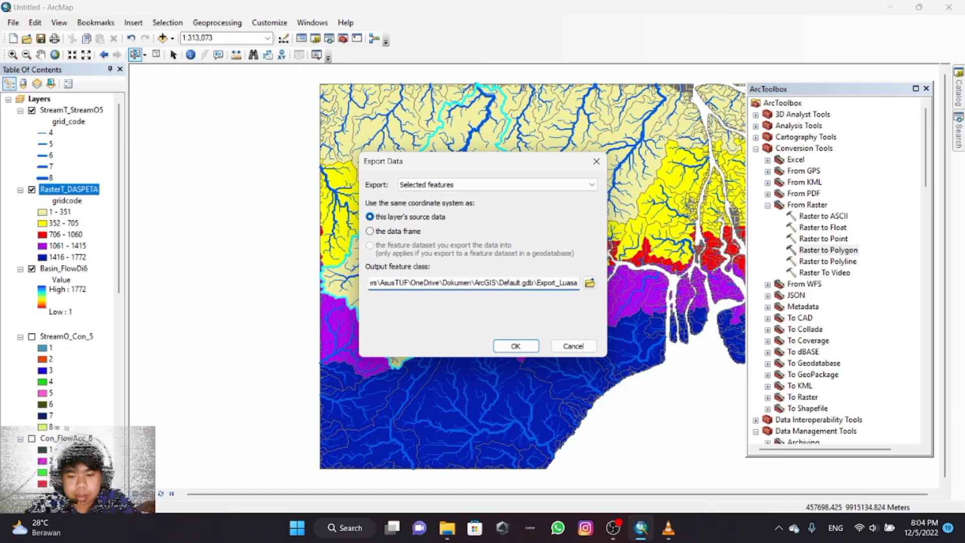
pyautogui.write('rea')
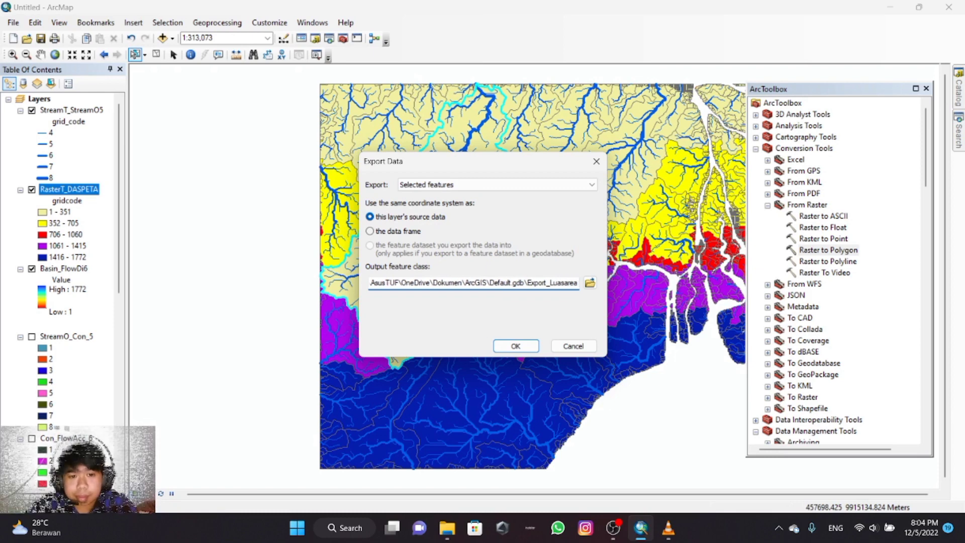
pyautogui.click(516, 346)
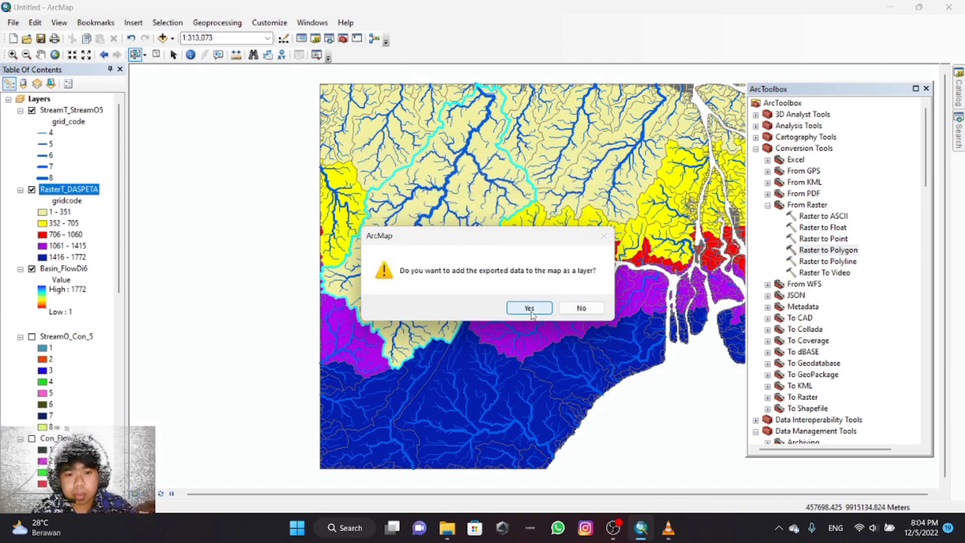
pyautogui.click(525, 309)
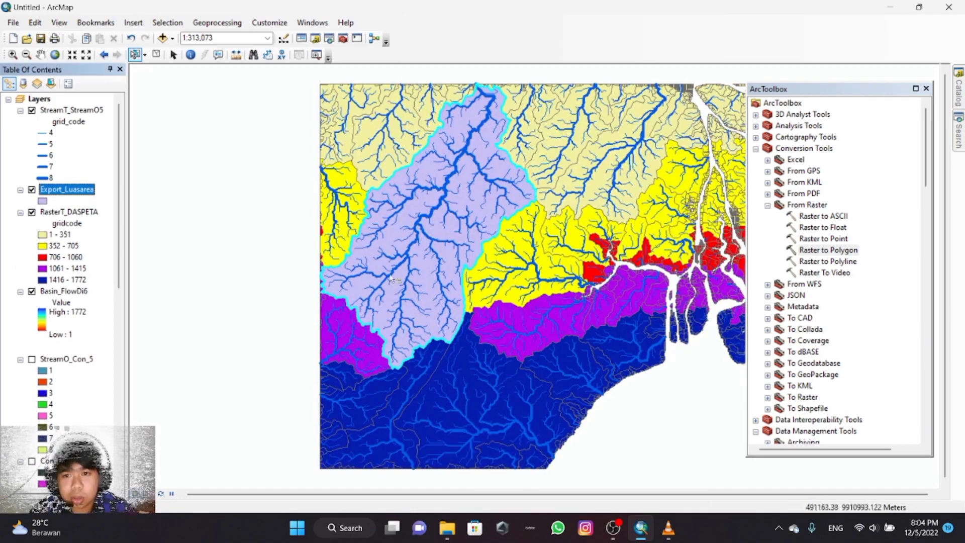
# Step: Examine the attribute table of the Export_Luasarea layer and close it
pyautogui.rightClick(87, 190)
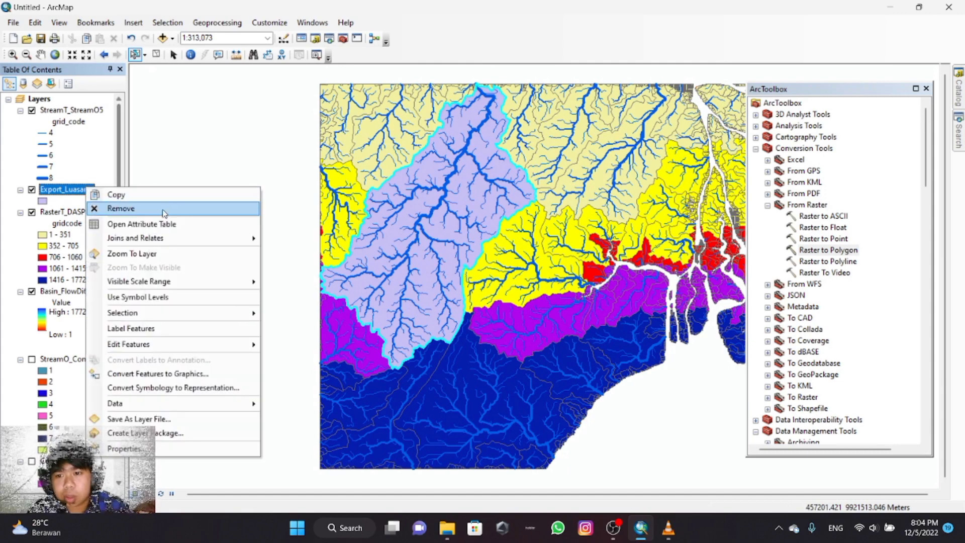
pyautogui.click(160, 221)
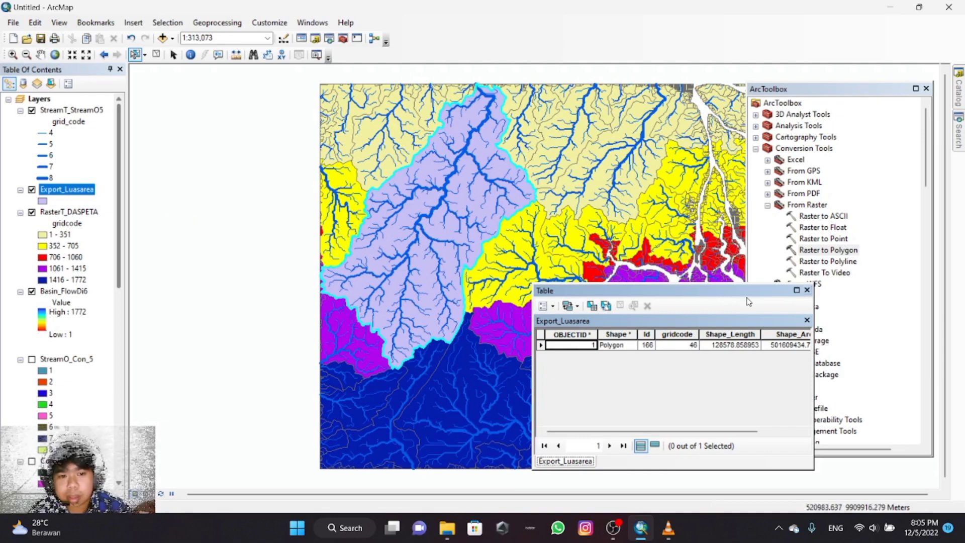
pyautogui.click(808, 290)
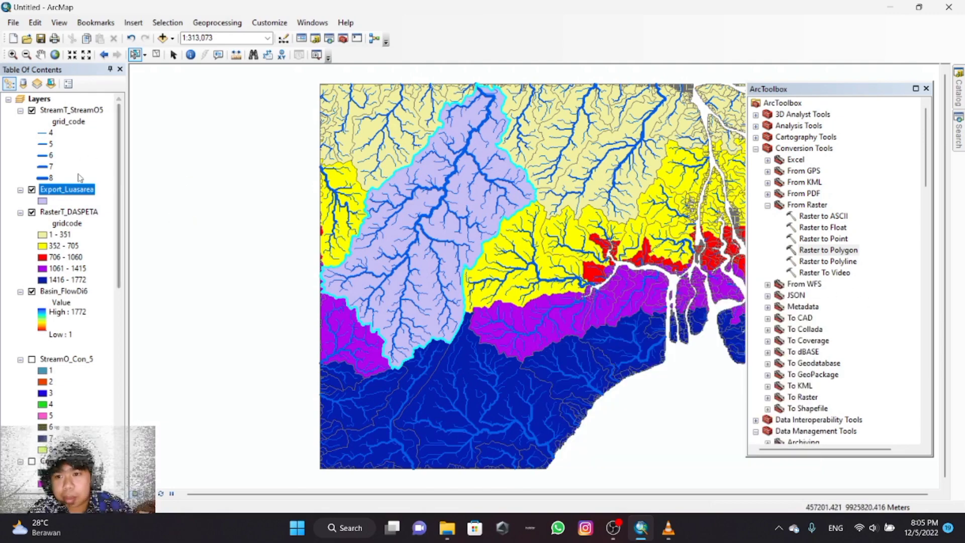
# Step: Add a field named Luas of type Double to the attribute table of the Export_Luasarea layer
pyautogui.rightClick(90, 193)
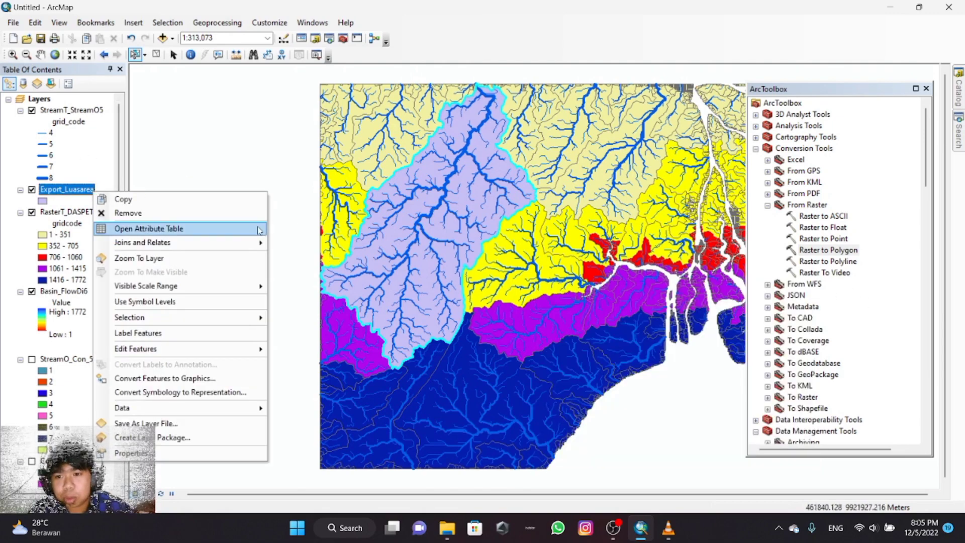
pyautogui.click(190, 232)
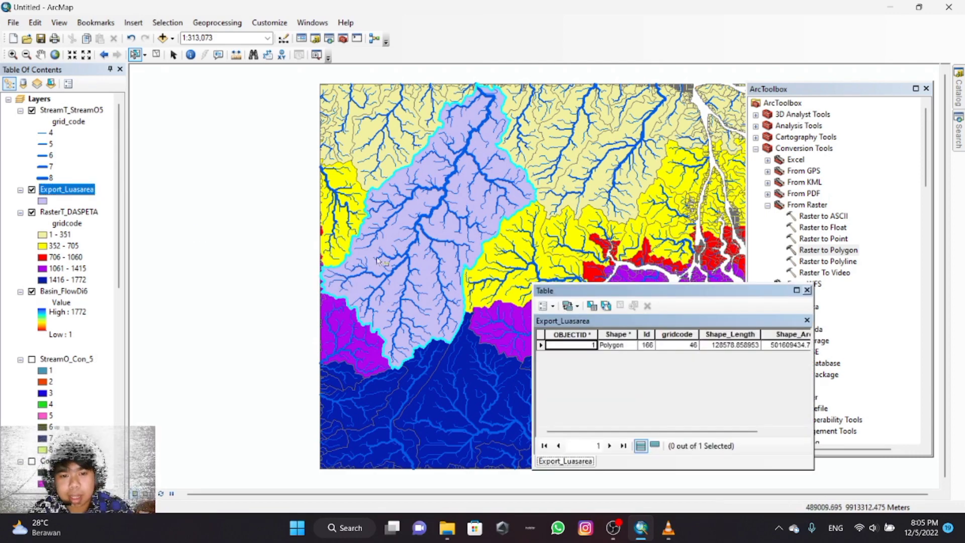
pyautogui.click(554, 306)
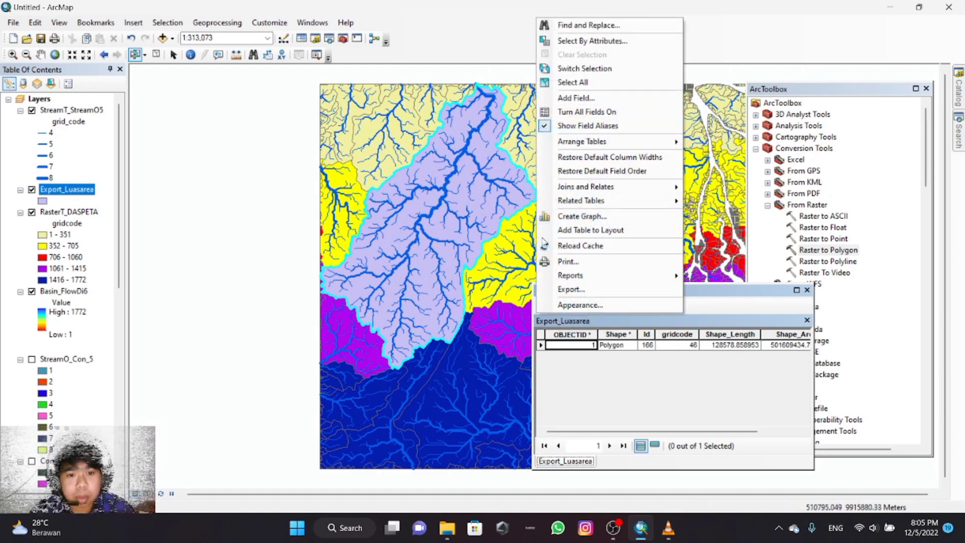
pyautogui.click(566, 98)
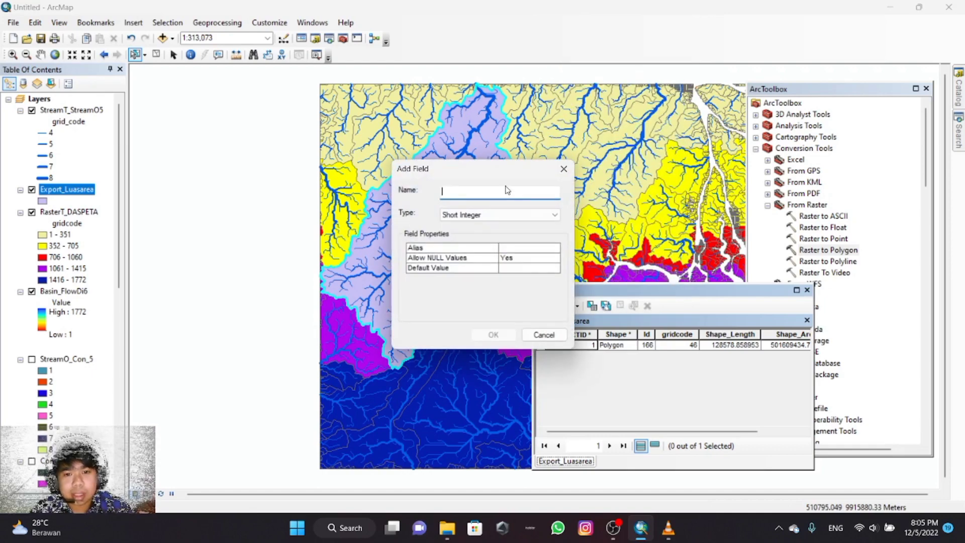
pyautogui.click(556, 216)
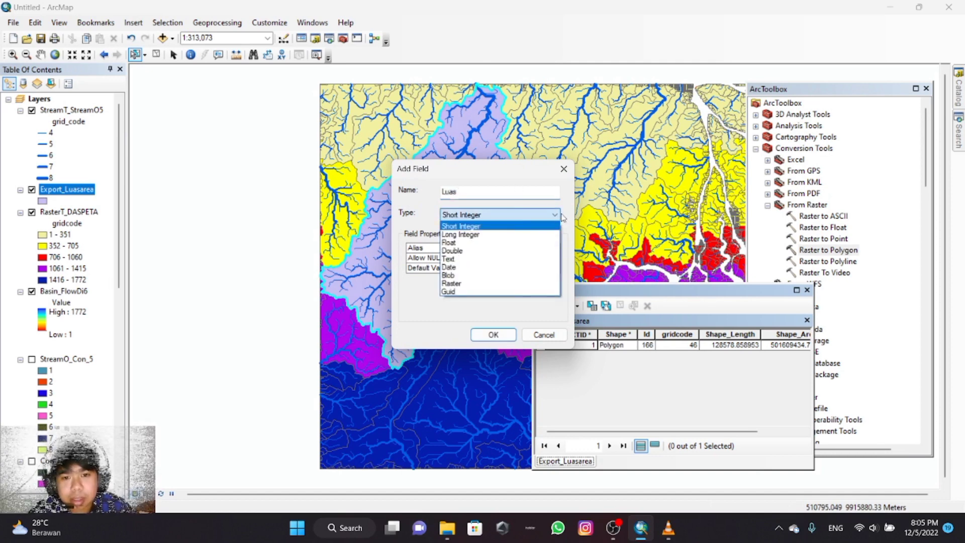
pyautogui.click(503, 251)
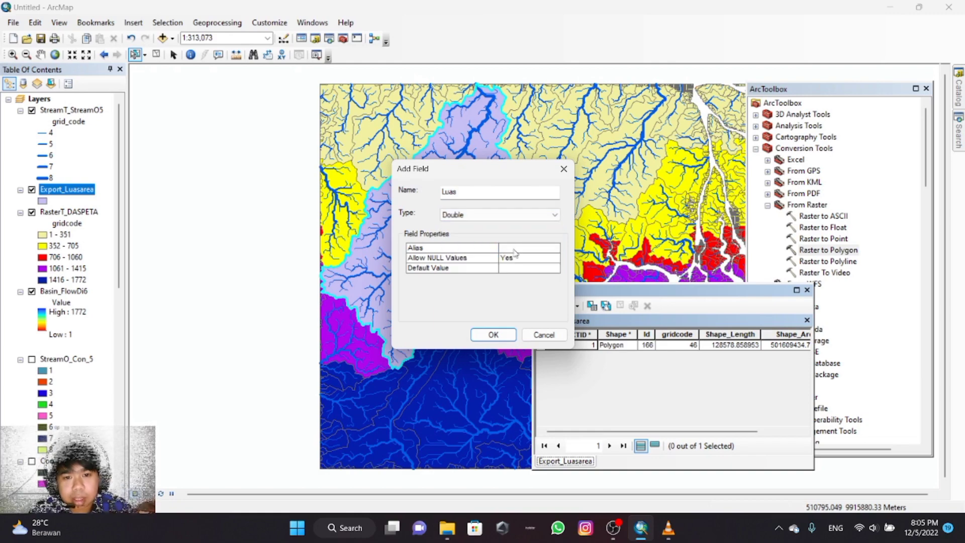
pyautogui.click(492, 334)
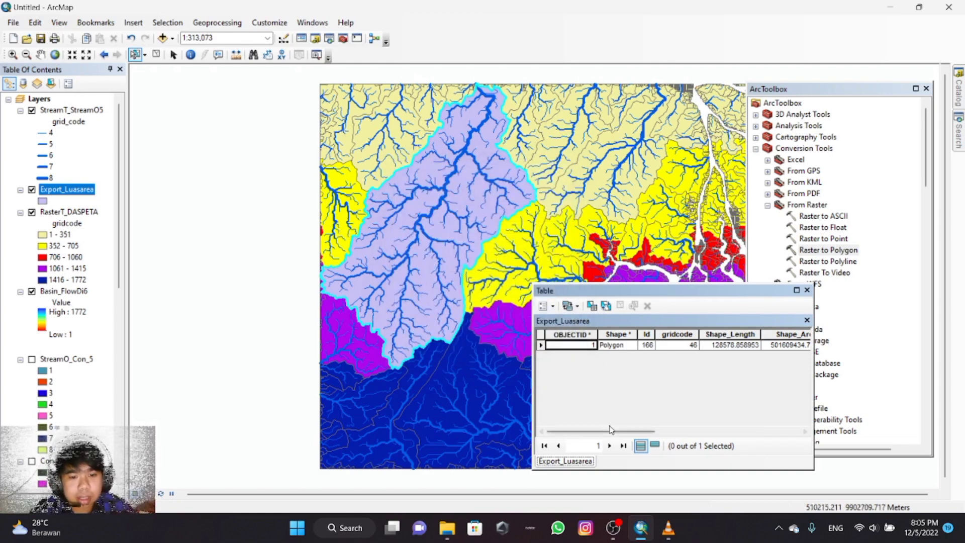
# Step: Calculate the Luas field geometry as area in hectares using the data source's coordinate system, and close the attribute table
pyautogui.moveTo(613, 431); pyautogui.dragTo(766, 417)
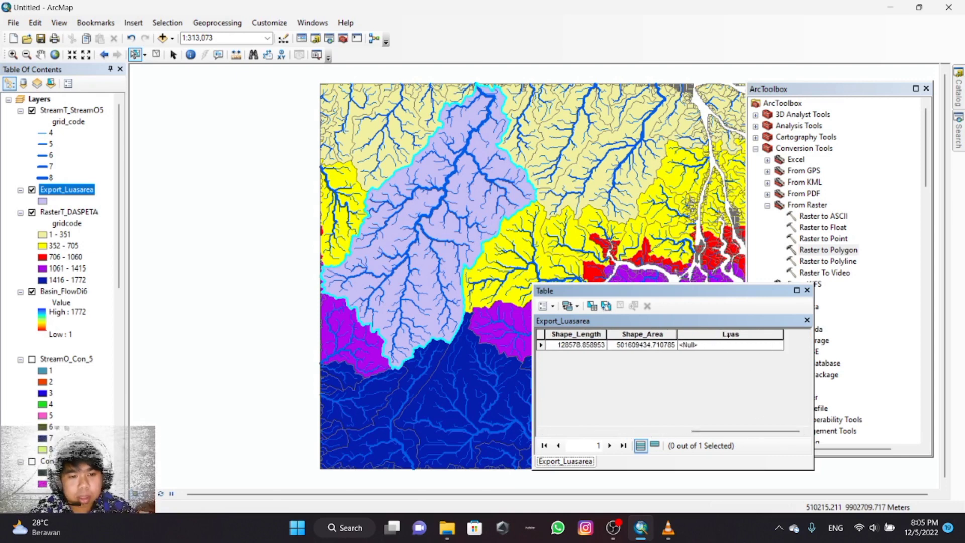
pyautogui.rightClick(730, 336)
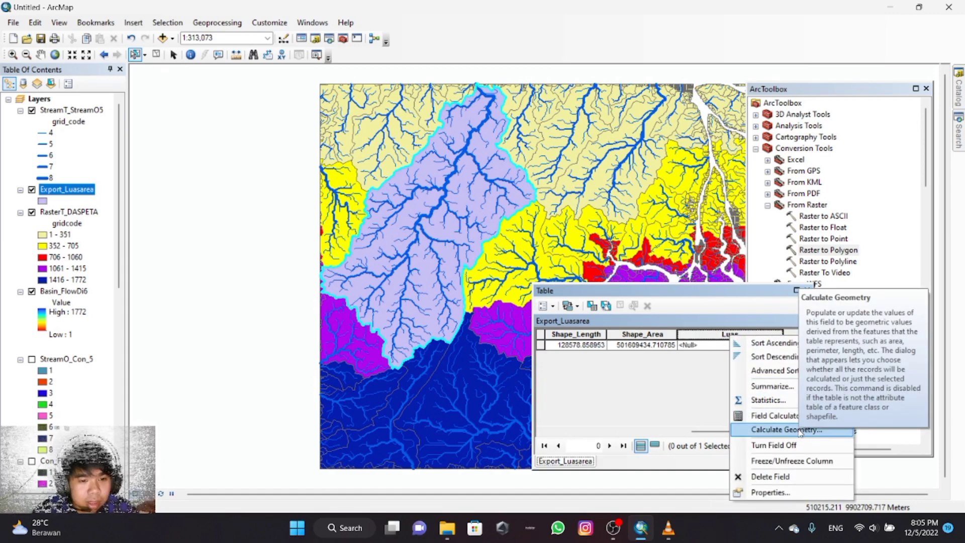
pyautogui.click(777, 429)
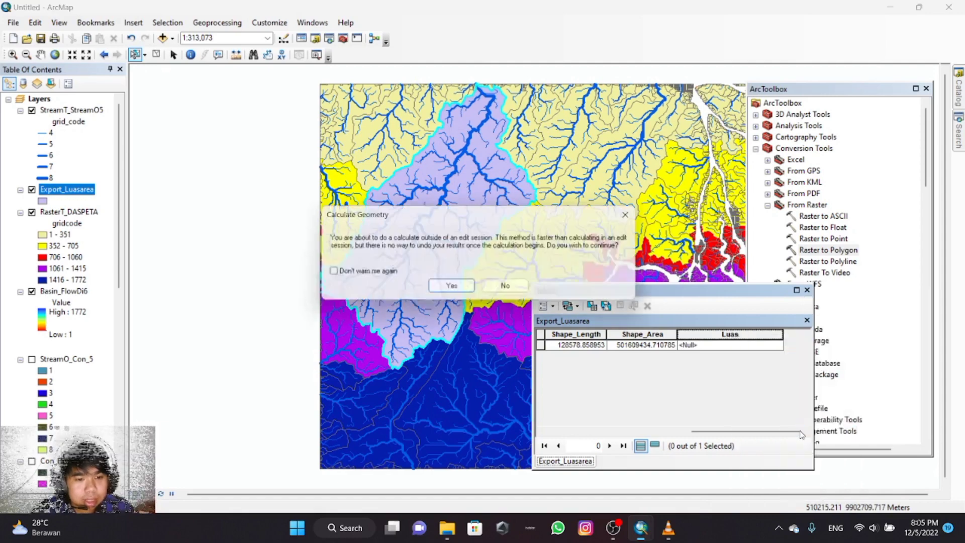
pyautogui.click(445, 292)
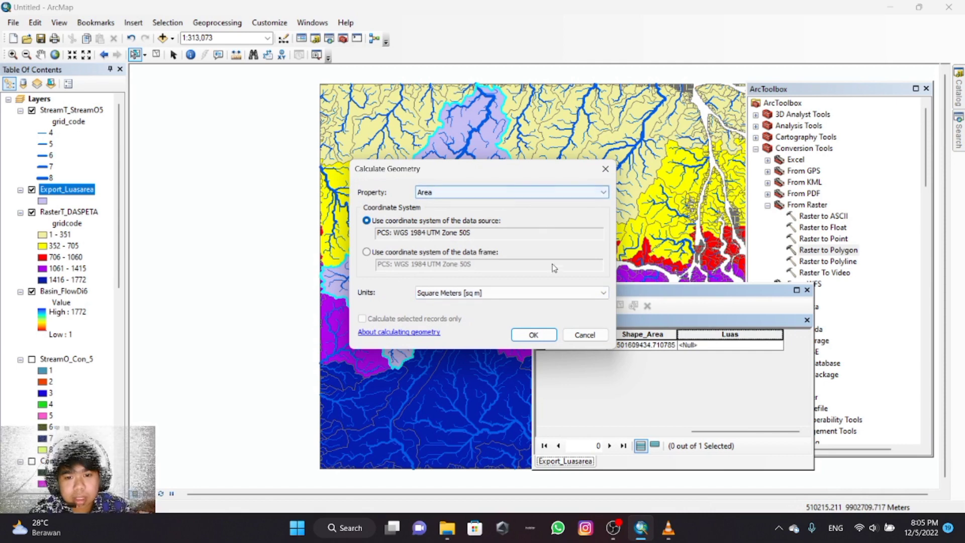
pyautogui.click(606, 293)
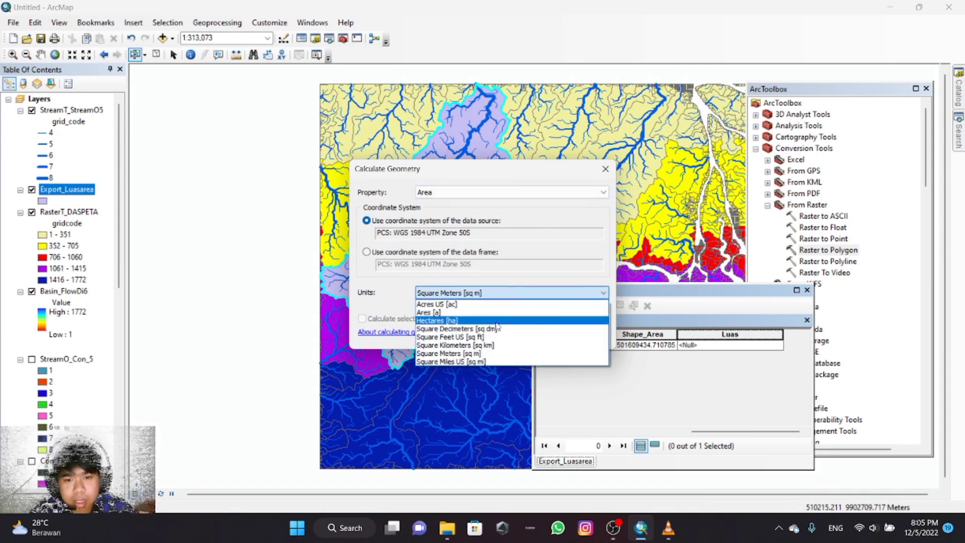
pyautogui.click(453, 321)
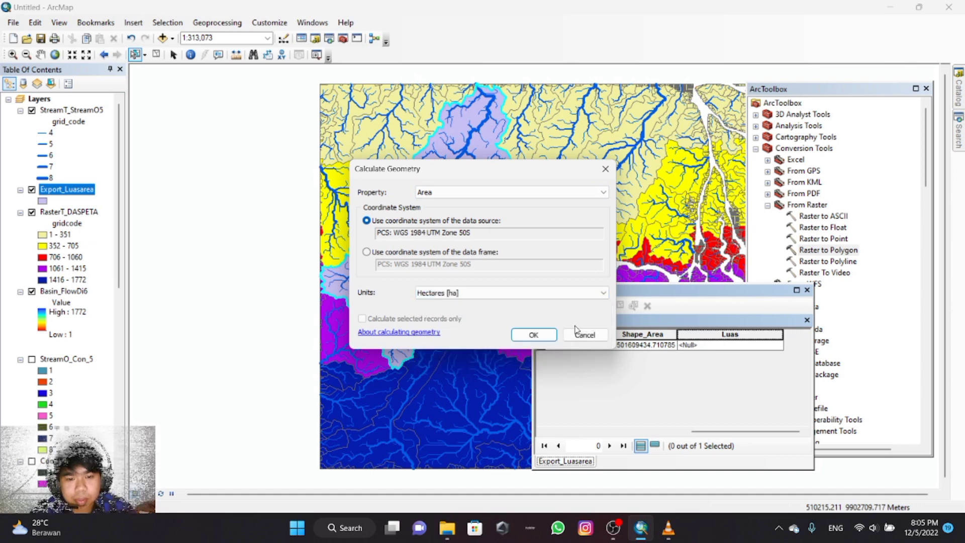
pyautogui.click(534, 336)
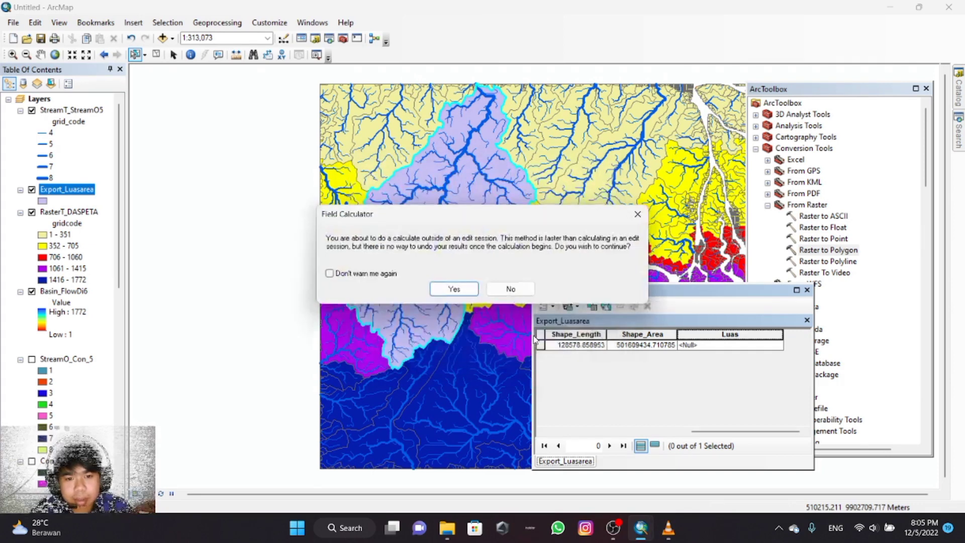
pyautogui.click(451, 291)
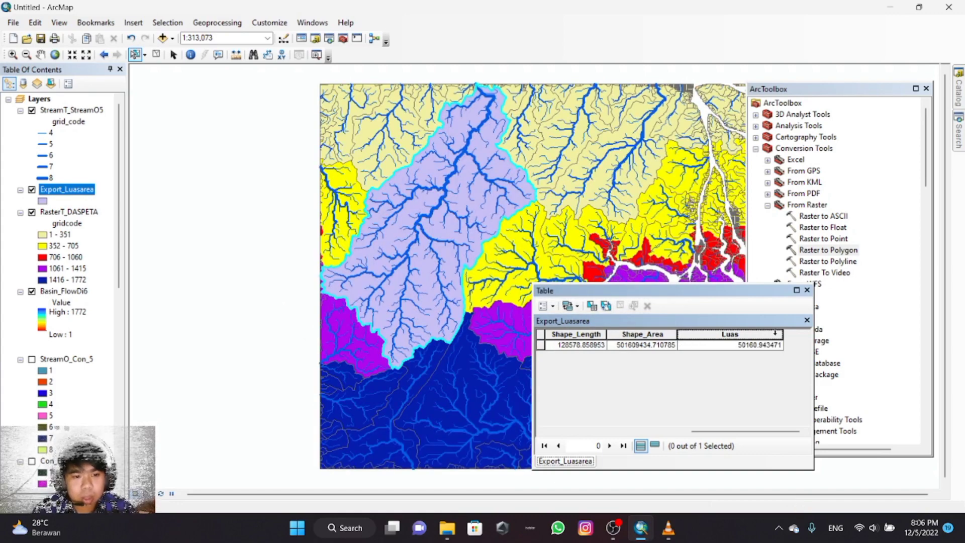
pyautogui.click(807, 290)
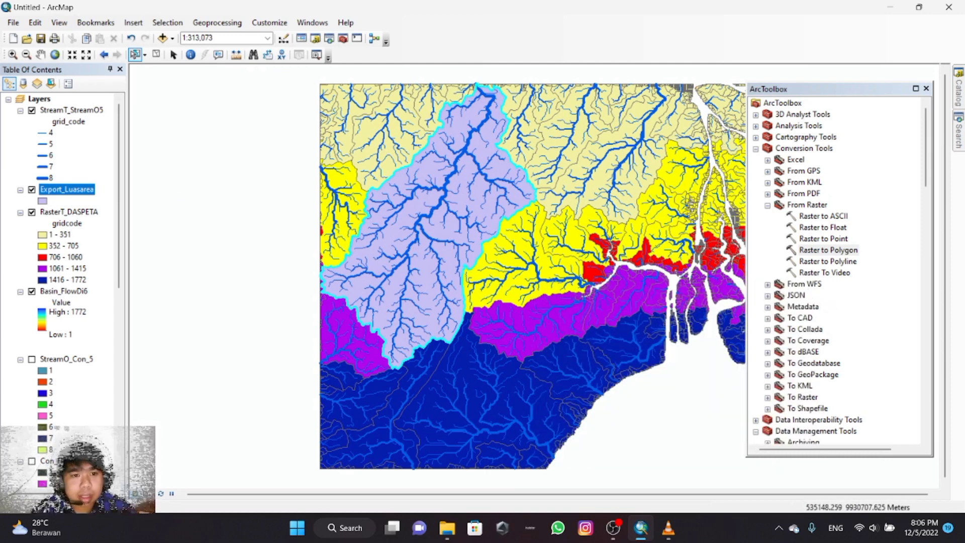
# Step: Select the small basin polygon near the northeast edge of the map, east of the wide river channel
pyautogui.click(738, 134)
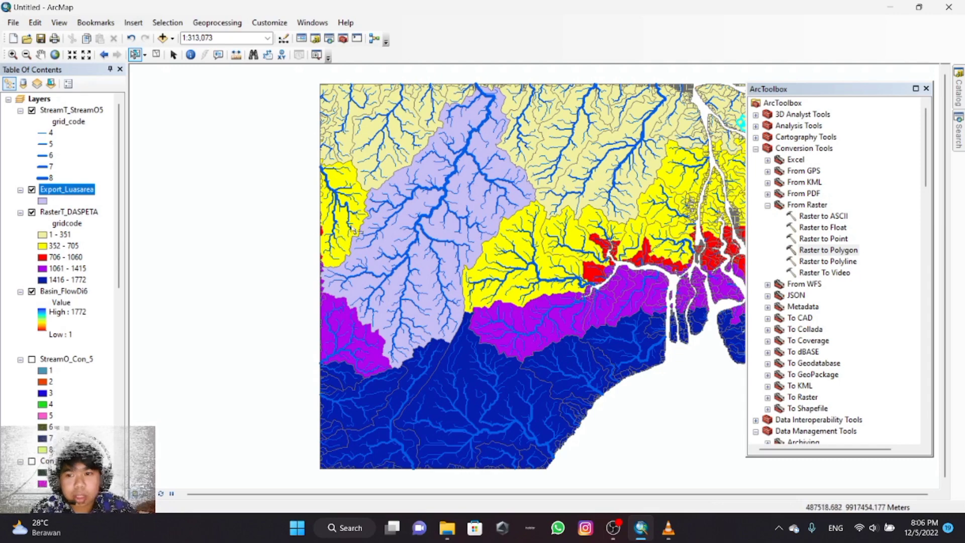
pyautogui.rightClick(85, 214)
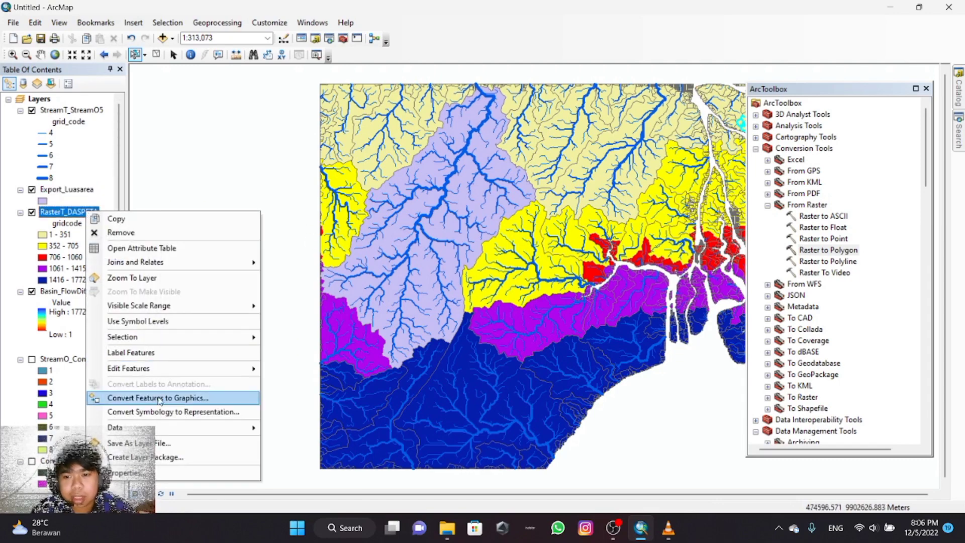
pyautogui.moveTo(151, 428)
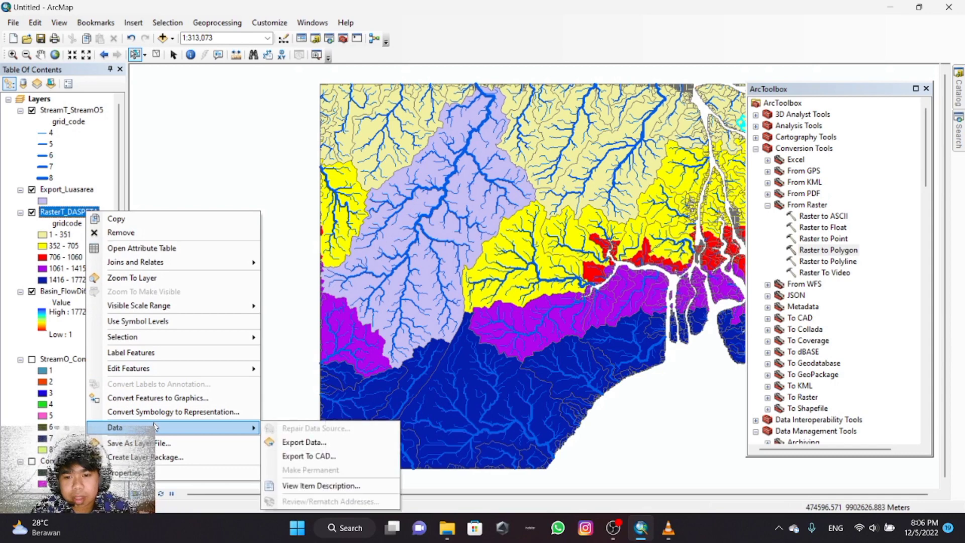
pyautogui.click(346, 443)
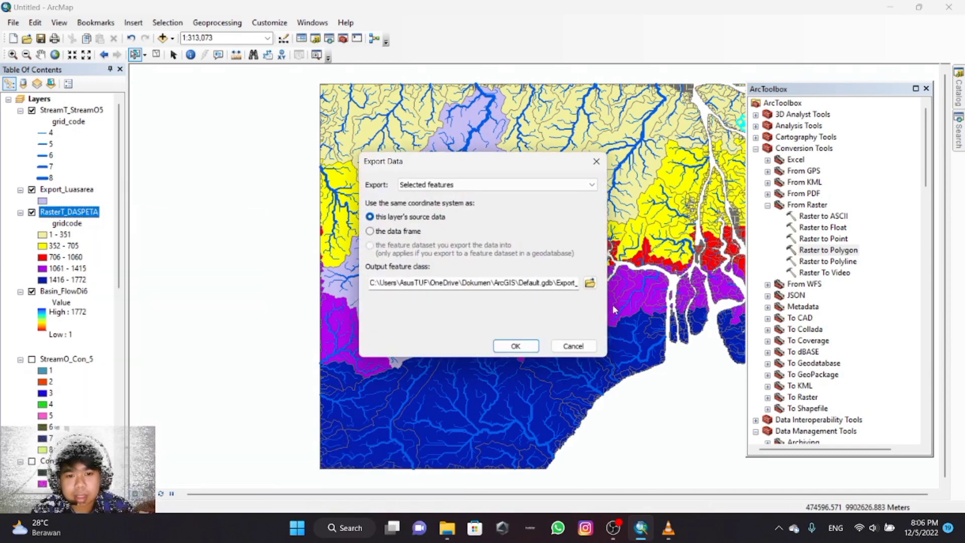
pyautogui.click(557, 284)
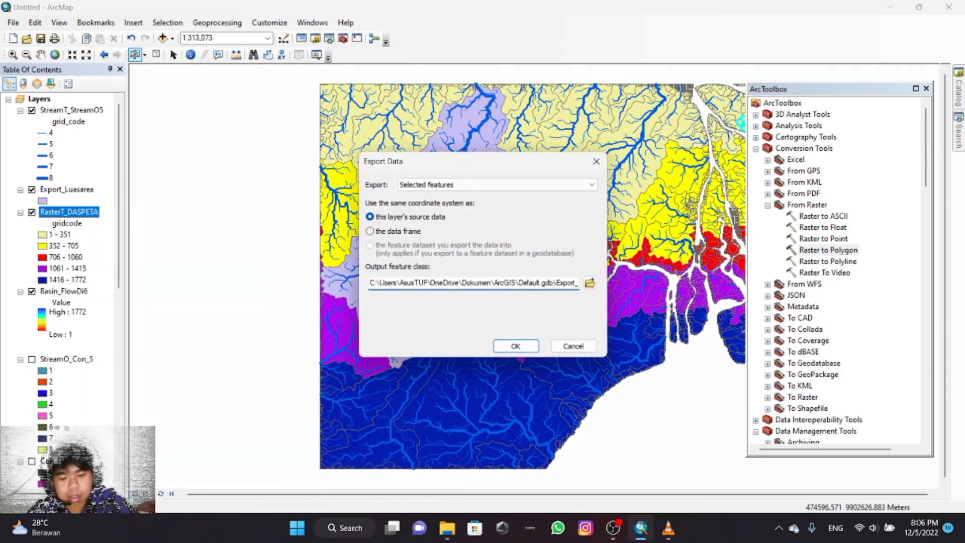
pyautogui.press('End')
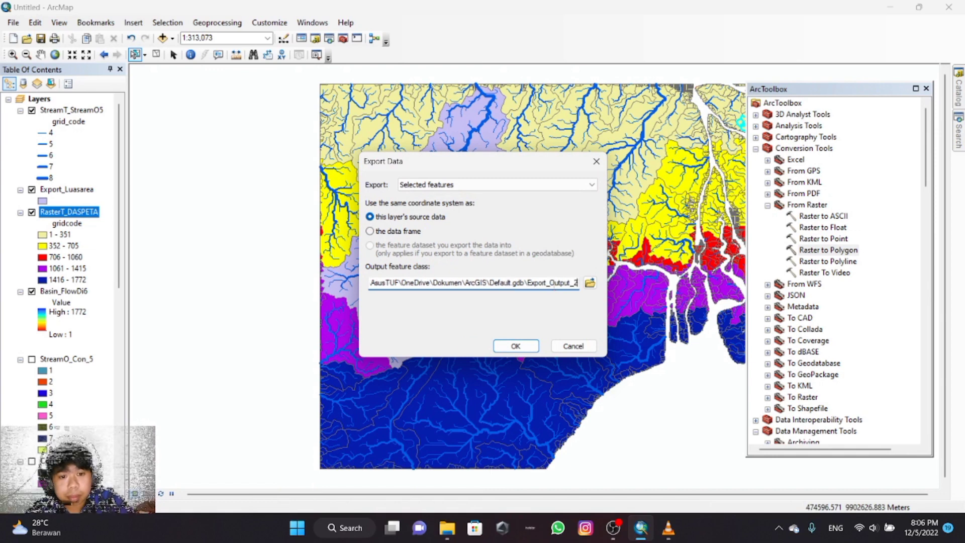
pyautogui.press('BackSpace')
pyautogui.press('BackSpace')
pyautogui.press('BackSpace')
pyautogui.press('BackSpace')
pyautogui.press('BackSpace')
pyautogui.press('BackSpace')
pyautogui.press('BackSpace')
pyautogui.press('BackSpace')
pyautogui.press('BackSpace')
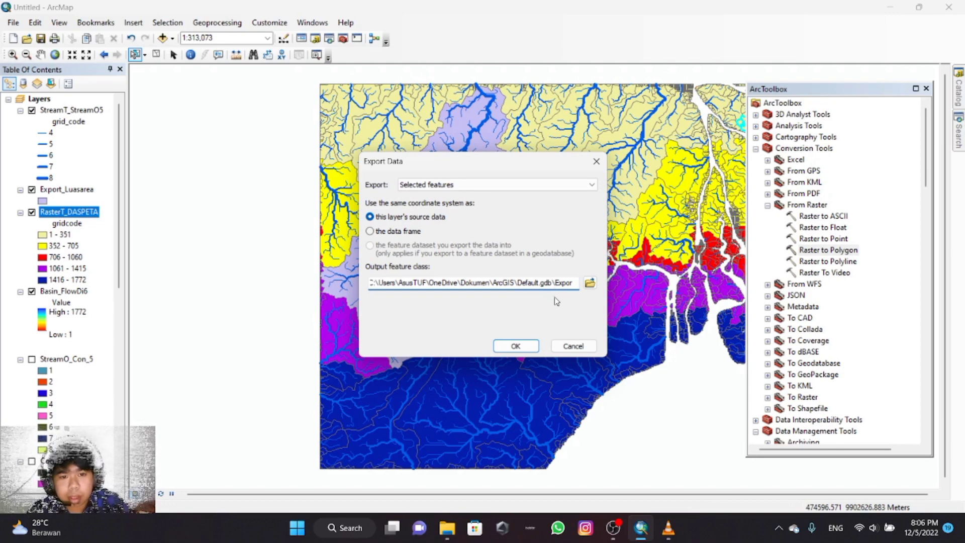
pyautogui.click(597, 161)
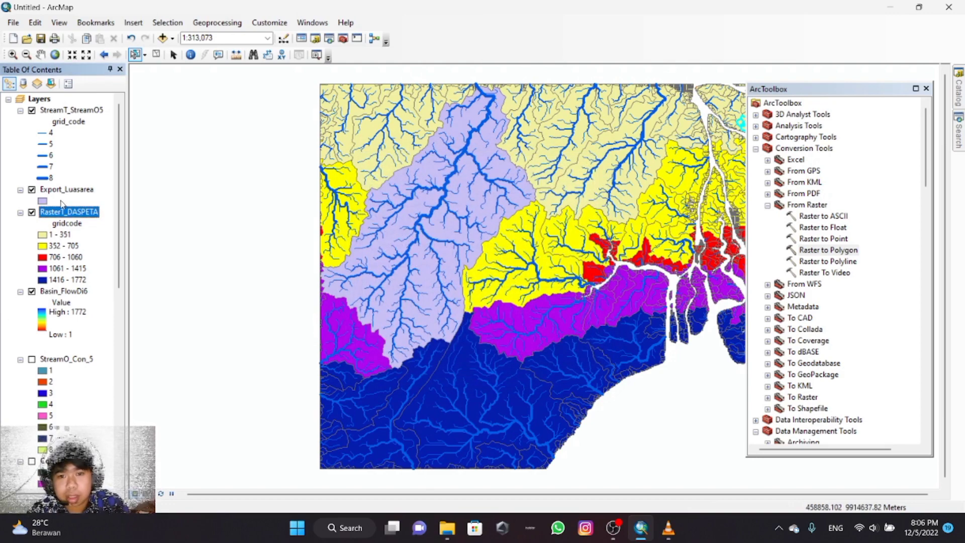
# Step: Export the selected RasterT_DASPETA basin to a feature class named Export_Areakecil and add the exported data to the map as a layer
pyautogui.rightClick(72, 213)
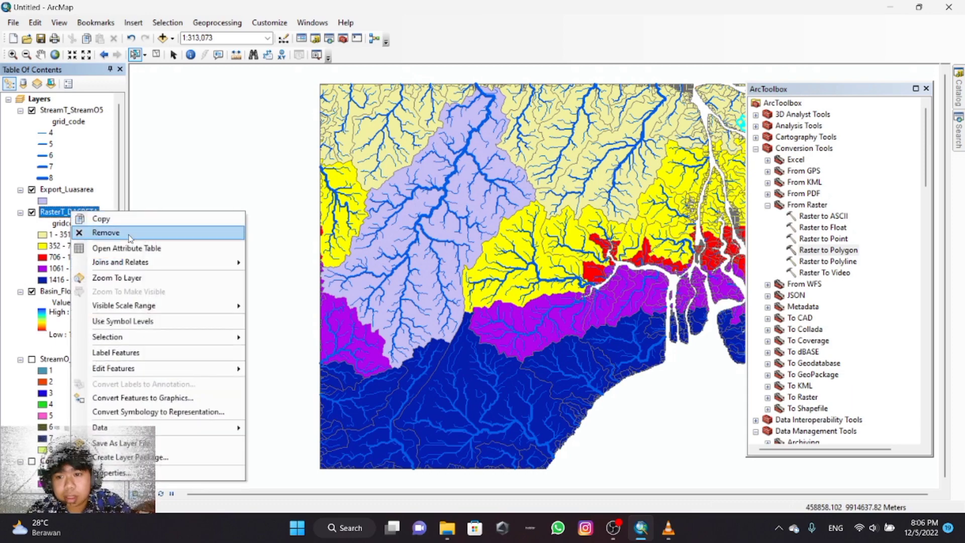
pyautogui.moveTo(110, 435)
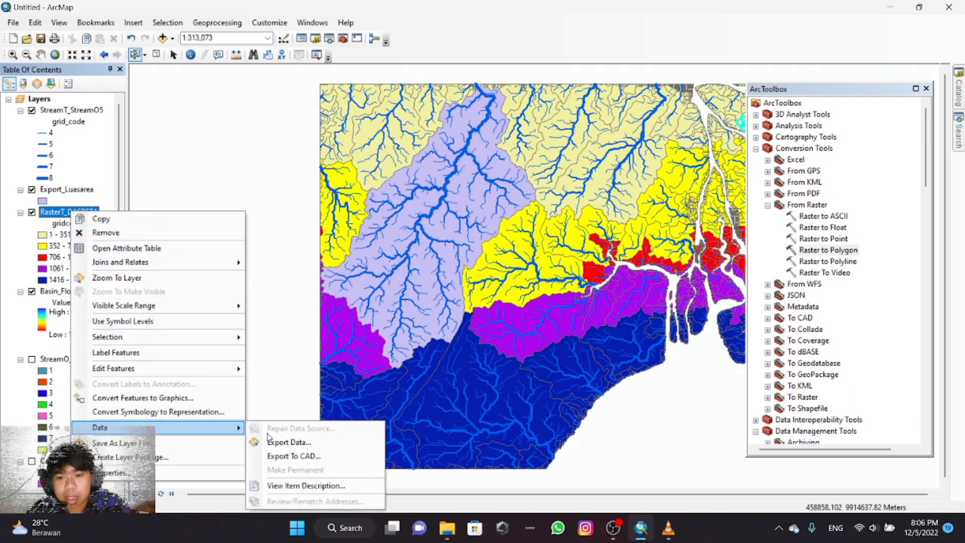
pyautogui.click(287, 443)
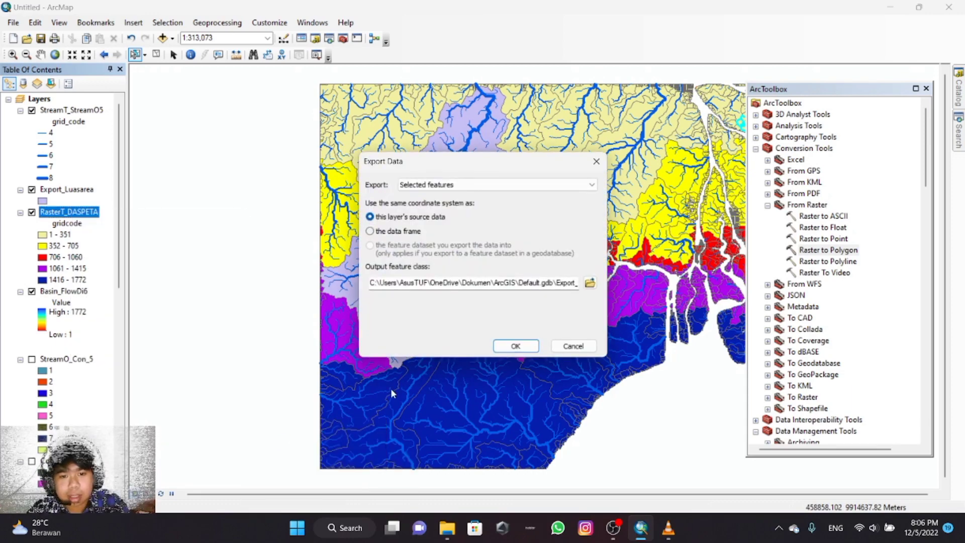
pyautogui.click(554, 285)
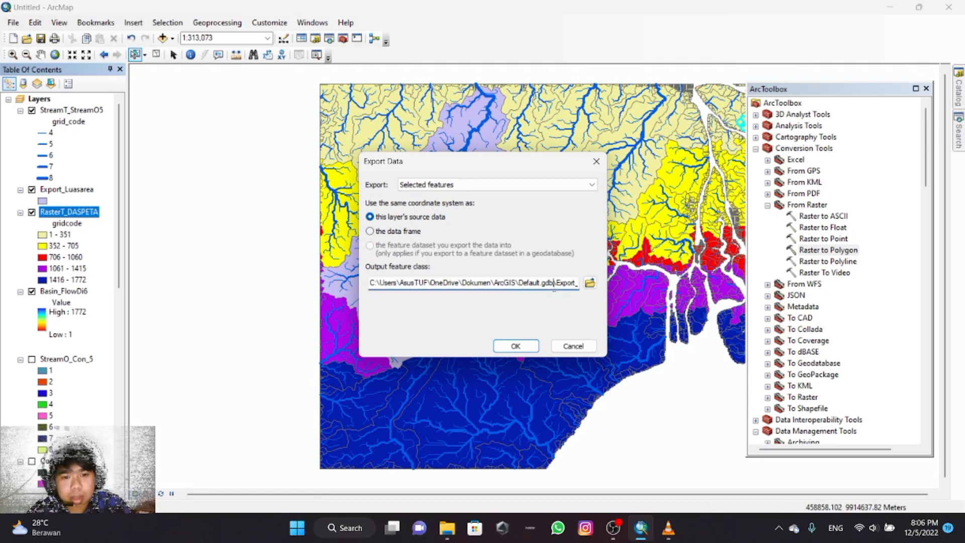
pyautogui.press('Right')
pyautogui.press('Right')
pyautogui.press('Right')
pyautogui.press('Right')
pyautogui.press('Right')
pyautogui.press('Right')
pyautogui.press('Right')
pyautogui.press('Right')
pyautogui.press('Right')
pyautogui.press('Right')
pyautogui.press('Right')
pyautogui.press('Right')
pyautogui.press('Right')
pyautogui.press('Right')
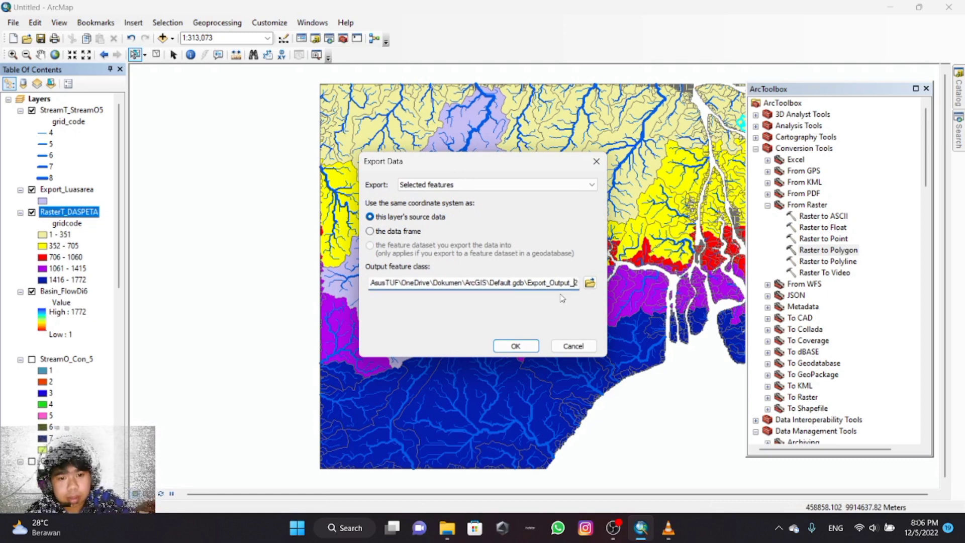
pyautogui.press('BackSpace')
pyautogui.press('BackSpace')
pyautogui.press('BackSpace')
pyautogui.press('BackSpace')
pyautogui.press('BackSpace')
pyautogui.press('BackSpace')
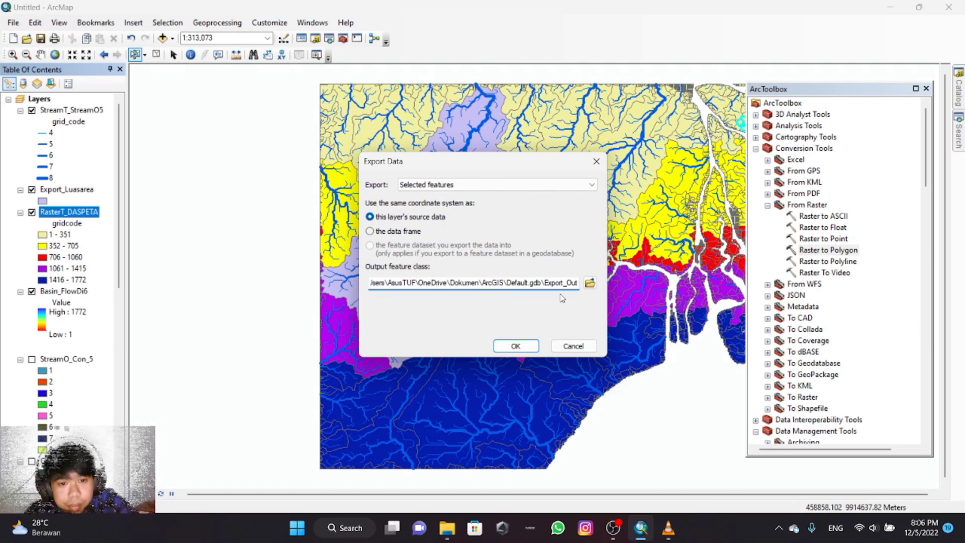
pyautogui.press('BackSpace')
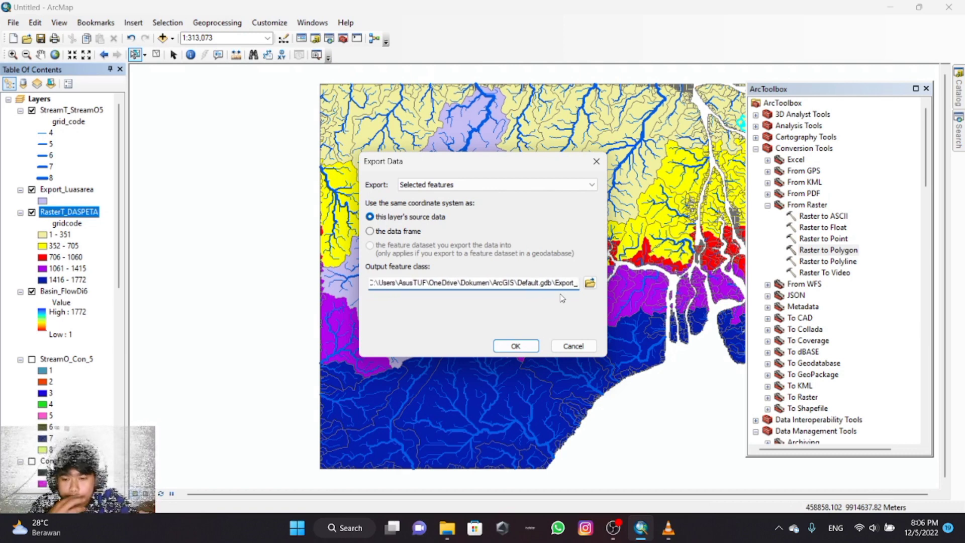
pyautogui.write('Area')
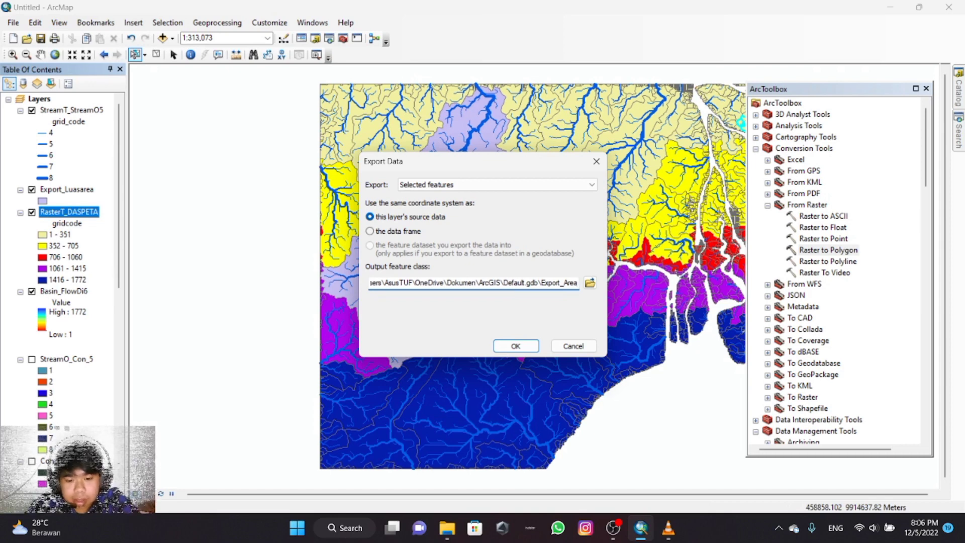
pyautogui.write('kecil')
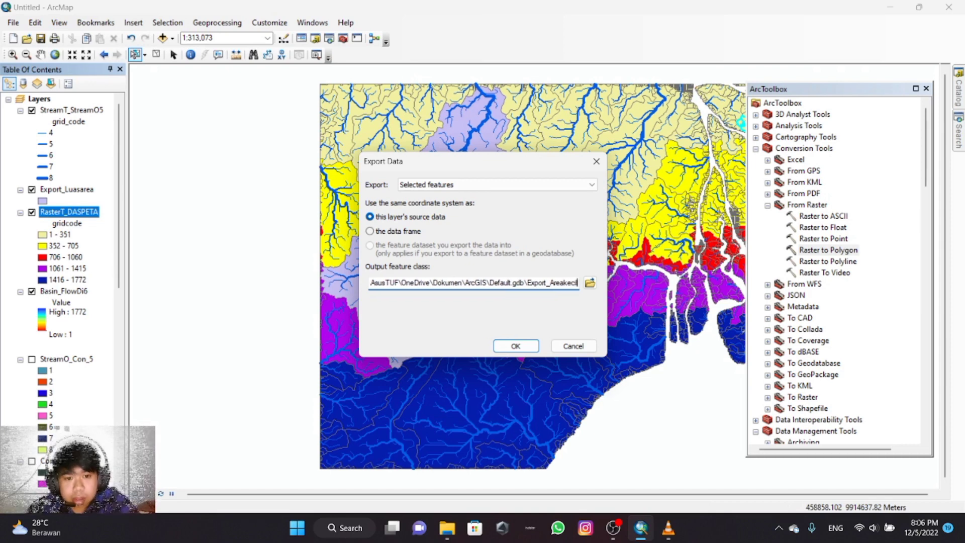
pyautogui.click(523, 346)
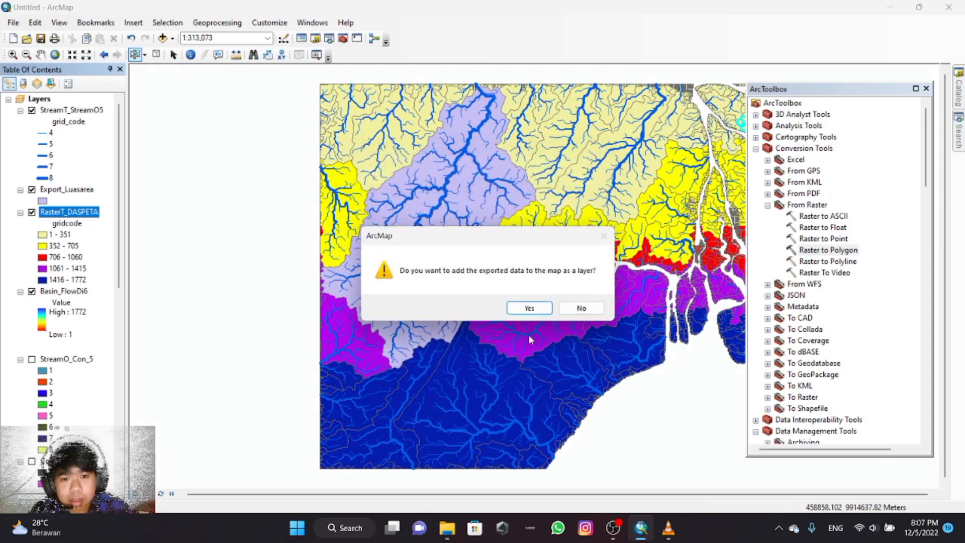
pyautogui.click(529, 308)
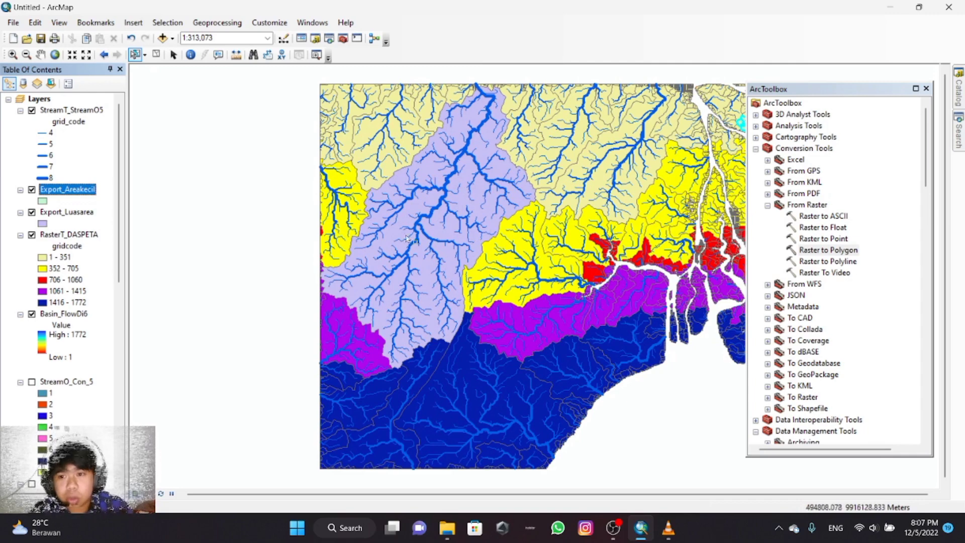
# Step: Add a field named Luas of type Double to the attribute table of the Export_Areakecil layer
pyautogui.rightClick(82, 194)
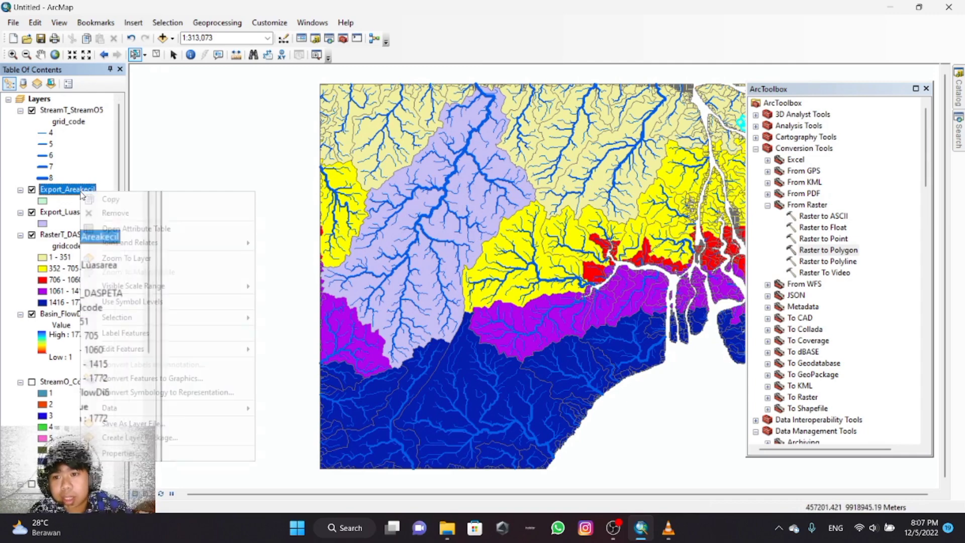
pyautogui.click(173, 234)
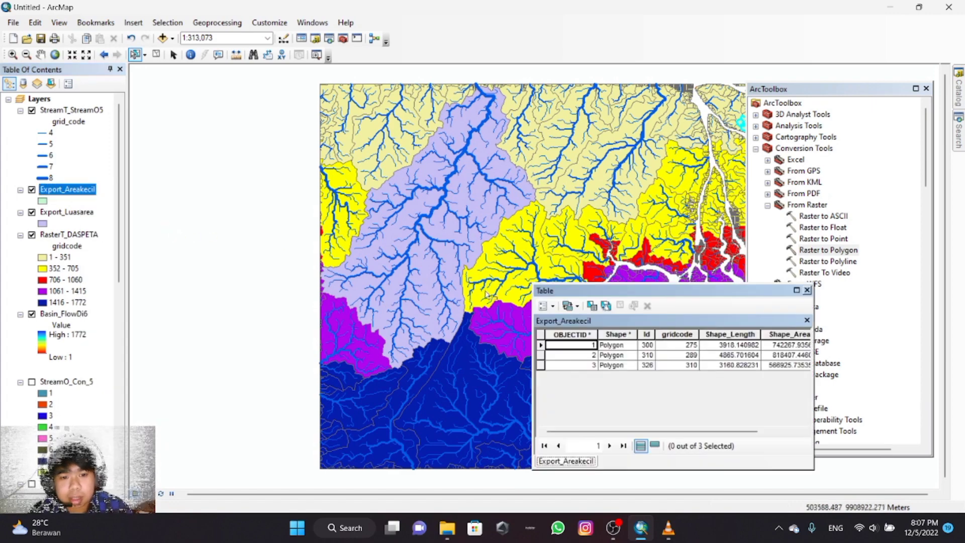
pyautogui.click(553, 306)
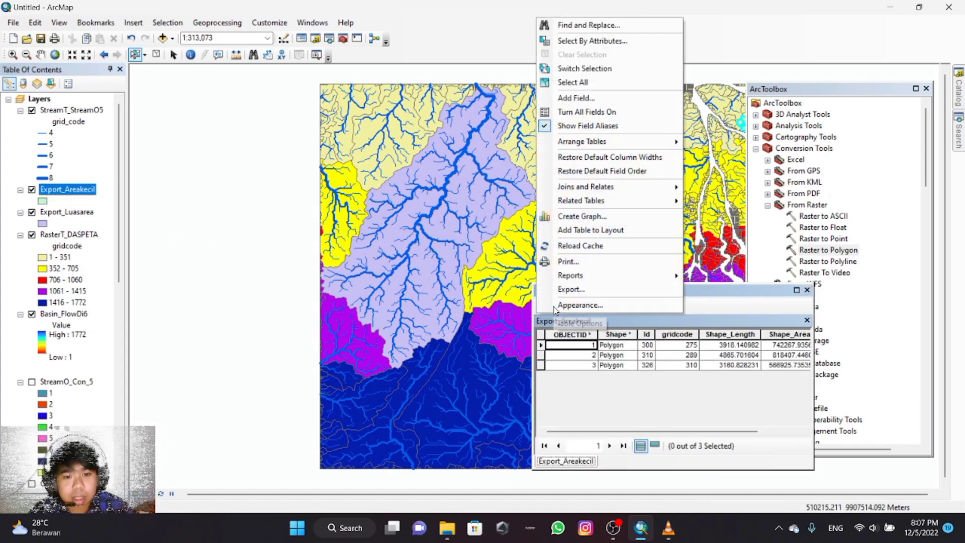
pyautogui.click(576, 97)
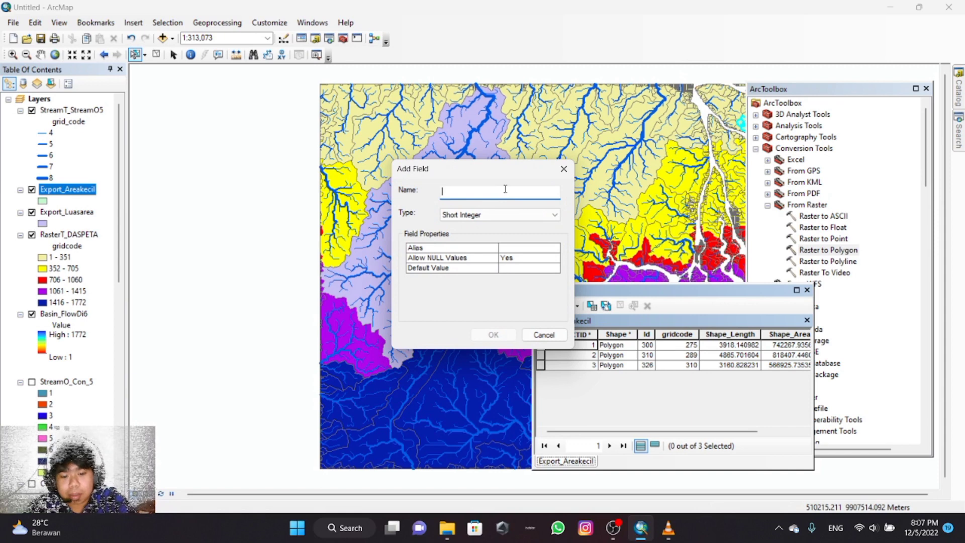
pyautogui.write('Luas')
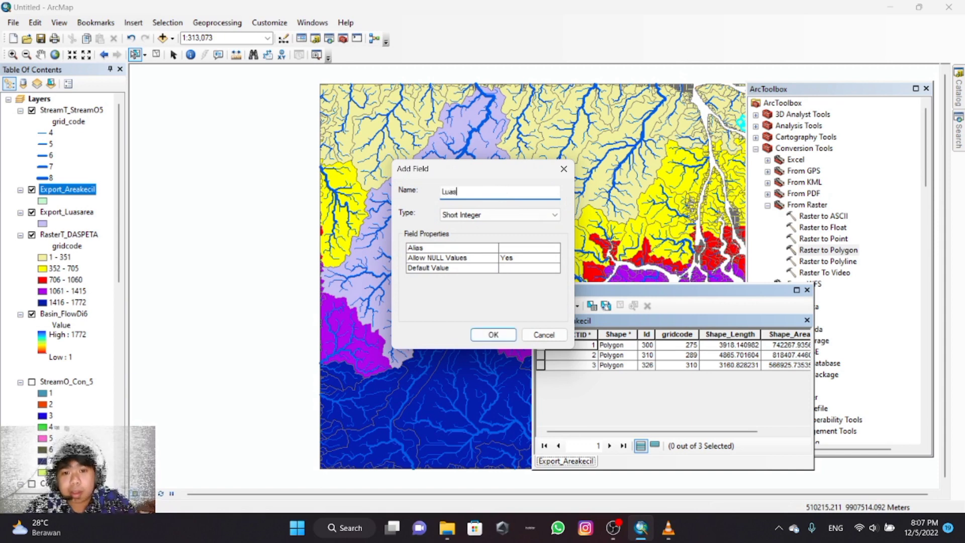
pyautogui.click(502, 215)
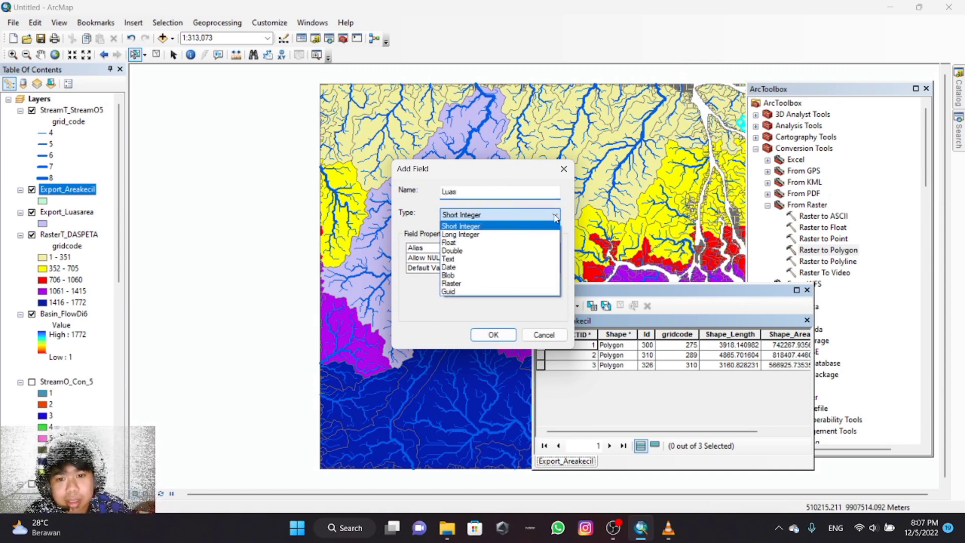
pyautogui.click(501, 250)
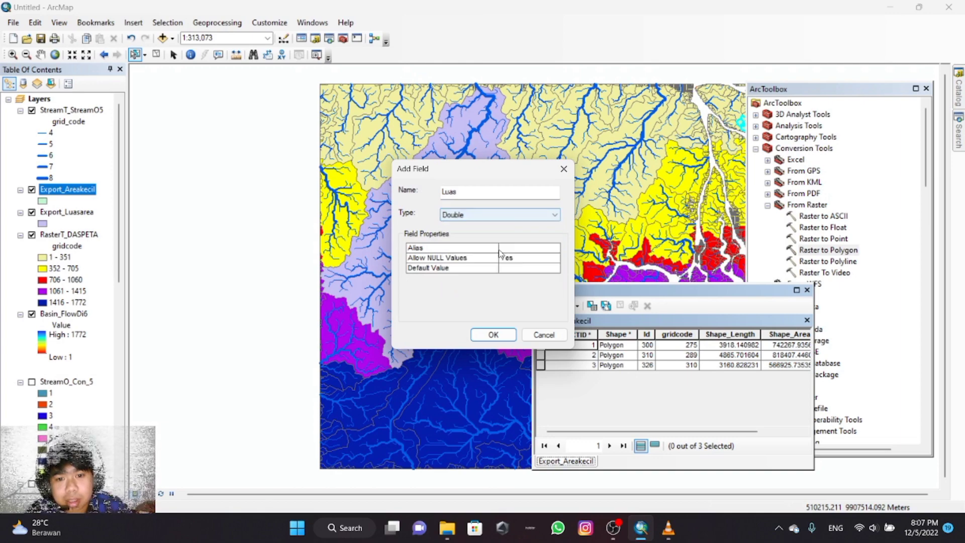
pyautogui.click(506, 336)
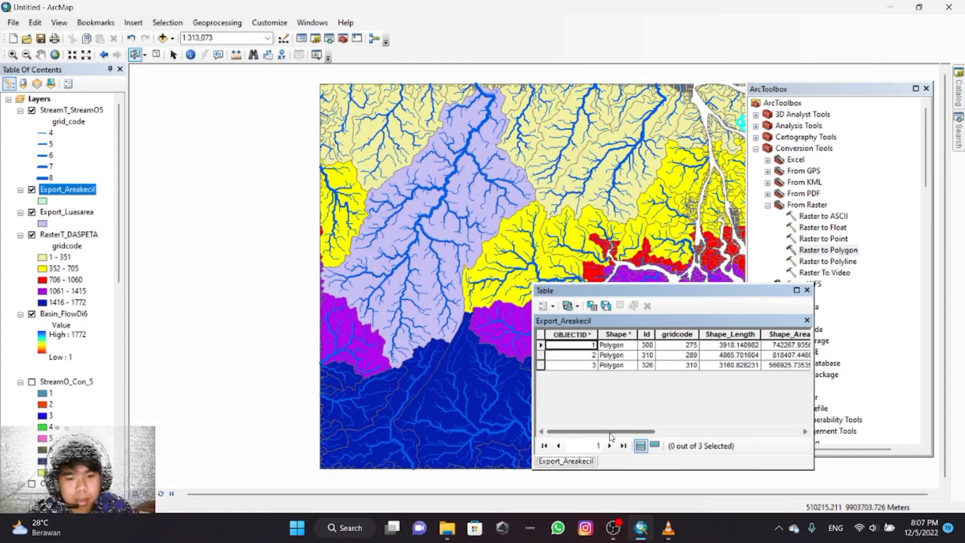
# Step: Calculate the Luas field of Export_Areakecil as area in hectares using the data source's coordinate system
pyautogui.moveTo(612, 433); pyautogui.dragTo(762, 432)
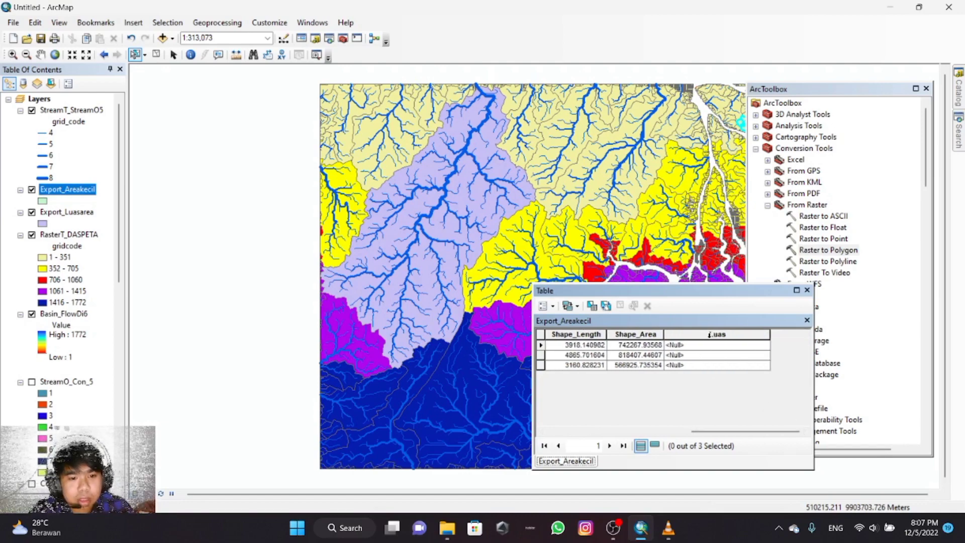
pyautogui.rightClick(711, 335)
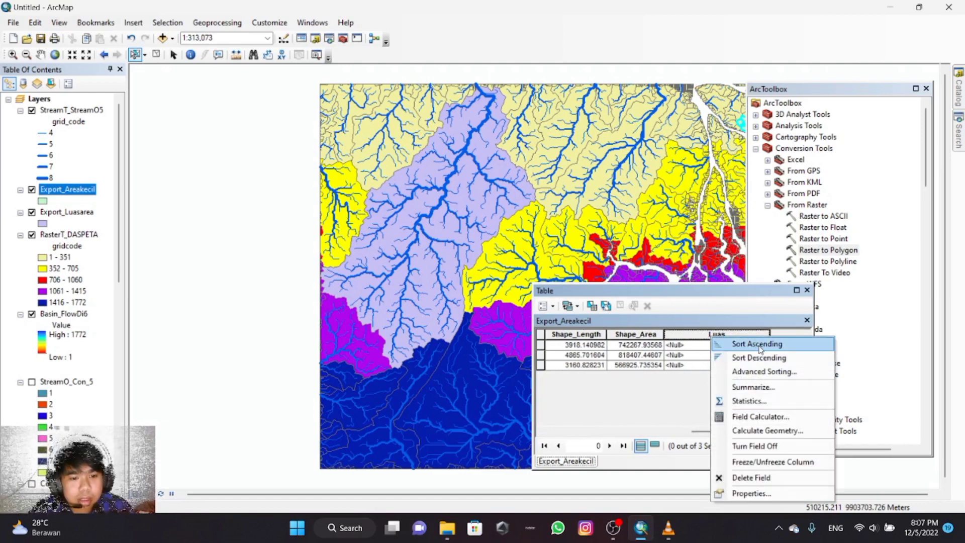
pyautogui.click(764, 431)
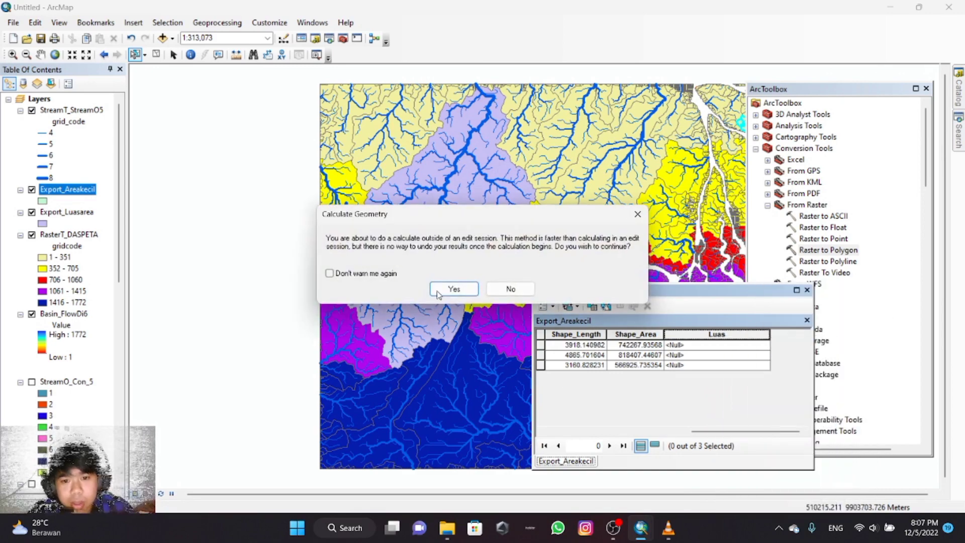
pyautogui.click(440, 290)
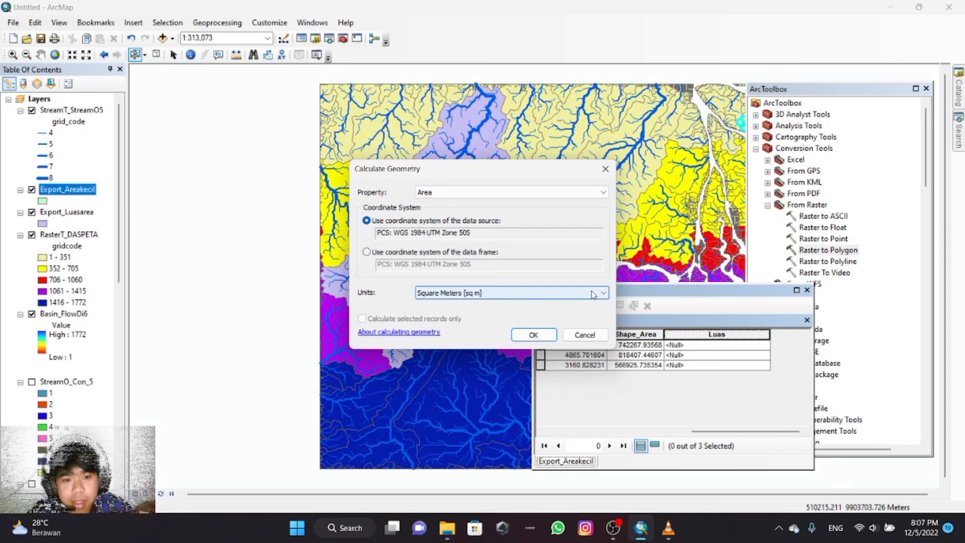
pyautogui.click(606, 294)
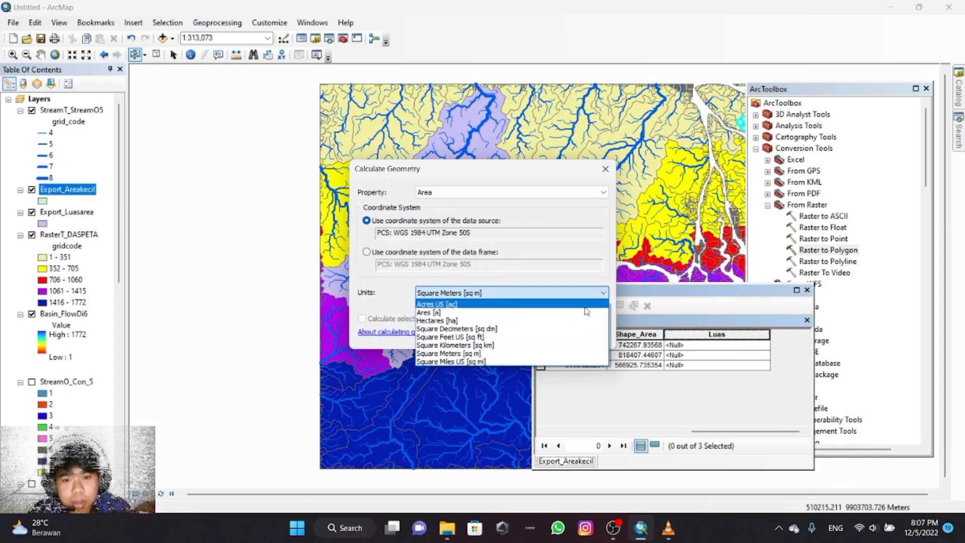
pyautogui.click(451, 324)
pyautogui.click(532, 335)
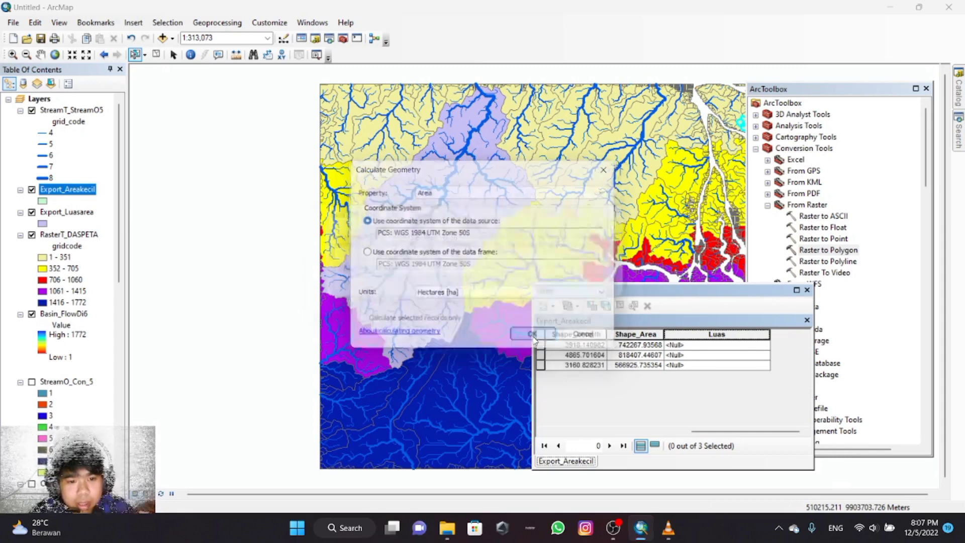
pyautogui.click(463, 290)
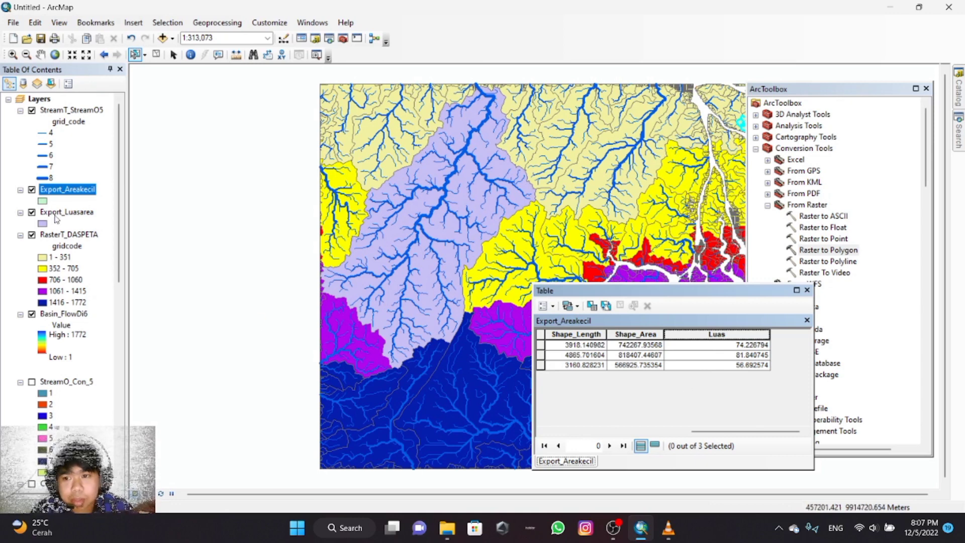
# Step: Replace the open table with the Export_Luasarea attribute table, examine its Luas value, and close it
pyautogui.click(71, 213)
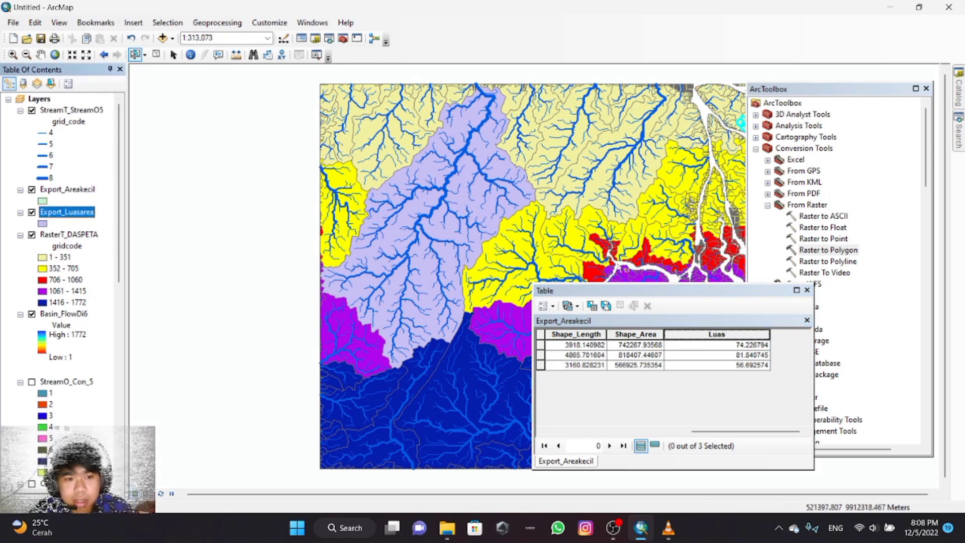
pyautogui.click(807, 290)
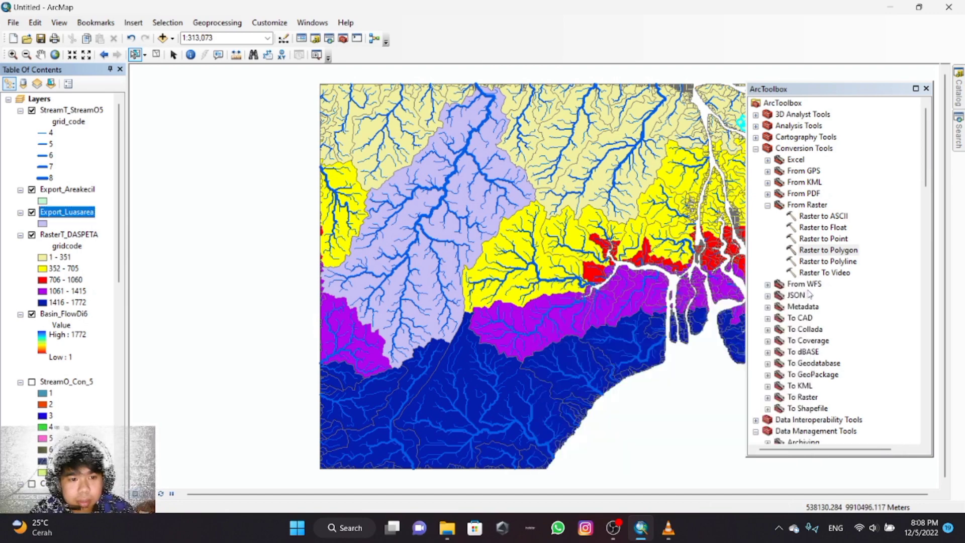
pyautogui.rightClick(79, 215)
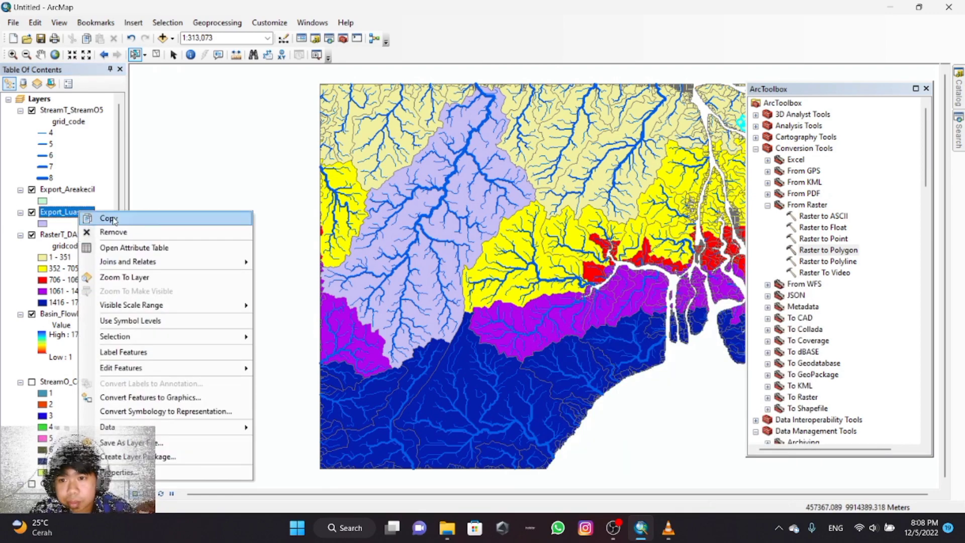
pyautogui.click(156, 252)
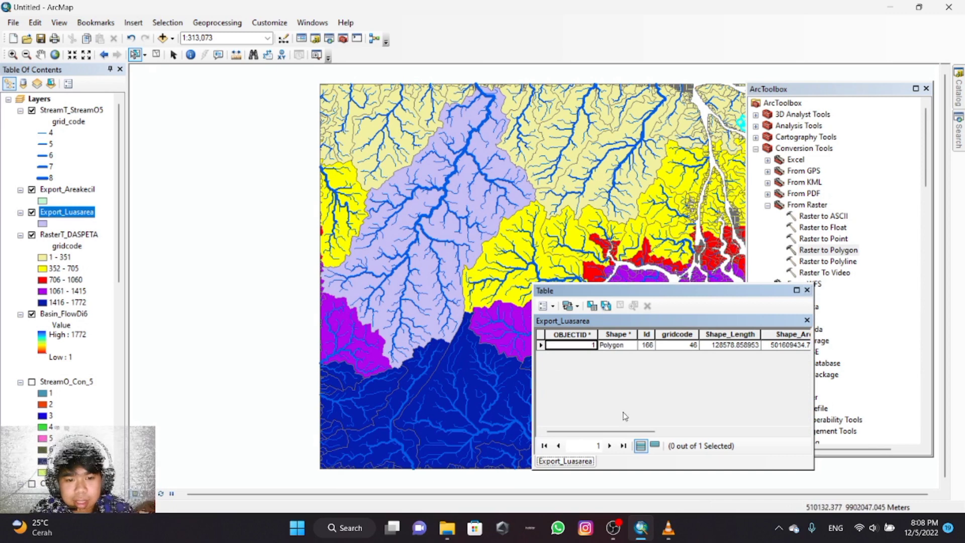
pyautogui.moveTo(628, 430); pyautogui.dragTo(787, 418)
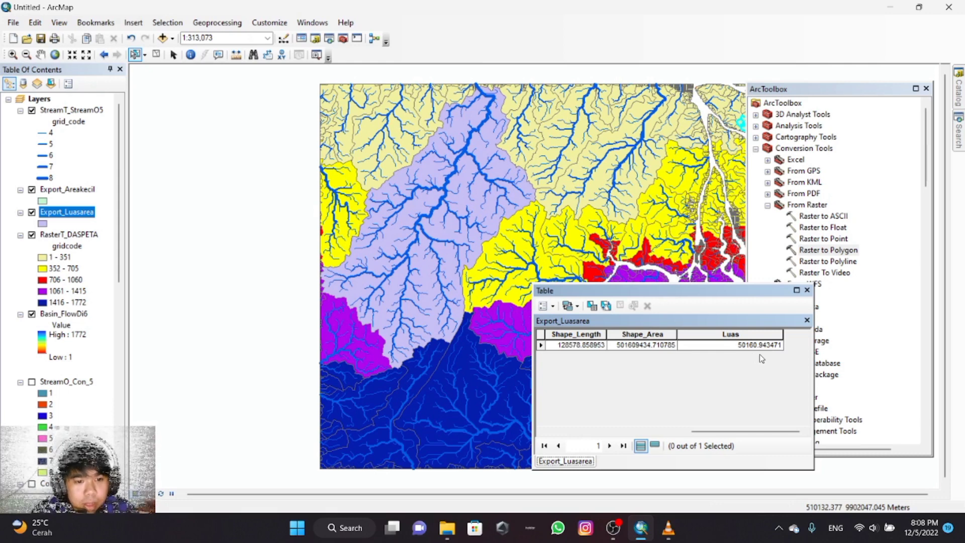
pyautogui.click(807, 291)
# Step: Review the Luas values in the Export_Areakecil attribute table, then close the table and ArcToolbox
pyautogui.click(63, 191)
pyautogui.rightClick(65, 190)
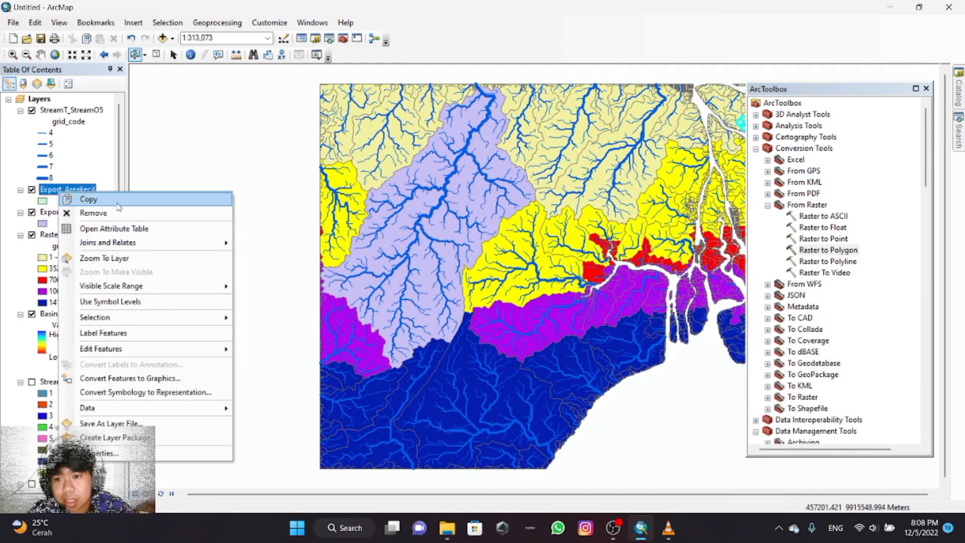
pyautogui.click(132, 230)
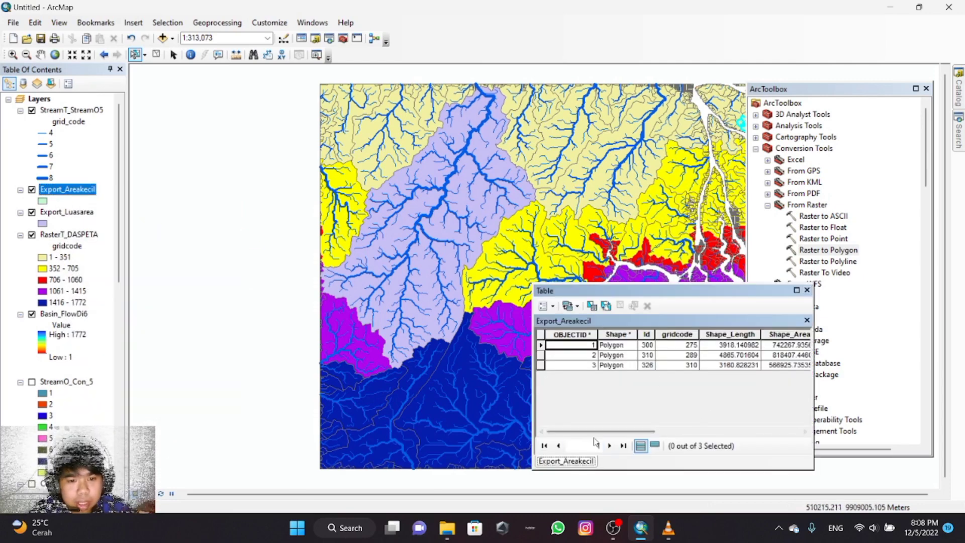
pyautogui.moveTo(591, 432); pyautogui.dragTo(735, 432)
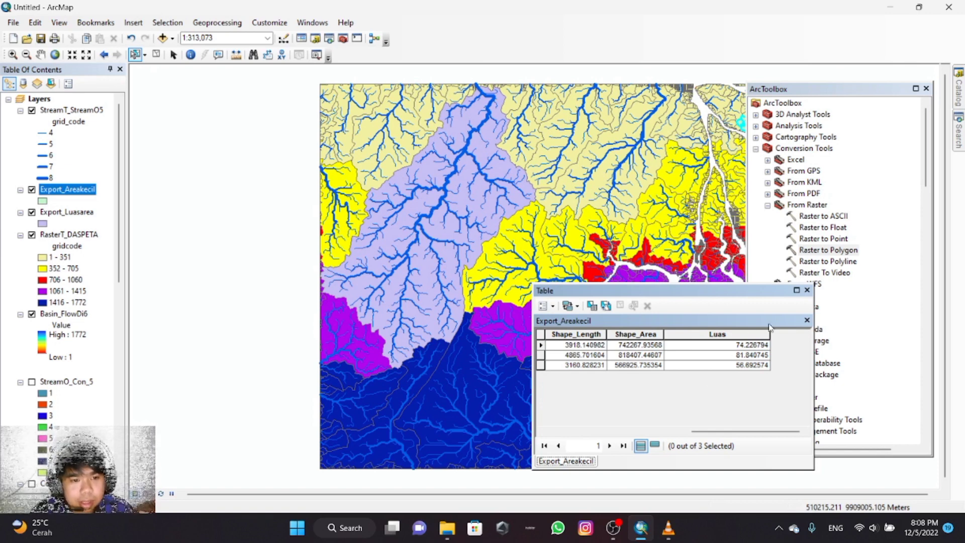
pyautogui.click(807, 290)
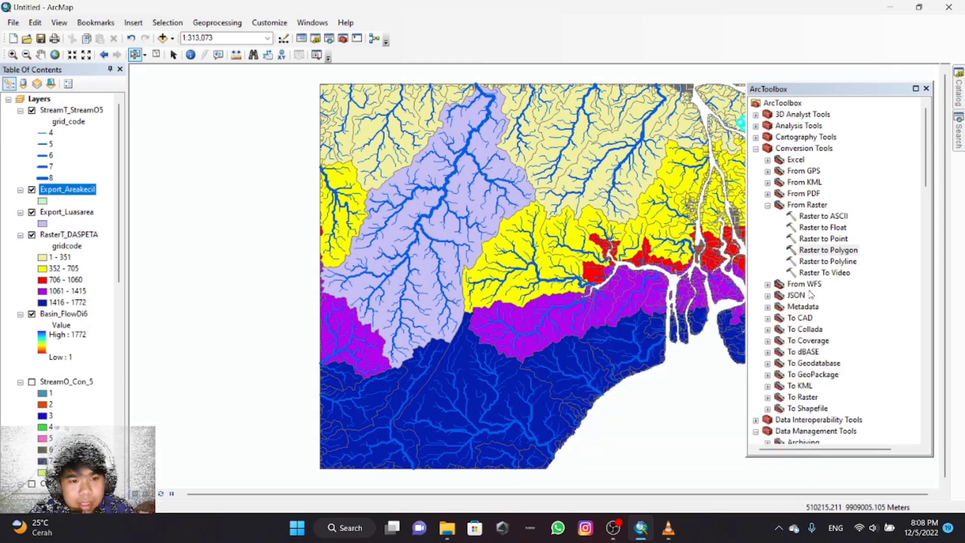
pyautogui.click(926, 89)
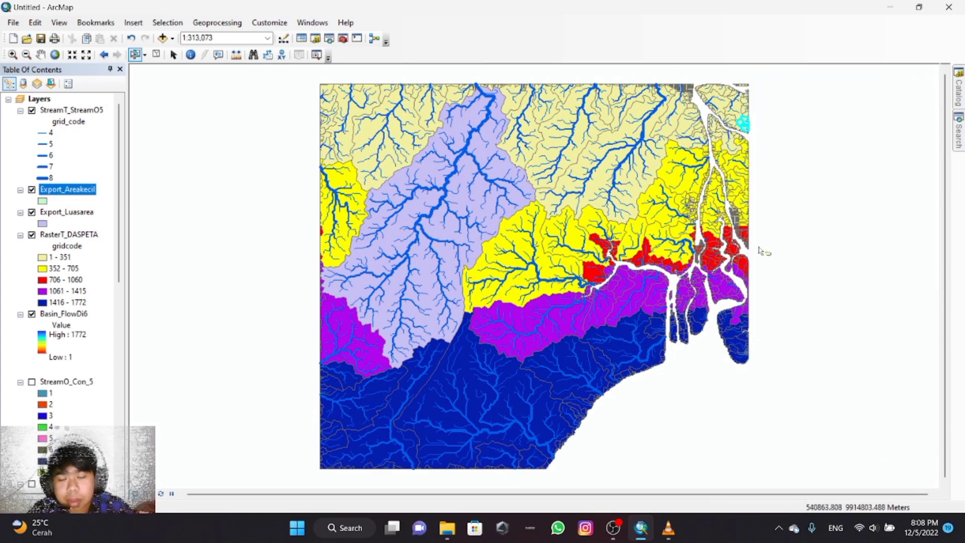